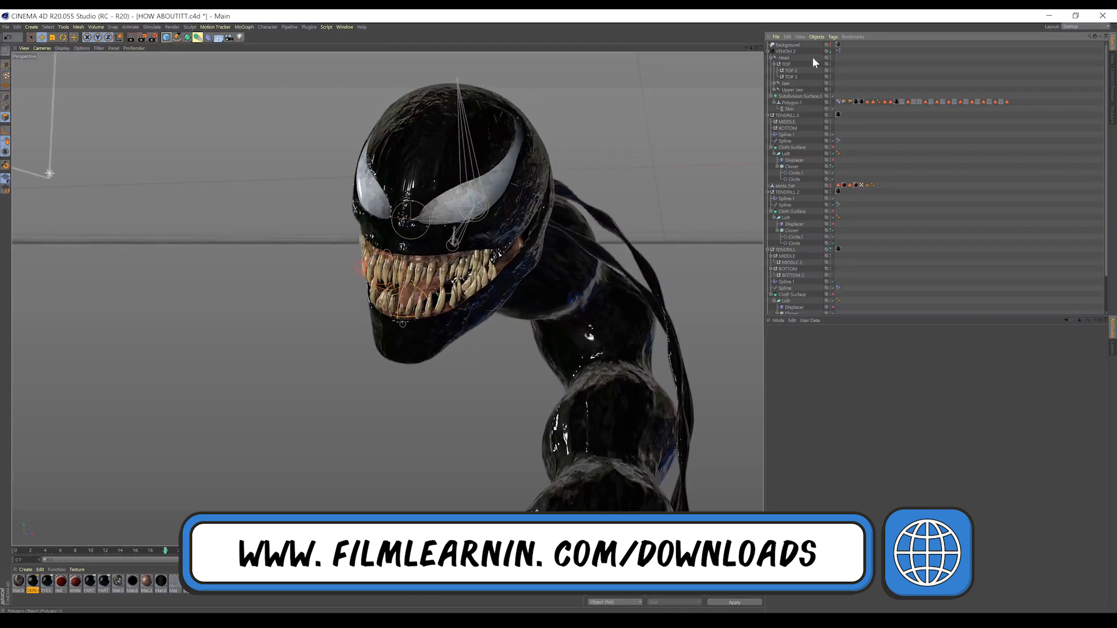
click(785, 51)
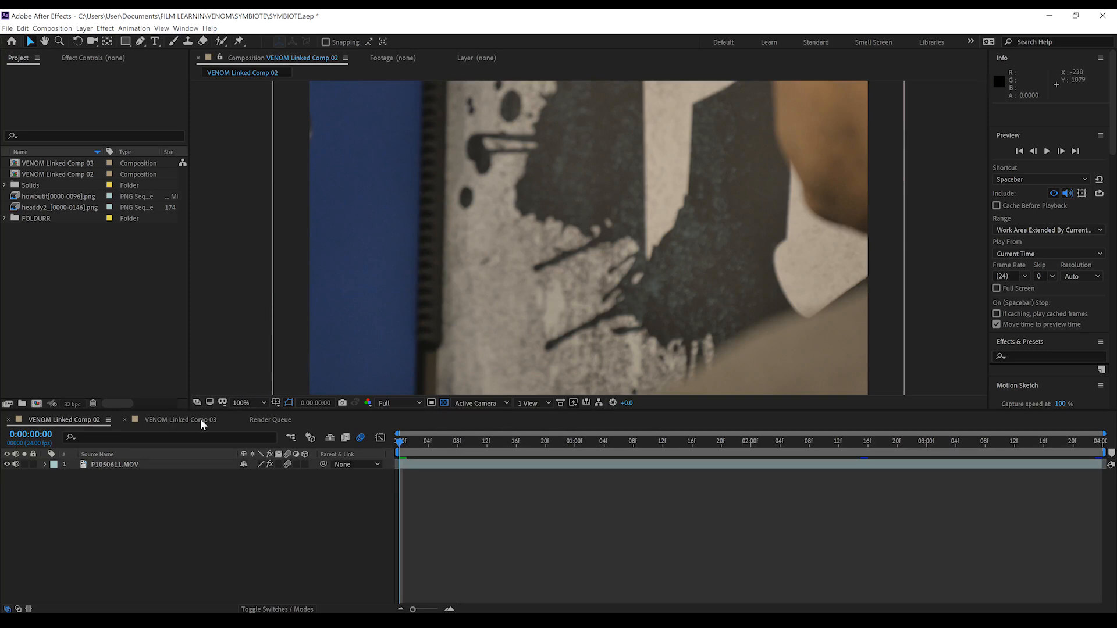
In the After Effects project, add the composition VENOM Linked Comp 02 with the P1050611.MOV footage to the render queue
click(178, 420)
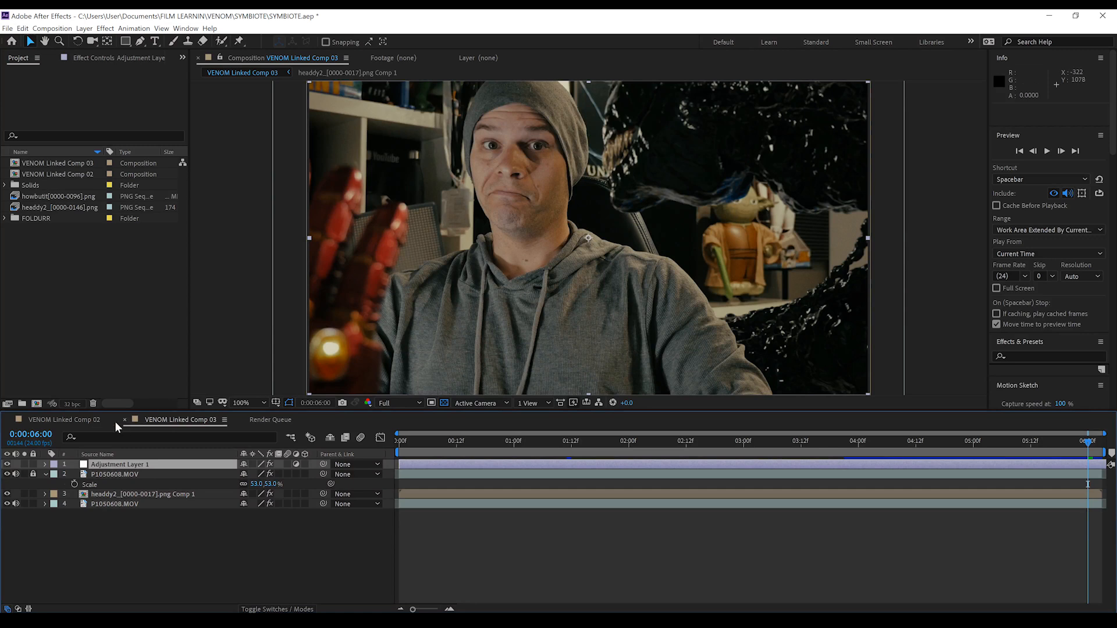
click(86, 419)
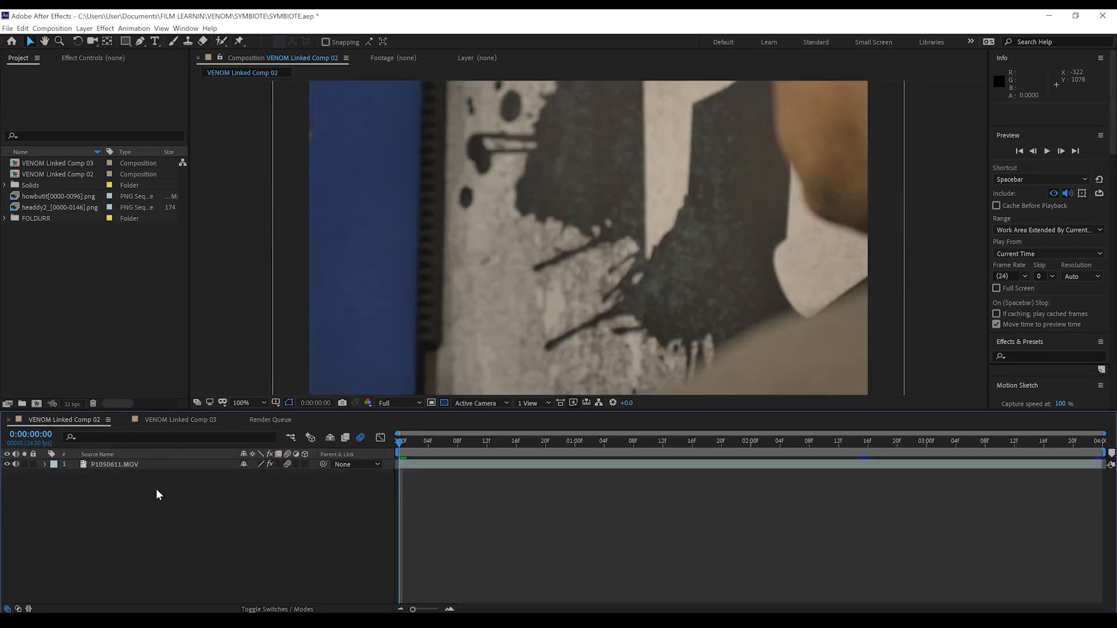
click(101, 463)
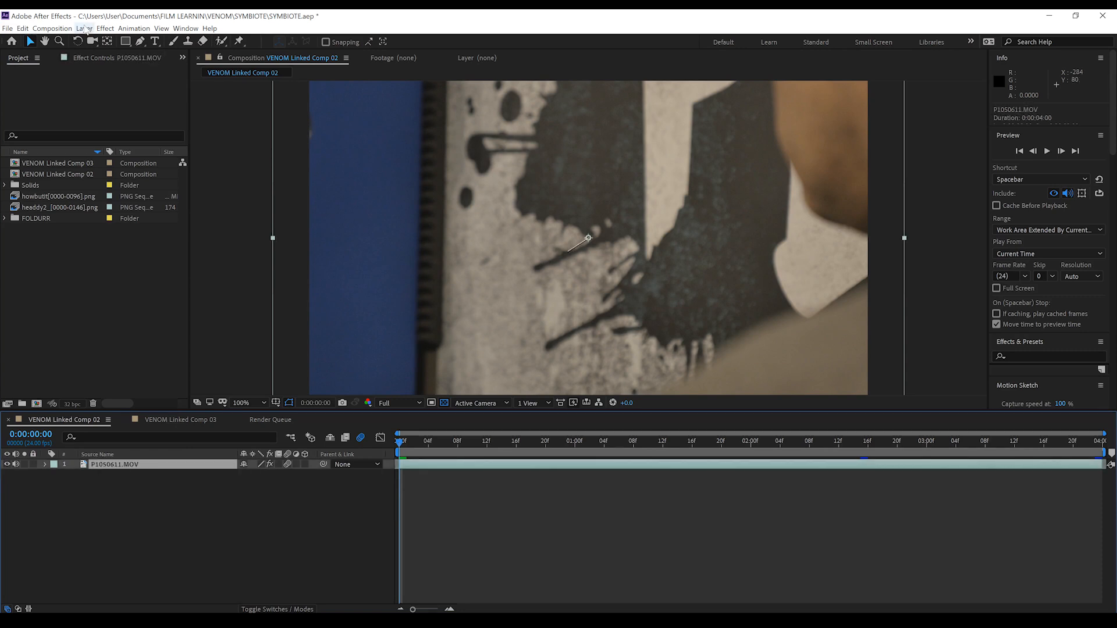
click(53, 29)
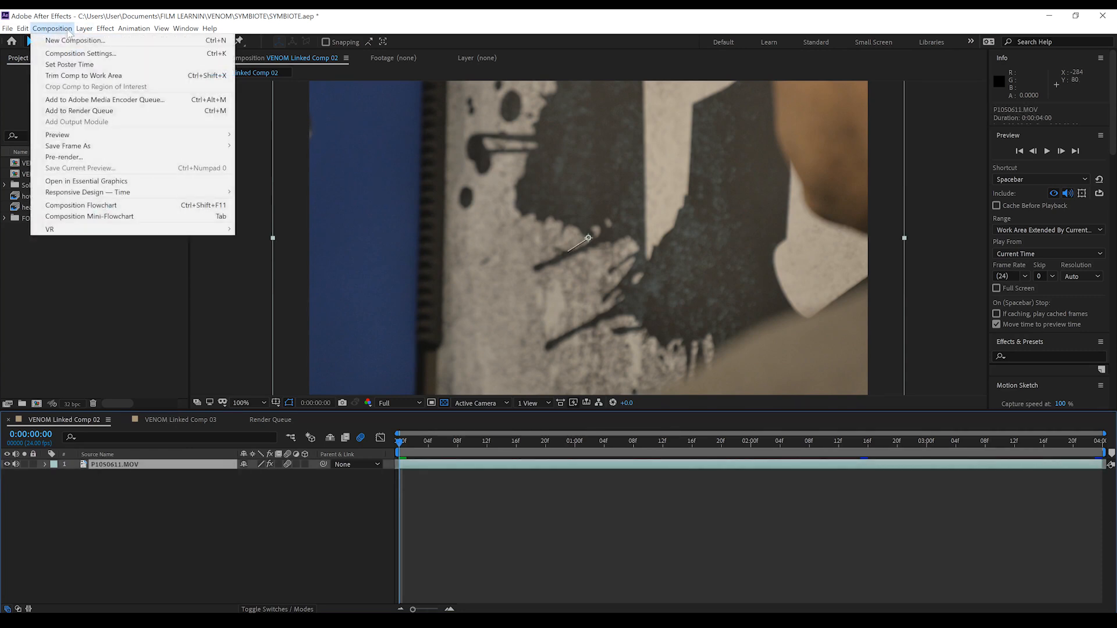
click(90, 111)
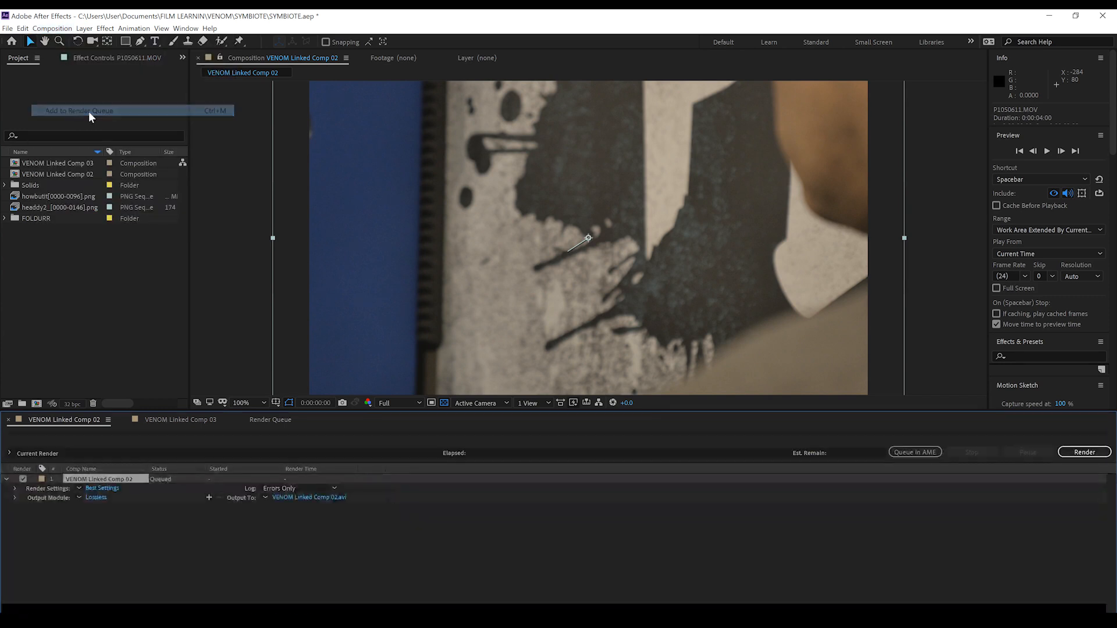
Set the output format of the queued VENOM Linked Comp 02 render to a PNG sequence
click(95, 497)
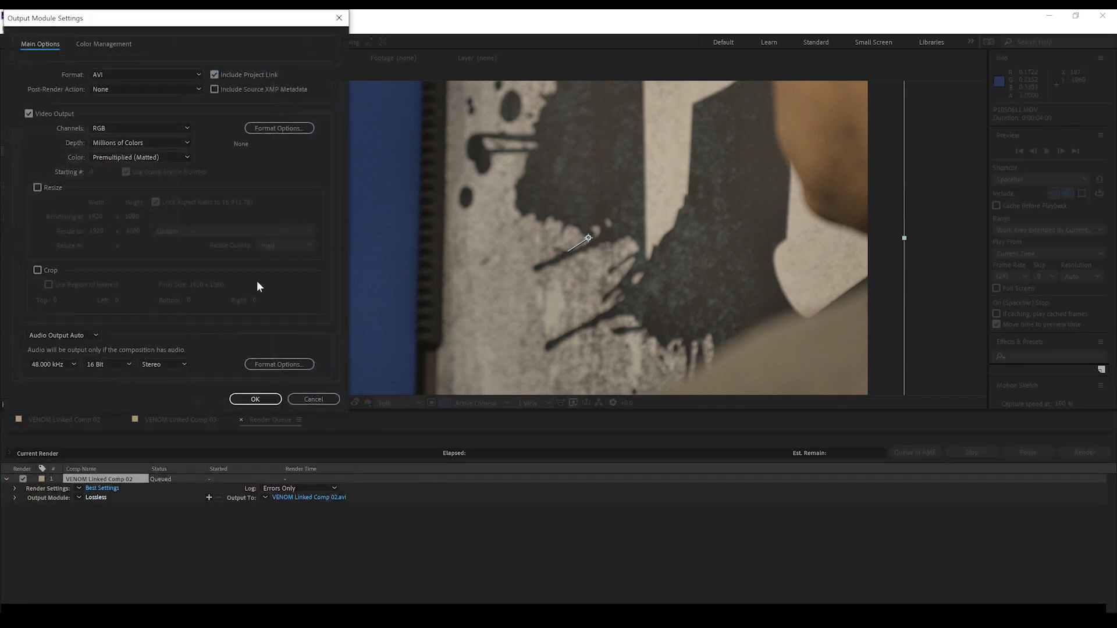
click(157, 74)
click(137, 174)
click(255, 399)
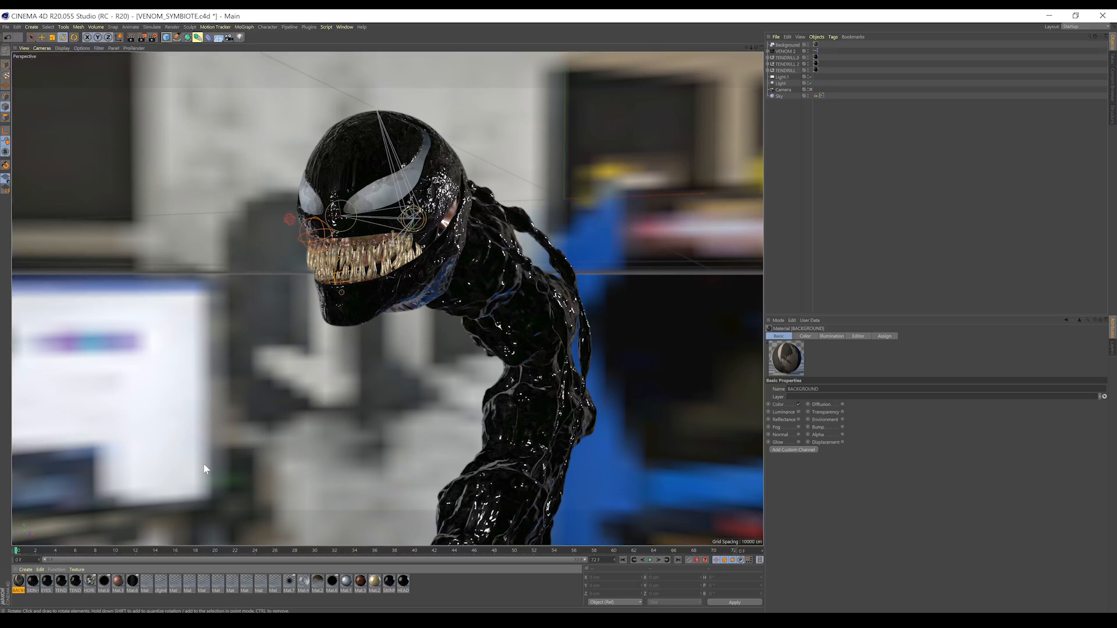
In Cinema 4D, load VENOM Linked Comp 02_00000.png as the BACKGROUND material's luminance texture without copying it to the project location
double_click(18, 582)
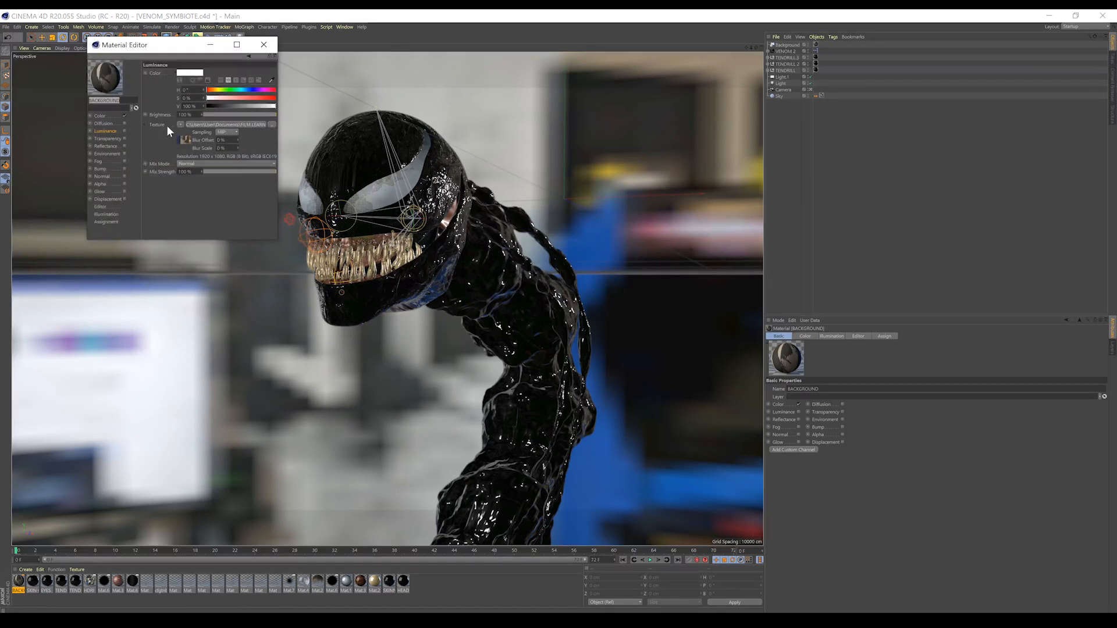
click(182, 125)
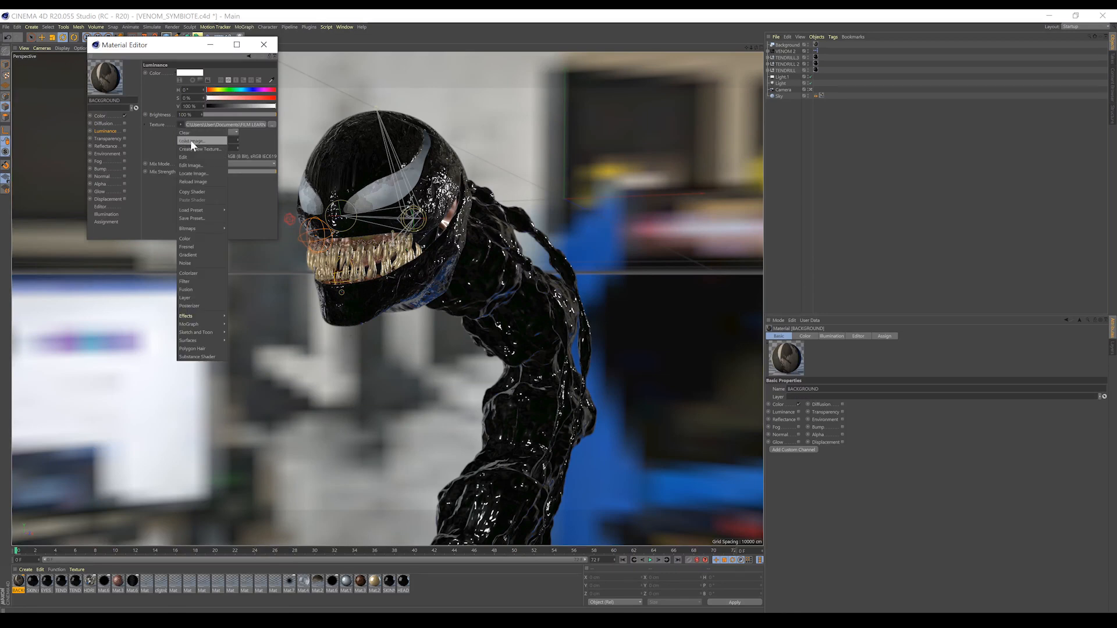
click(200, 142)
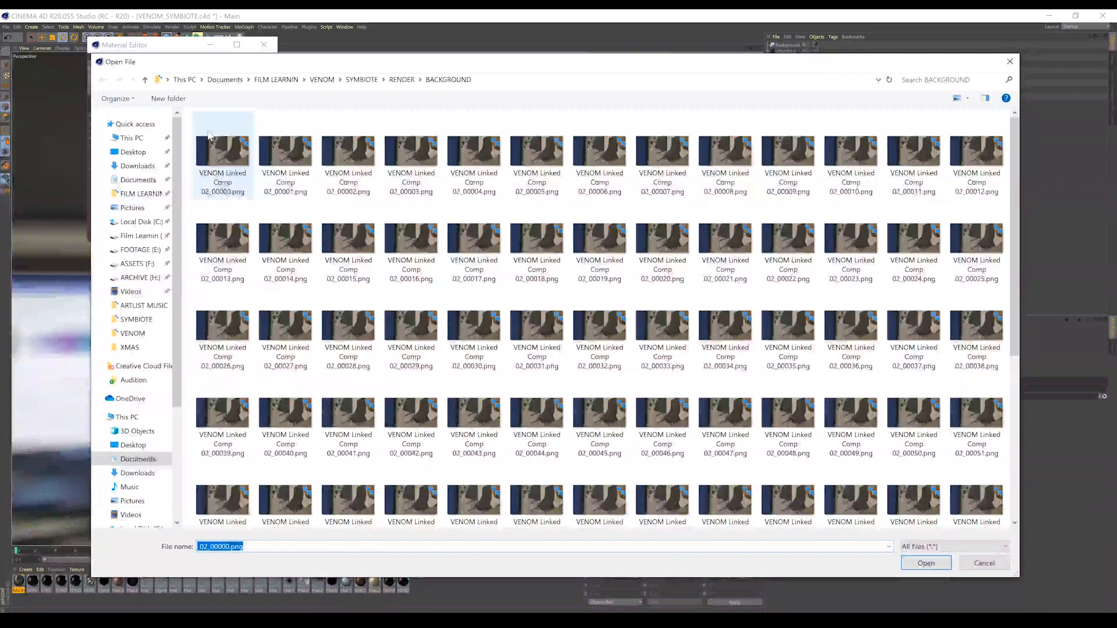
click(223, 153)
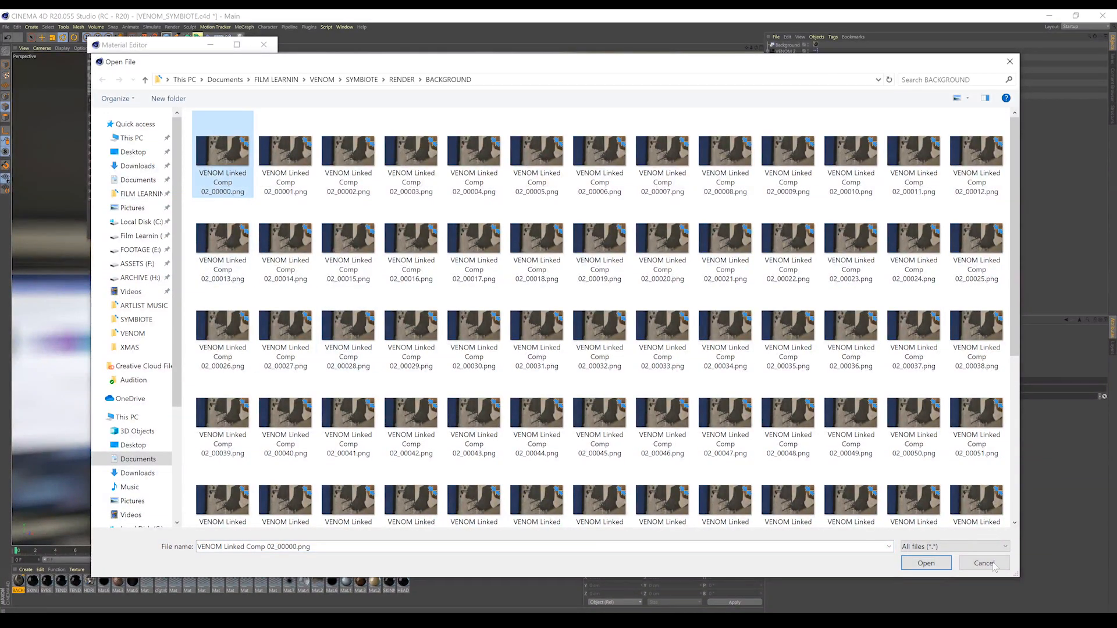
click(946, 564)
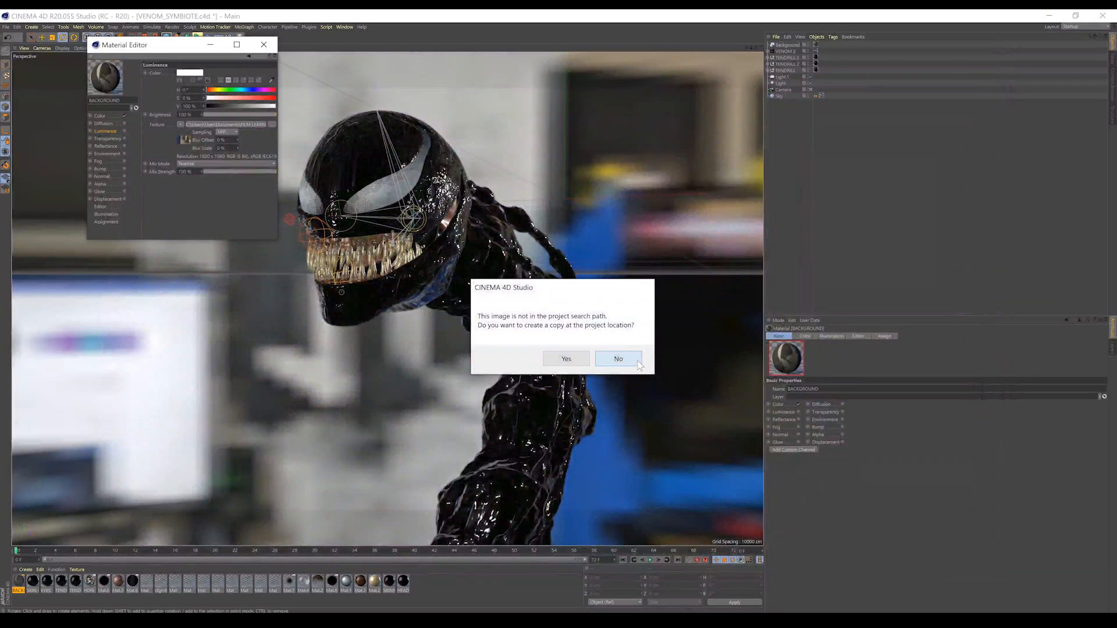
click(637, 361)
Check the animation range and frame rate of the BACKGROUND material's image sequence, and close the material editor
click(183, 140)
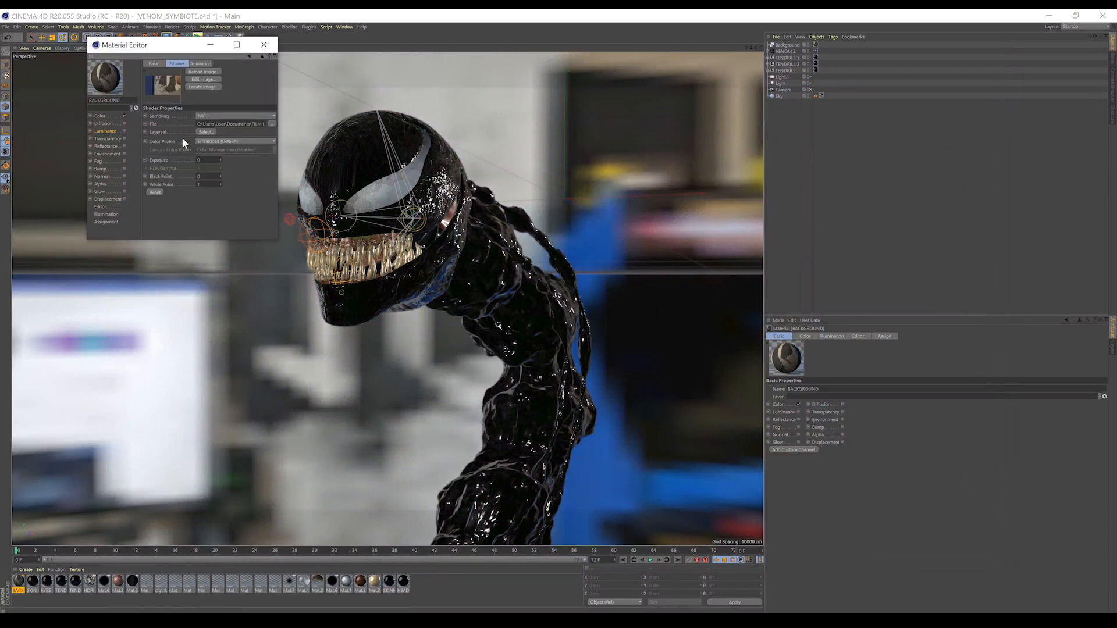
click(204, 64)
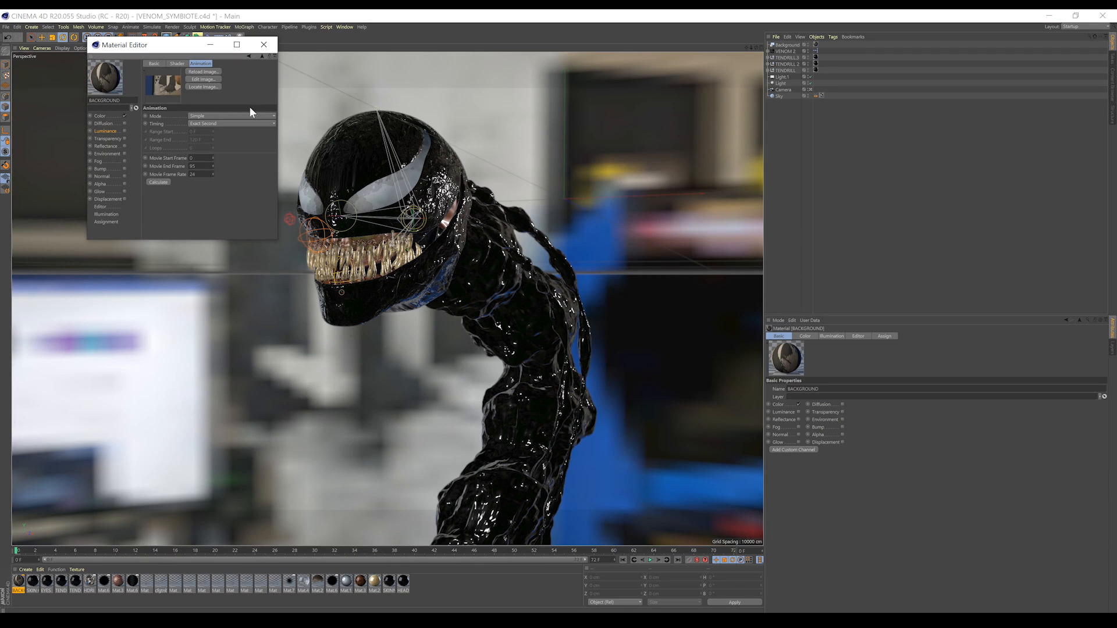
click(263, 44)
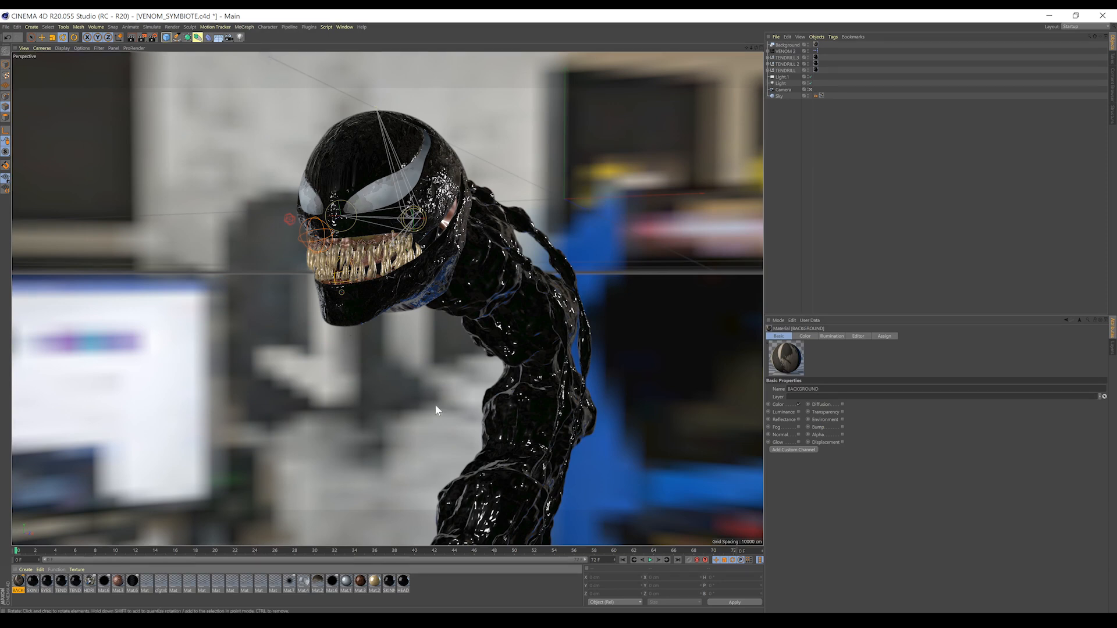
Set the timeline's end frame to 95 and extend the preview range to the full length
double_click(595, 560)
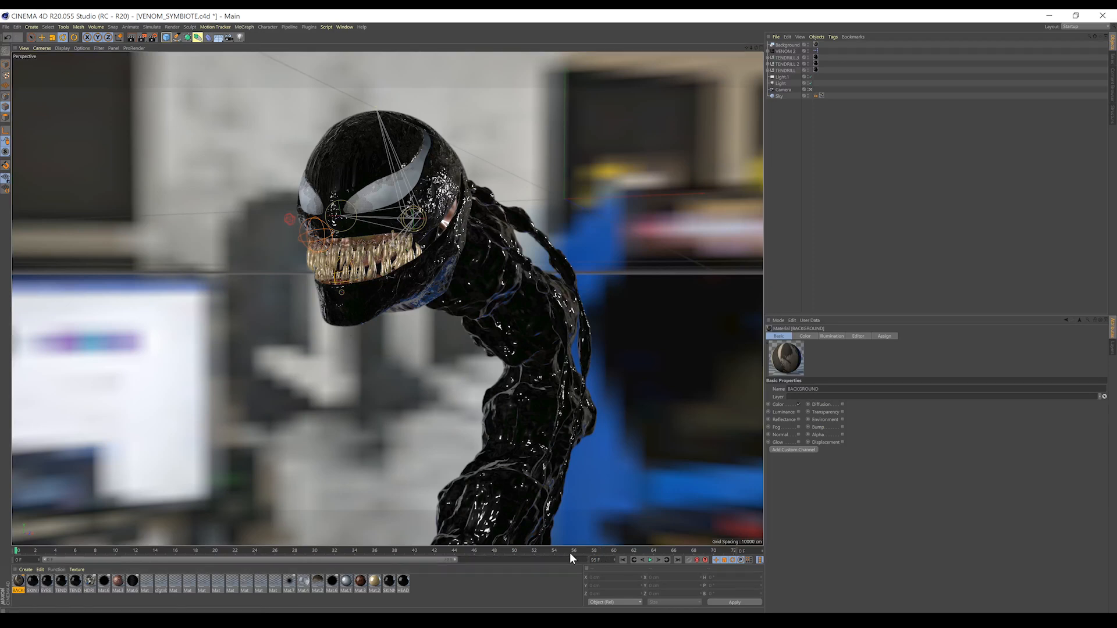
mouse_move(570, 559)
mouse_down()
mouse_move(454, 561)
mouse_move(588, 557)
mouse_up()
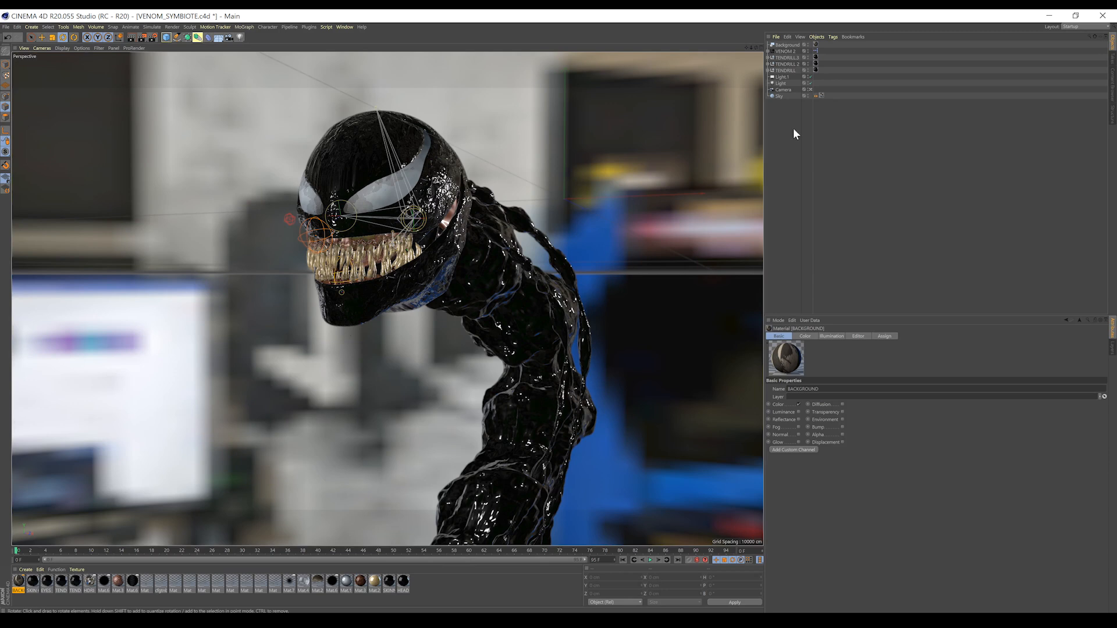
Turn off Seen by Camera in the Sky object's compositing tag
click(816, 96)
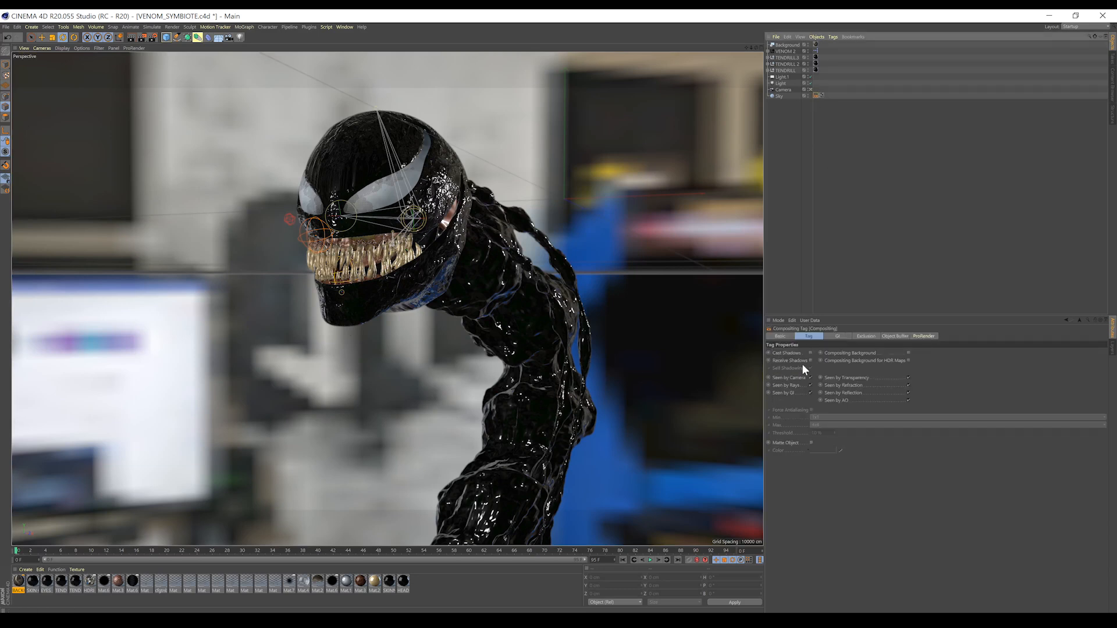
click(810, 378)
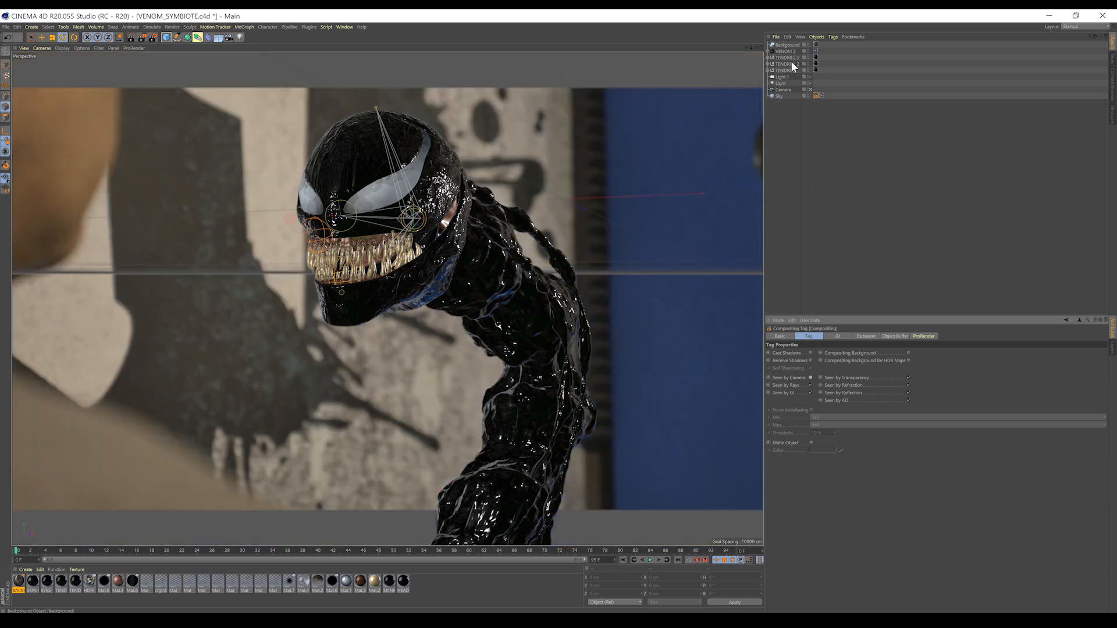
Select the Camera and reframe the shot so the Venom head is slightly larger and turned against the background footage
click(783, 88)
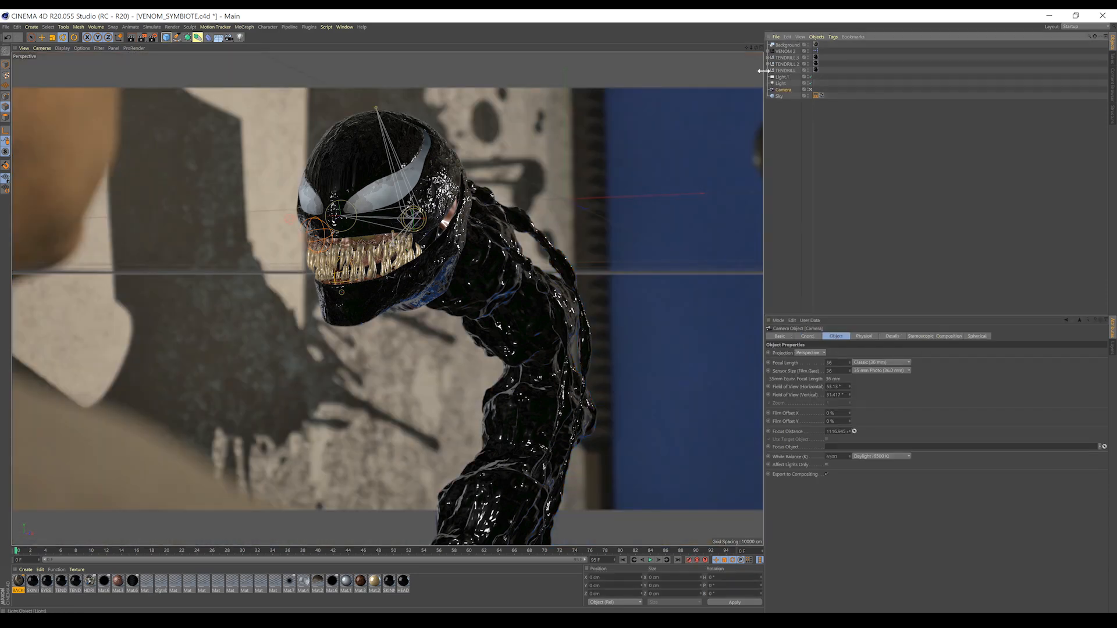
mouse_move(756, 47)
mouse_down()
mouse_move(745, 49)
mouse_move(765, 48)
mouse_move(754, 47)
mouse_up()
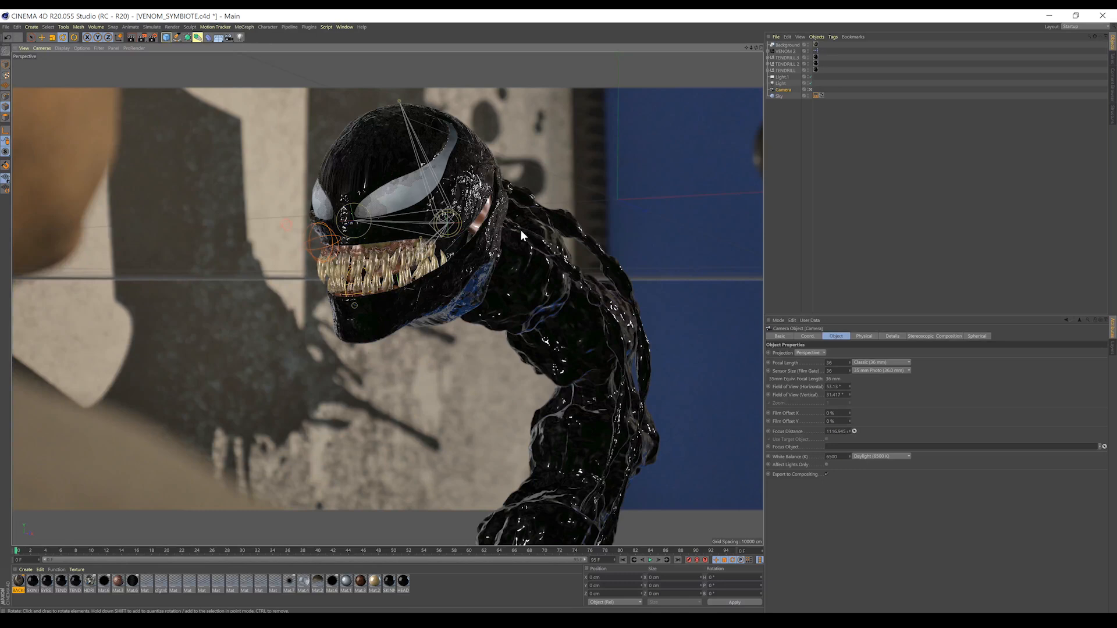
drag(756, 47, 756, 47)
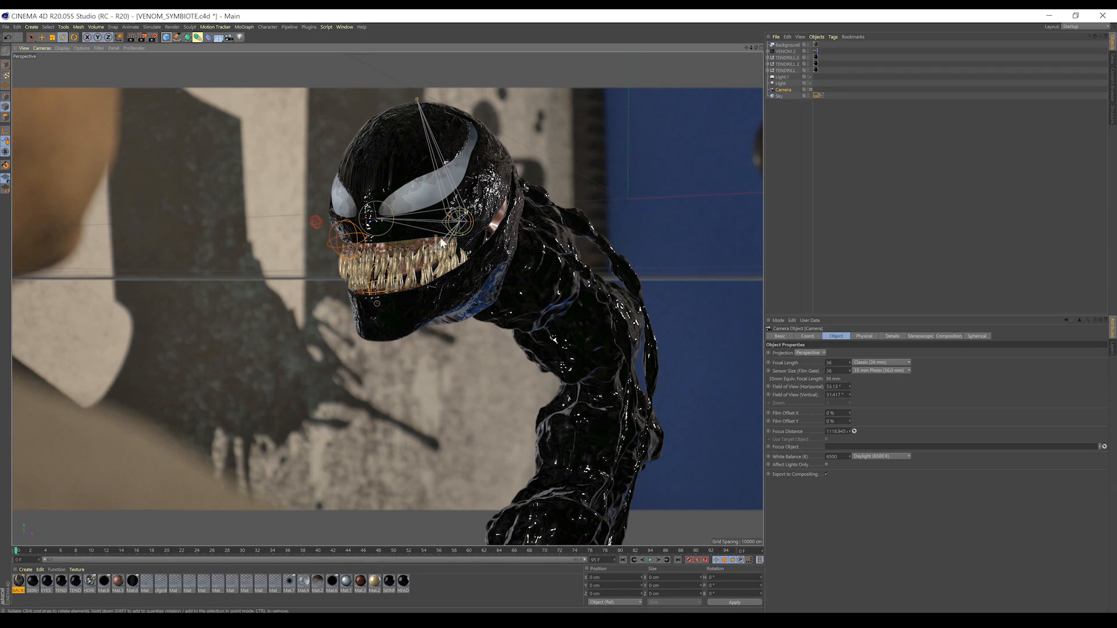
Examine the settings and top-view placement of the Light and Light.1 objects around the Venom model, and return to the perspective view
click(782, 84)
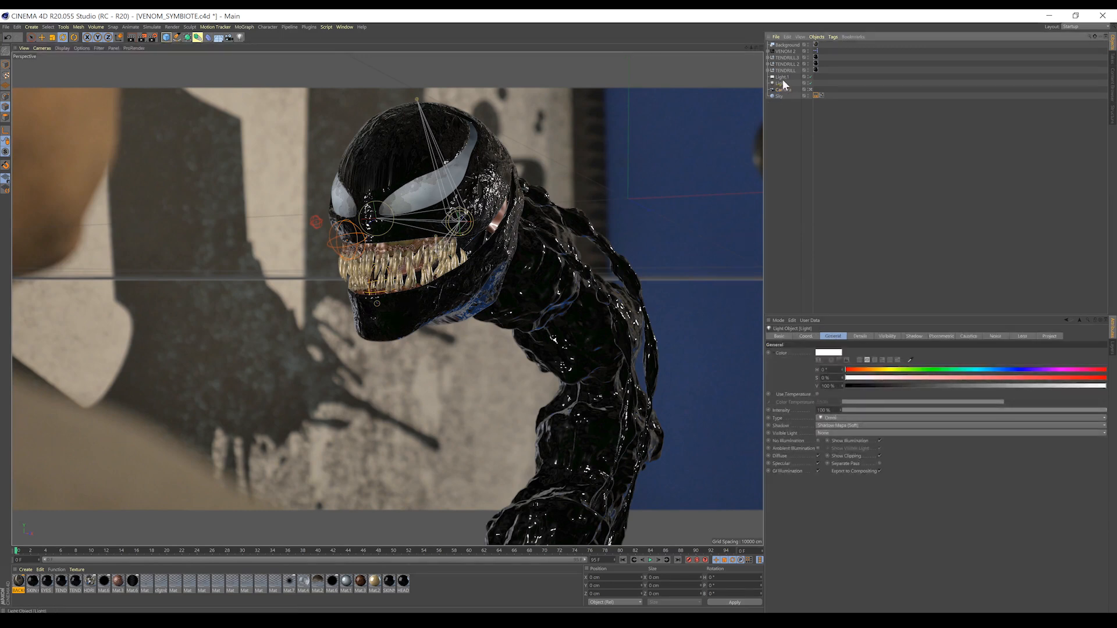
click(784, 77)
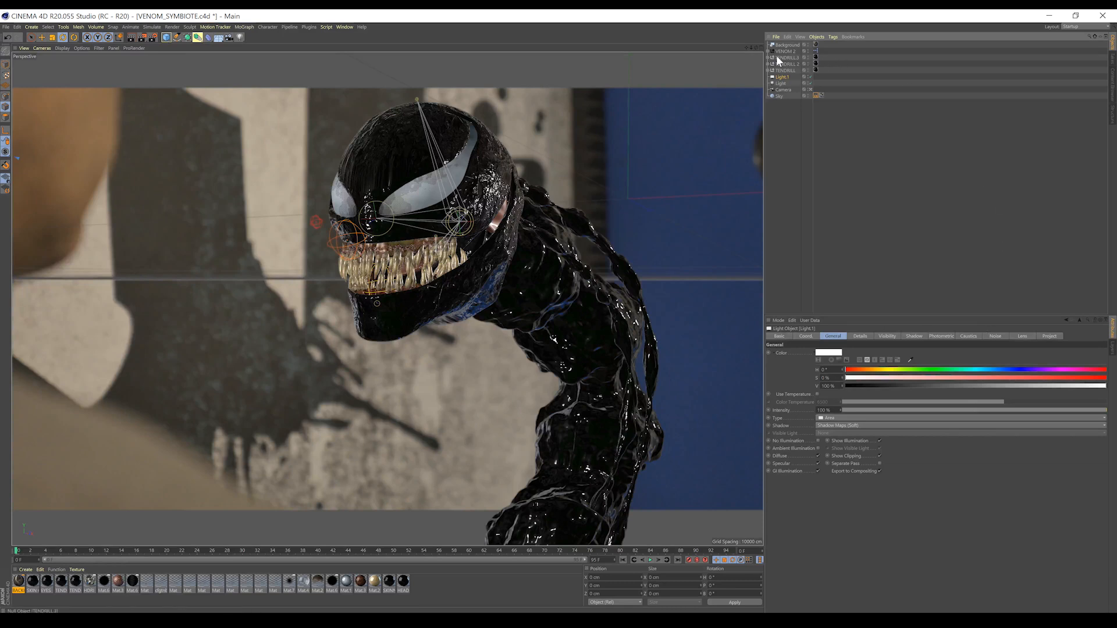
click(760, 48)
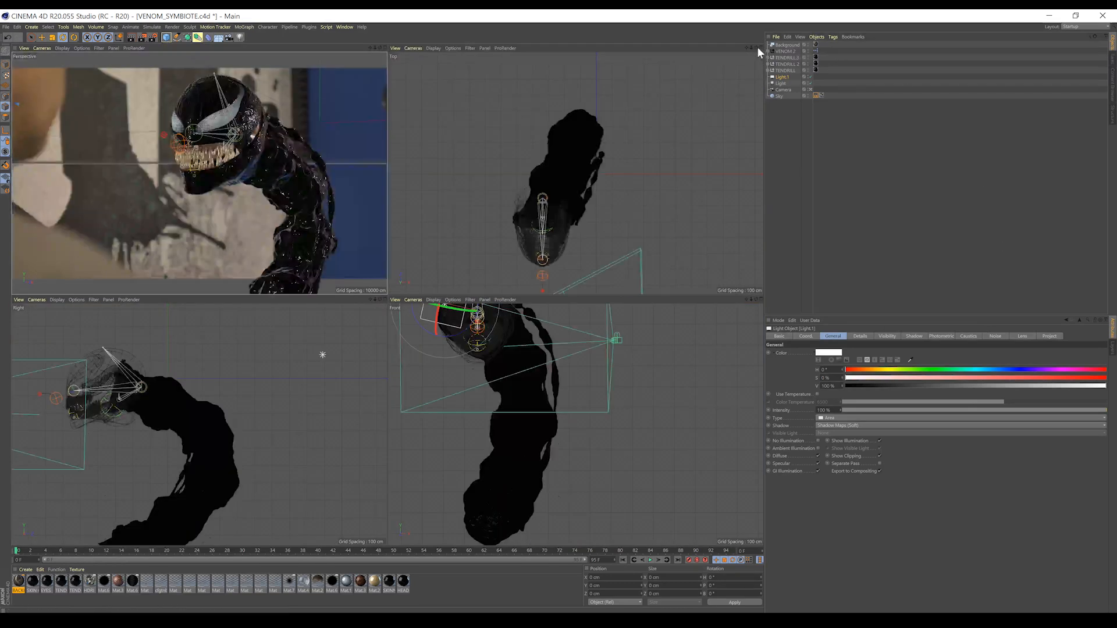
click(760, 46)
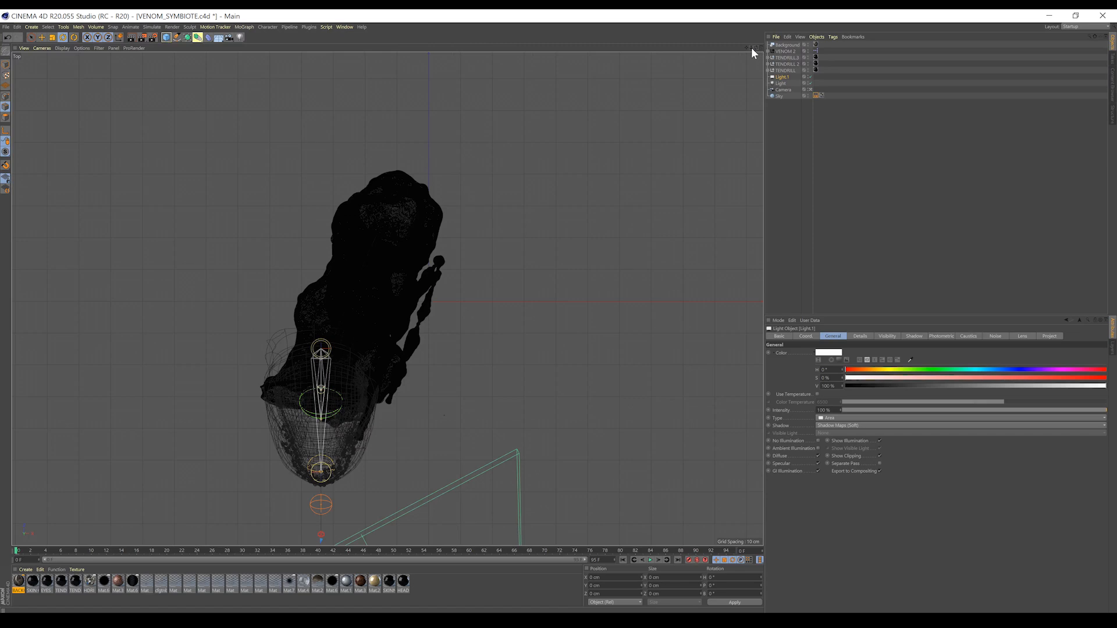
drag(752, 48, 693, 52)
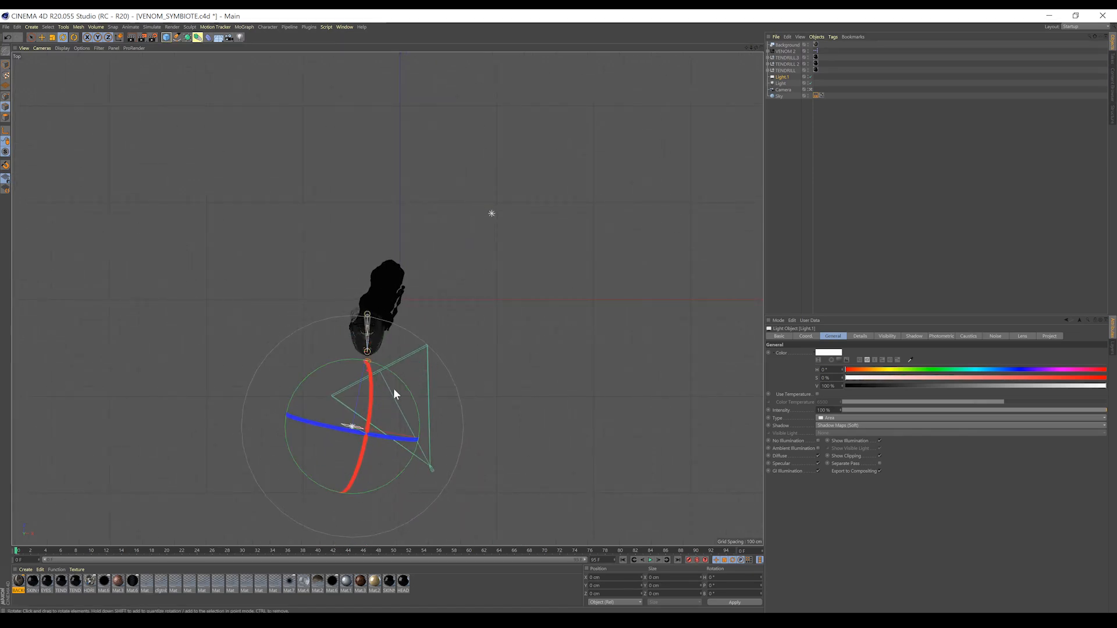
click(780, 83)
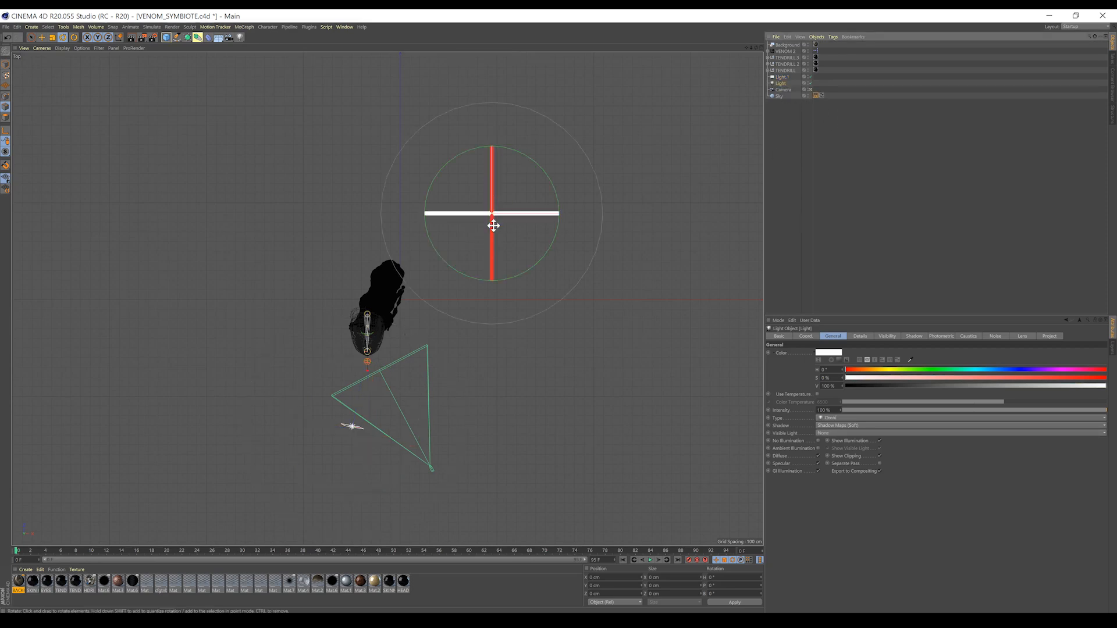
click(761, 47)
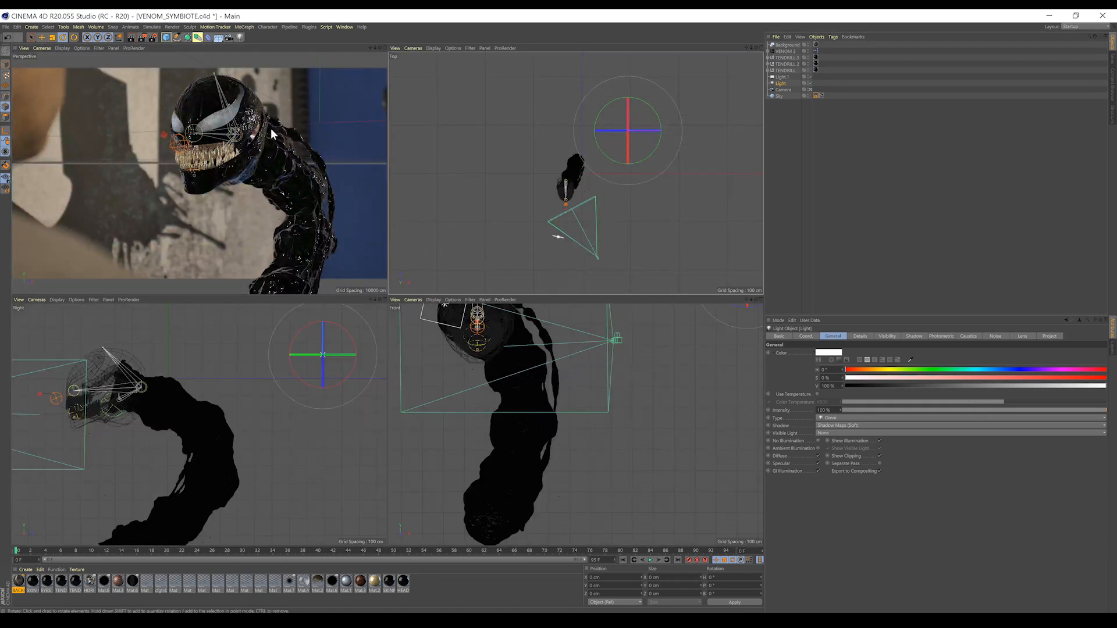
click(385, 46)
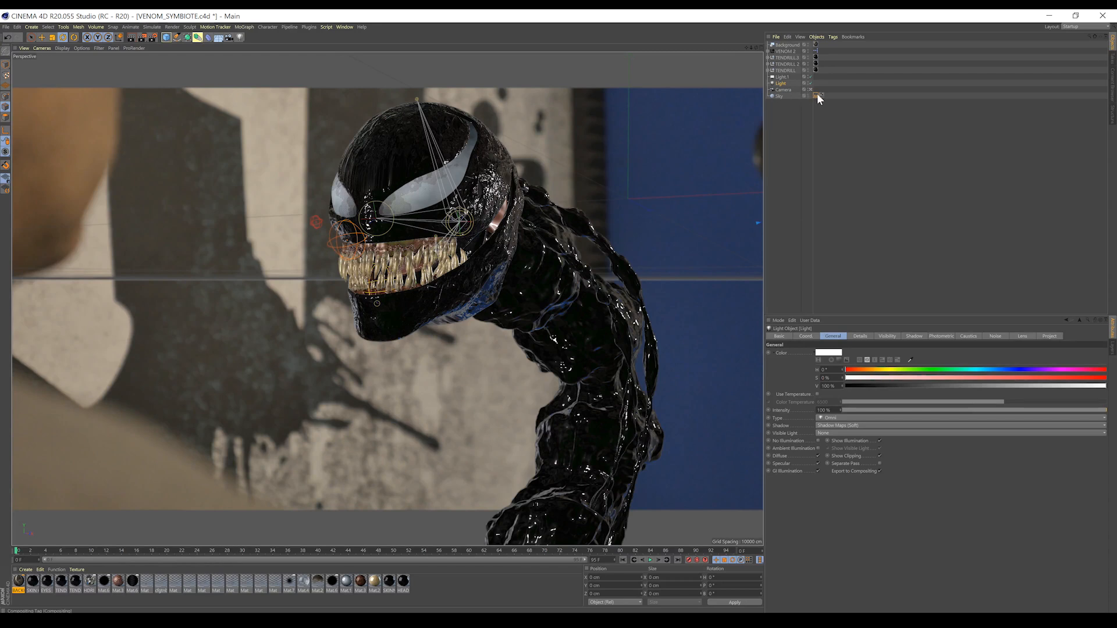
Select the Sky object and inspect the luminance texture of the HDRI material
click(779, 95)
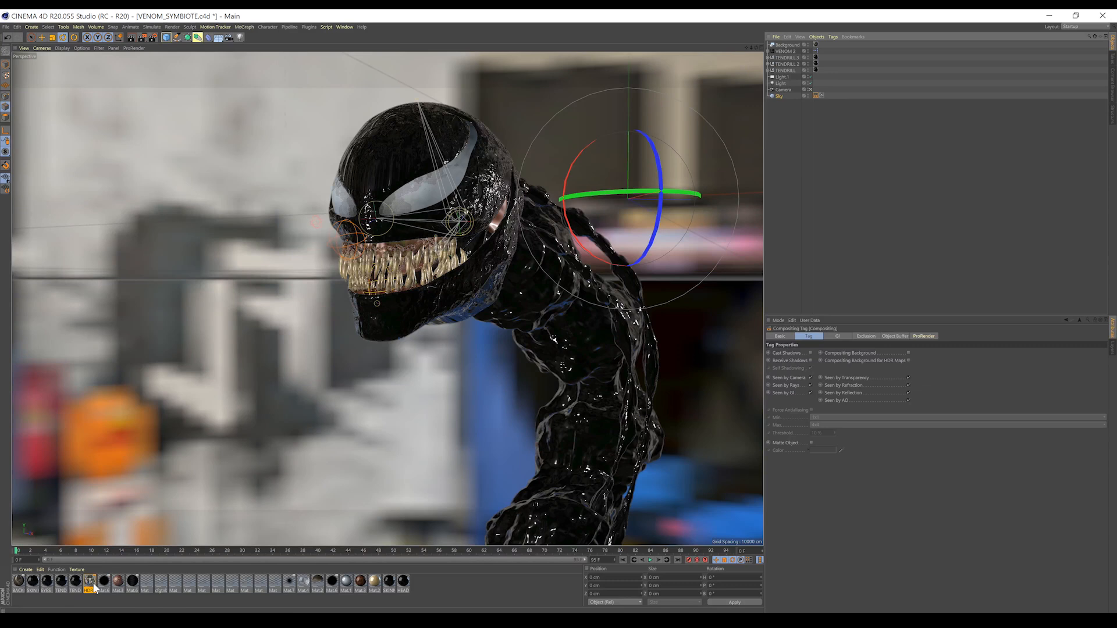
double_click(92, 582)
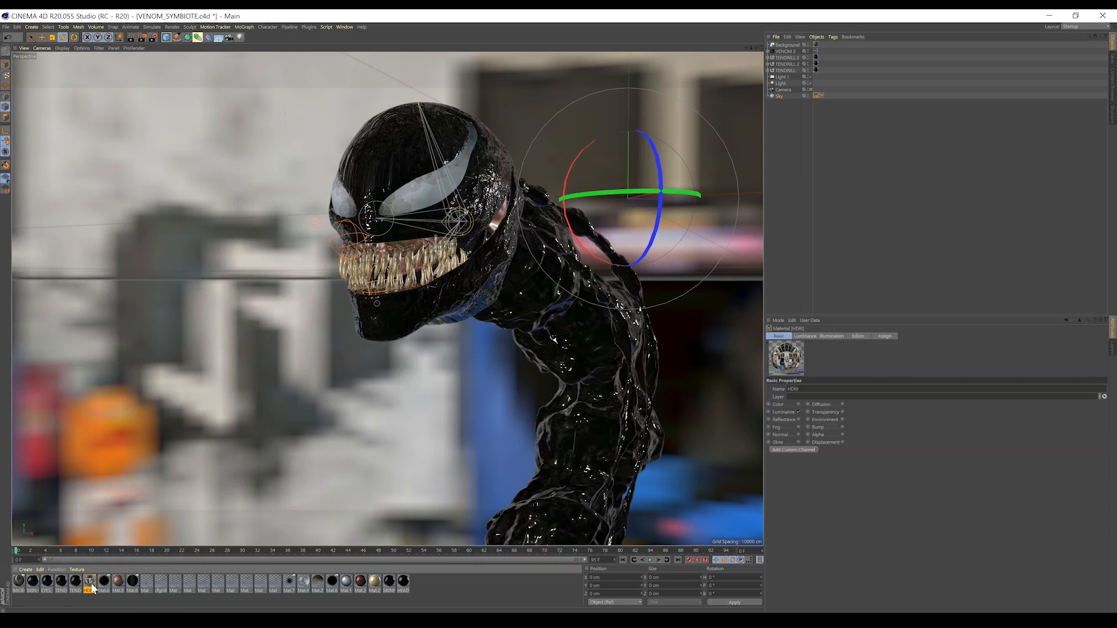
click(181, 124)
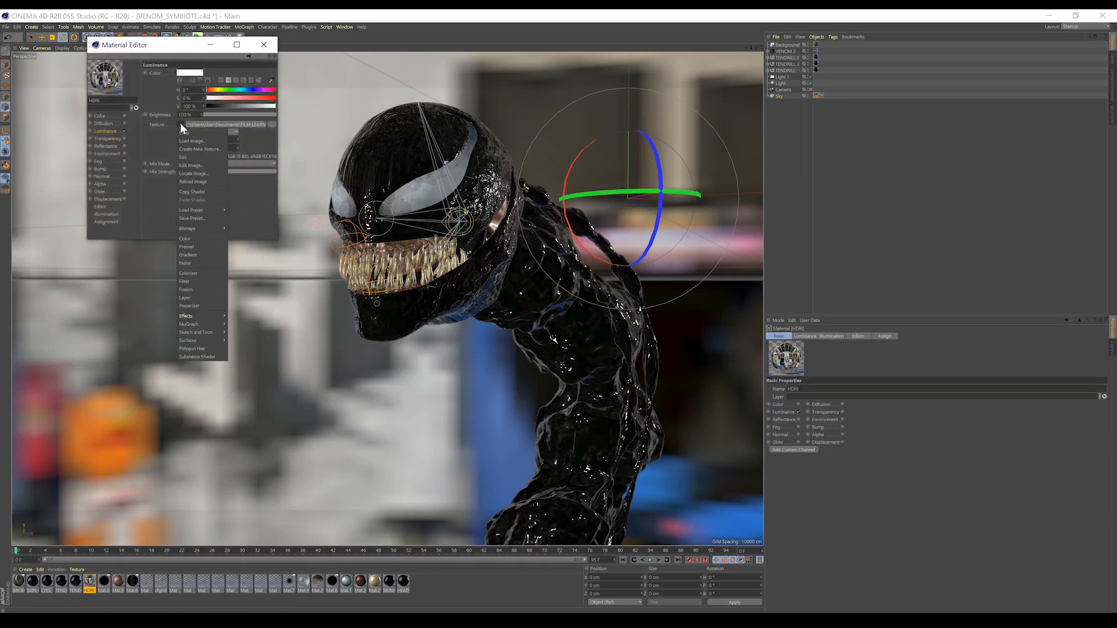
click(170, 137)
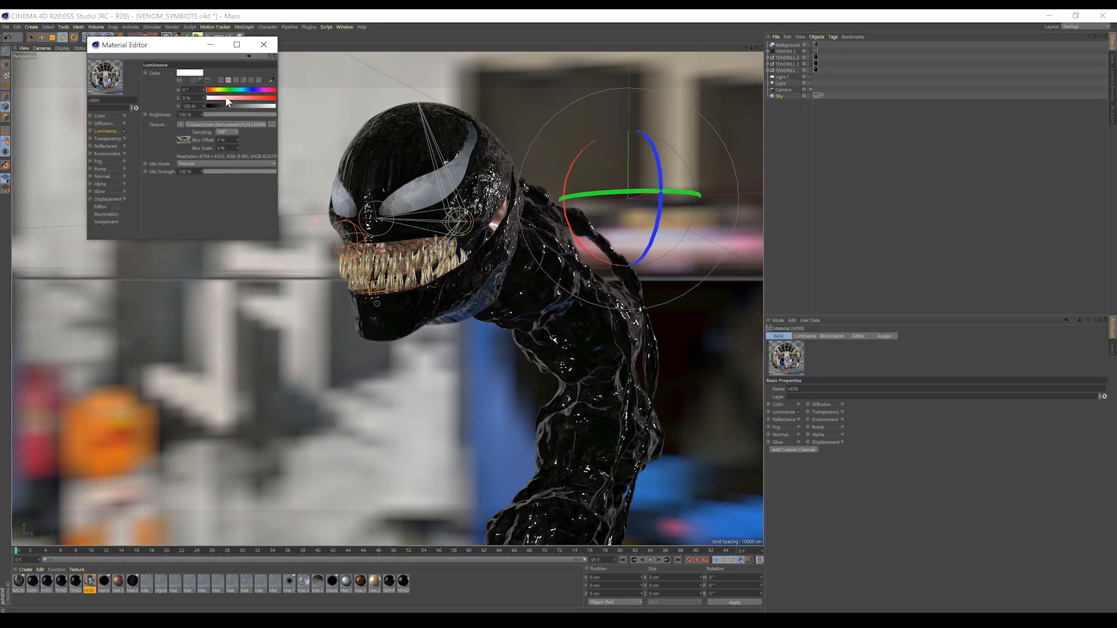
Turn off Seen by Camera in the Sky's compositing tag and make the Background footage visible behind the Venom model
click(265, 52)
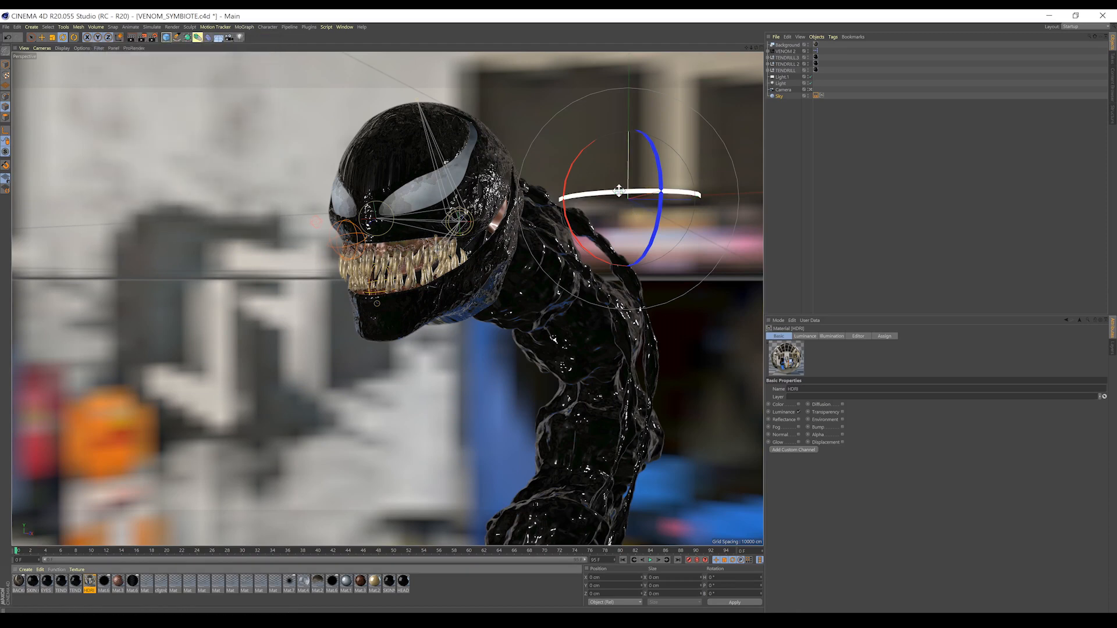
drag(622, 190, 808, 43)
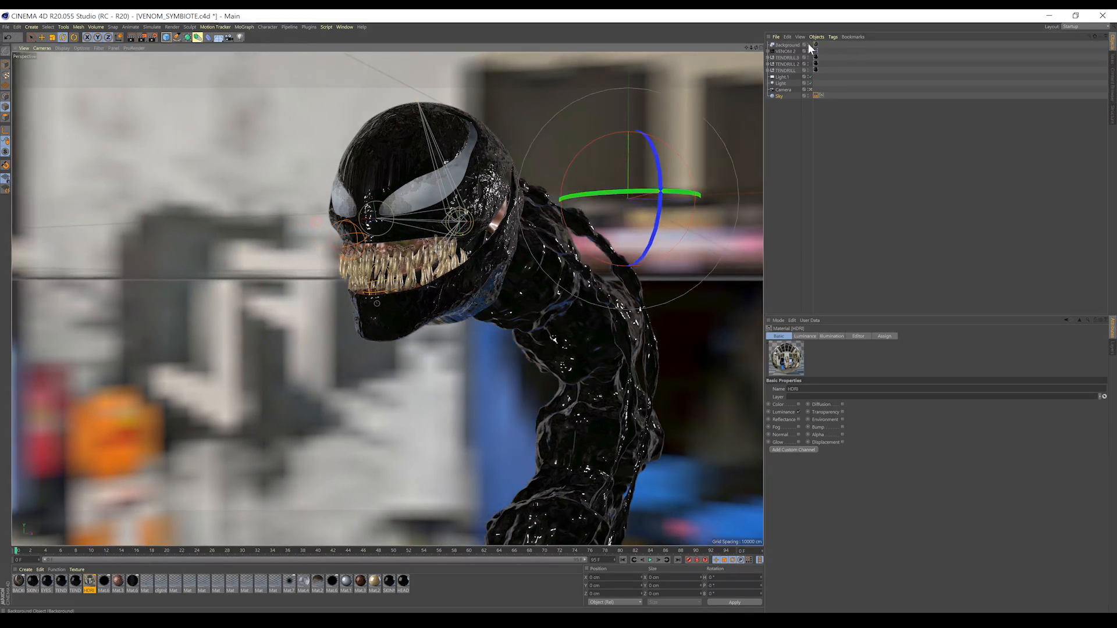
click(818, 95)
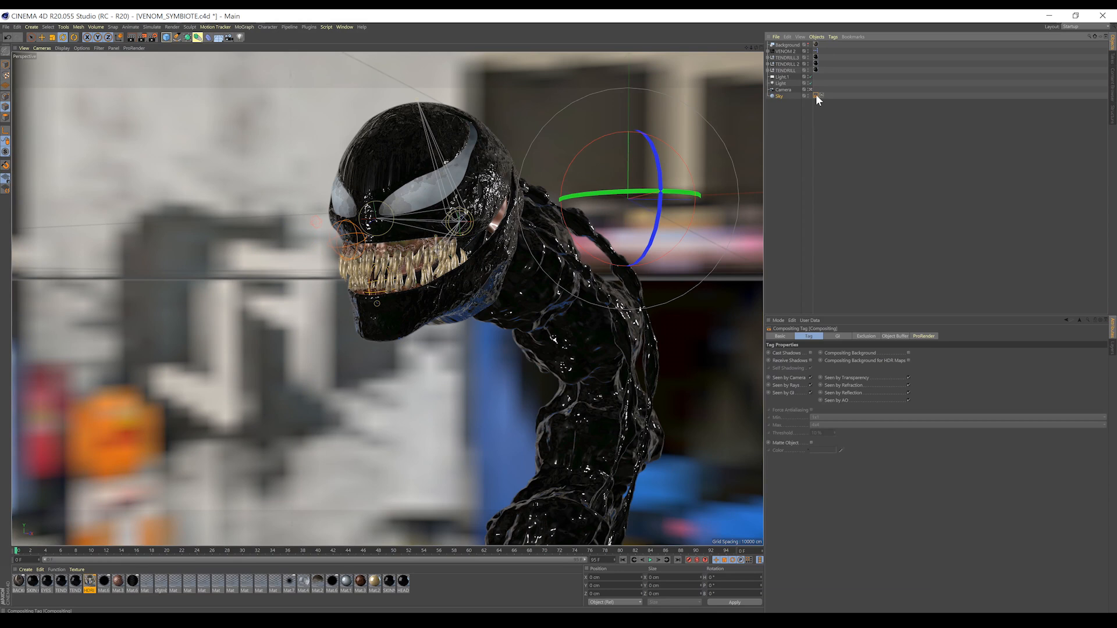
click(811, 377)
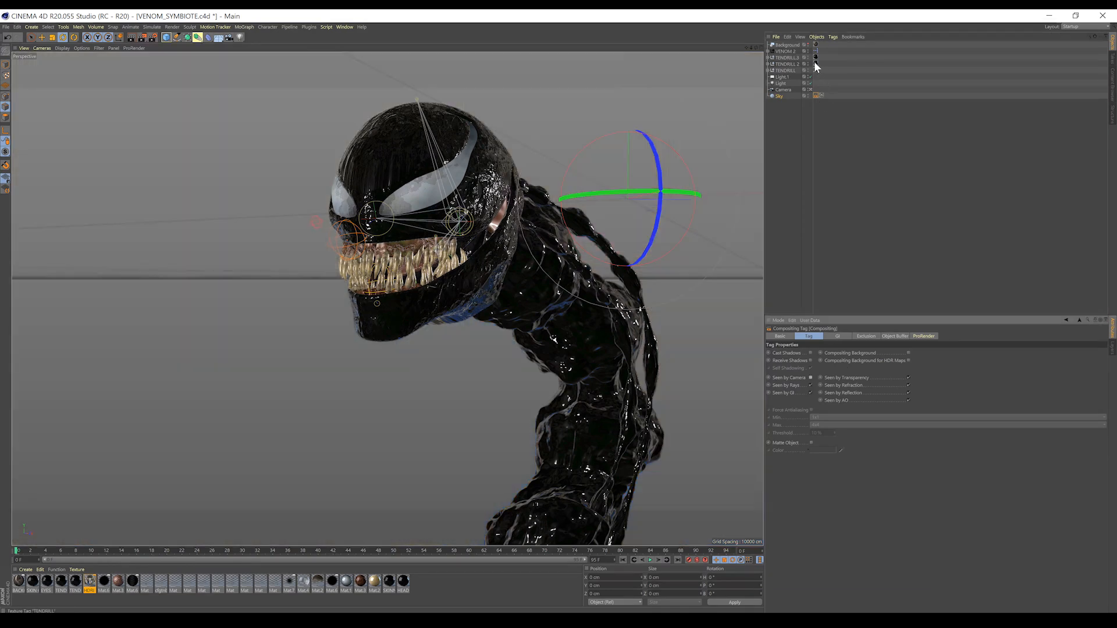
click(807, 42)
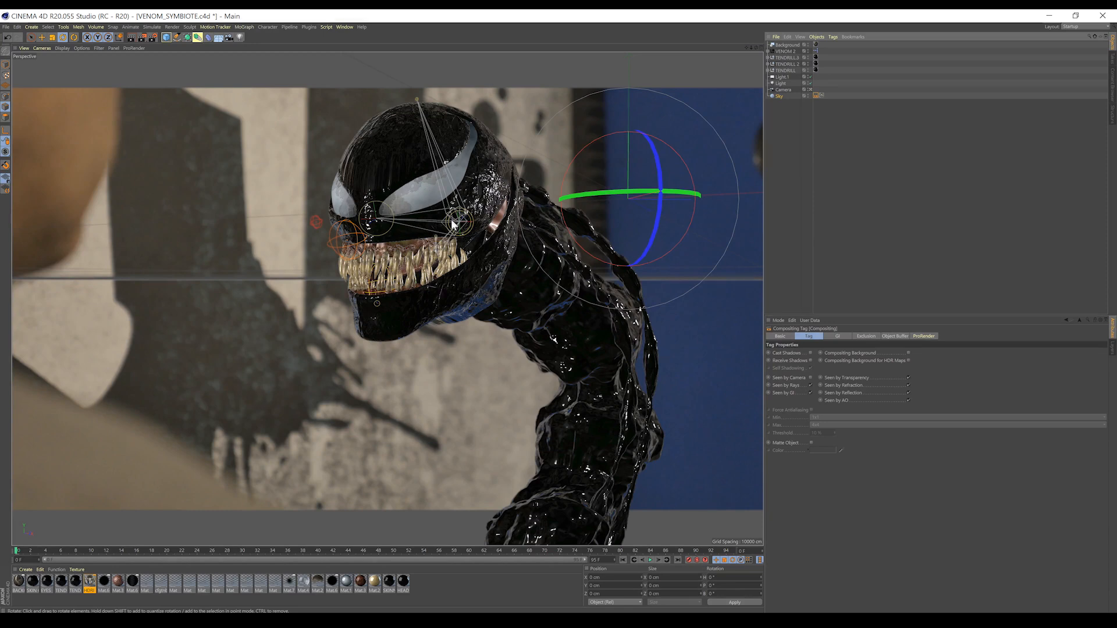
click(787, 113)
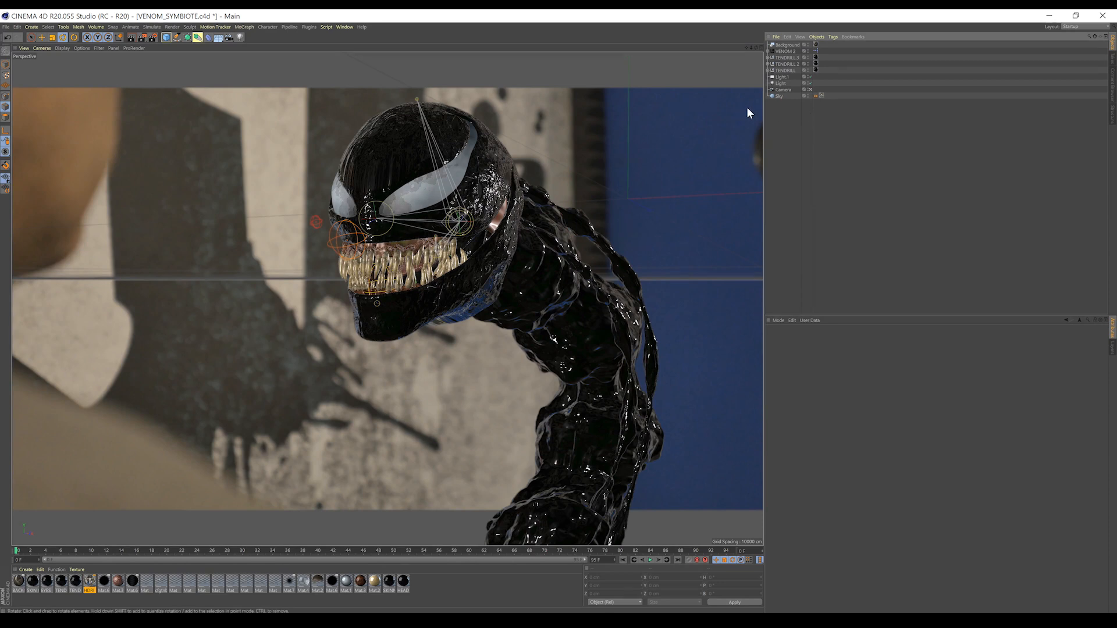
Select the VENOM 2 null and move the head slightly up and to the right in the shot
click(781, 50)
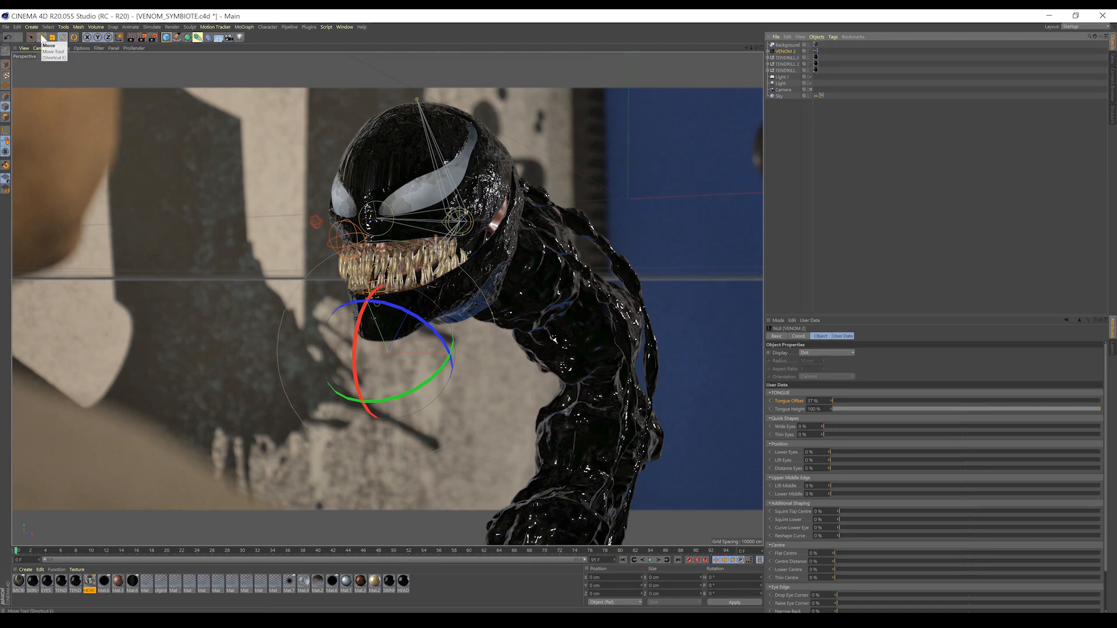
click(41, 37)
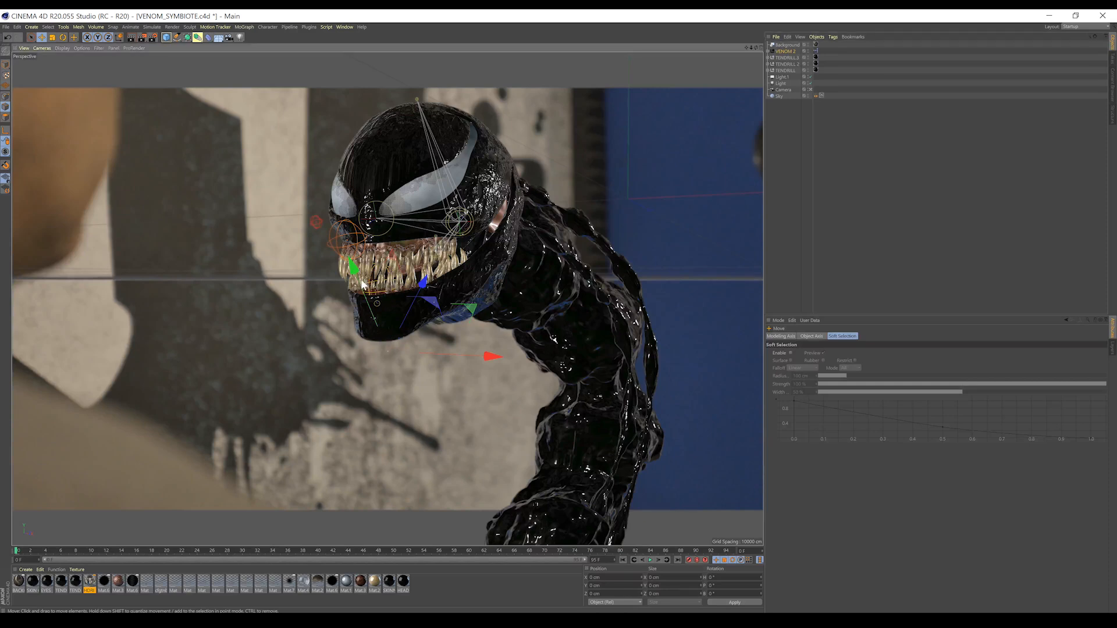
drag(368, 286, 393, 271)
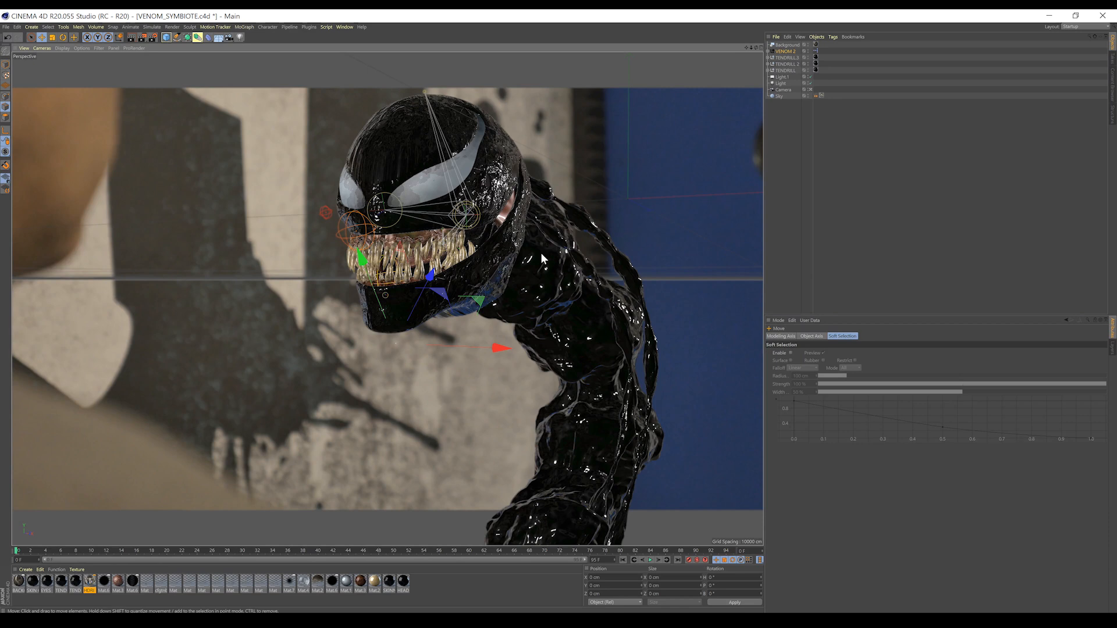
Disable the Cloth Surface and Displacer objects in all three TENDRILL groups and expand the VENOM 2 hierarchy to its Subdivision Surface
click(769, 71)
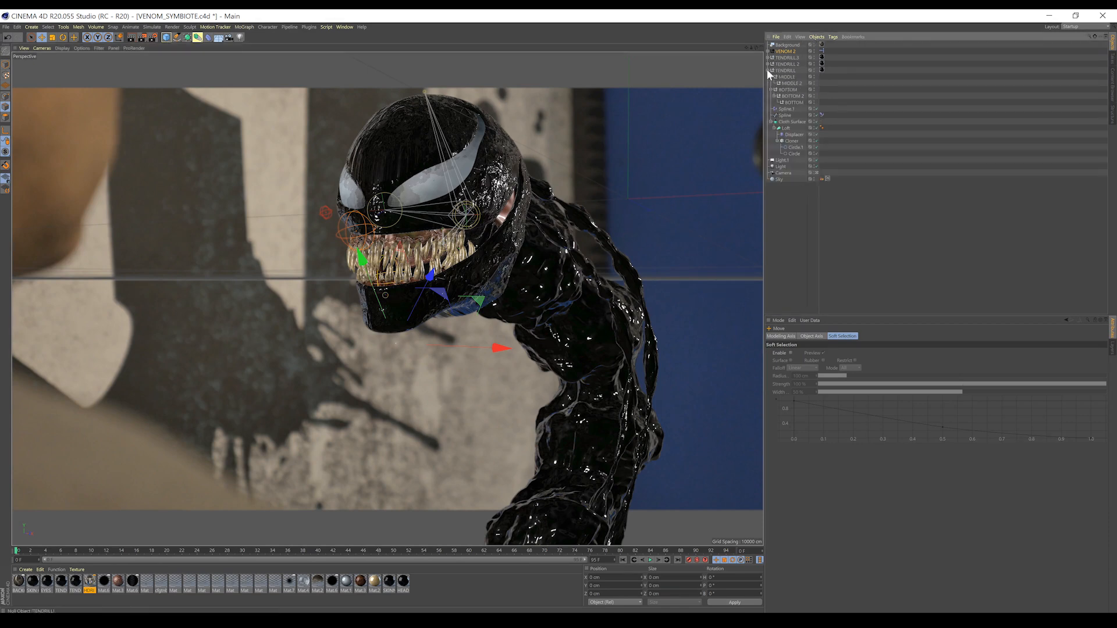
click(769, 64)
click(769, 58)
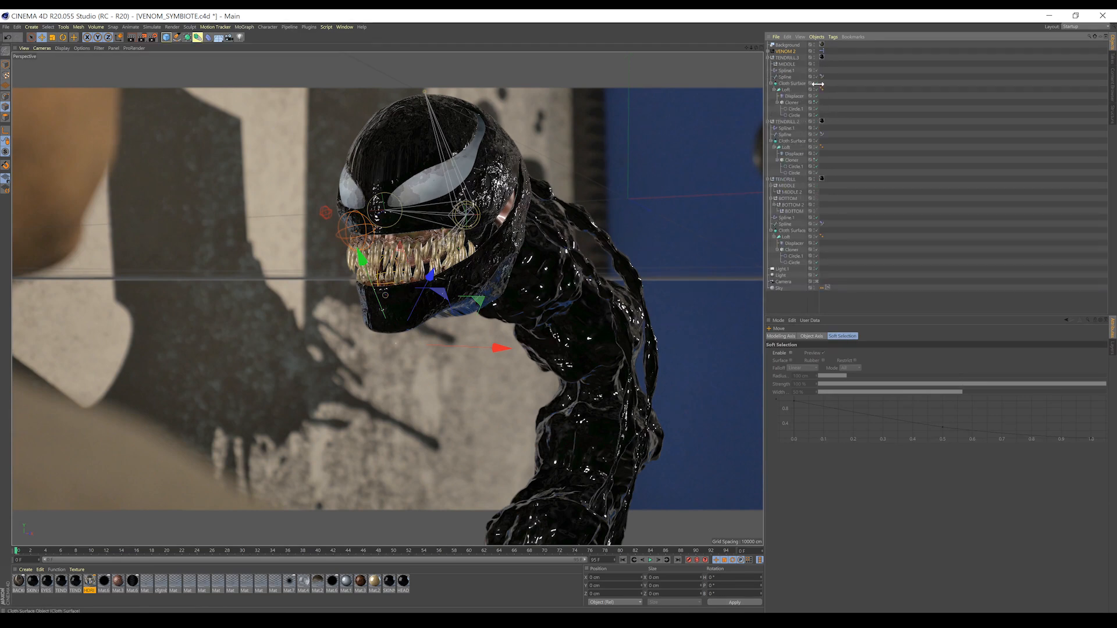
click(816, 83)
click(817, 96)
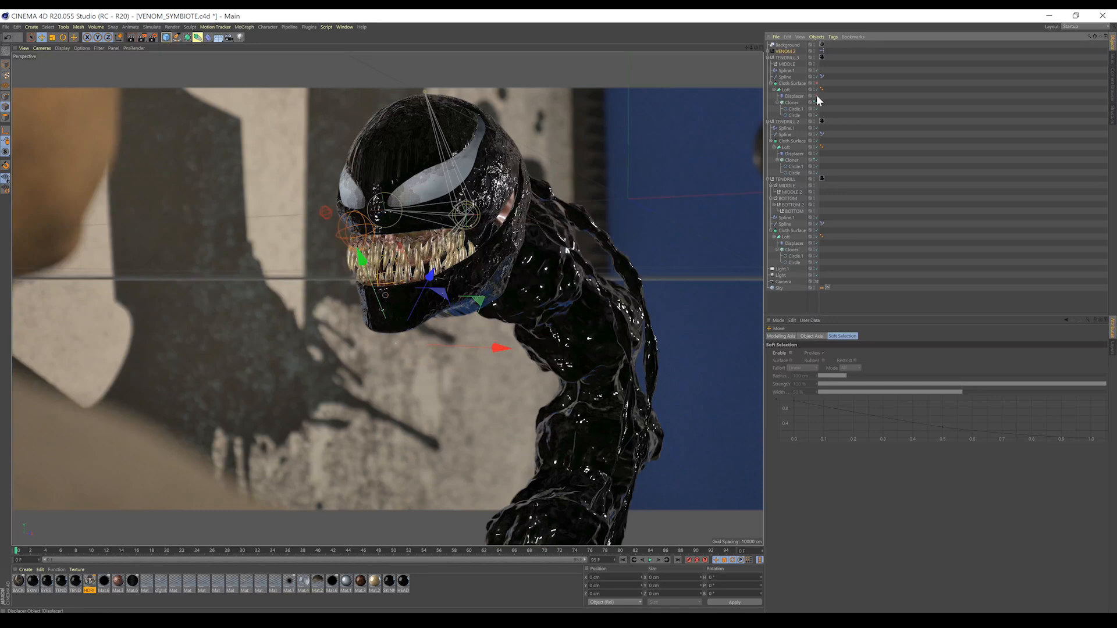
click(817, 154)
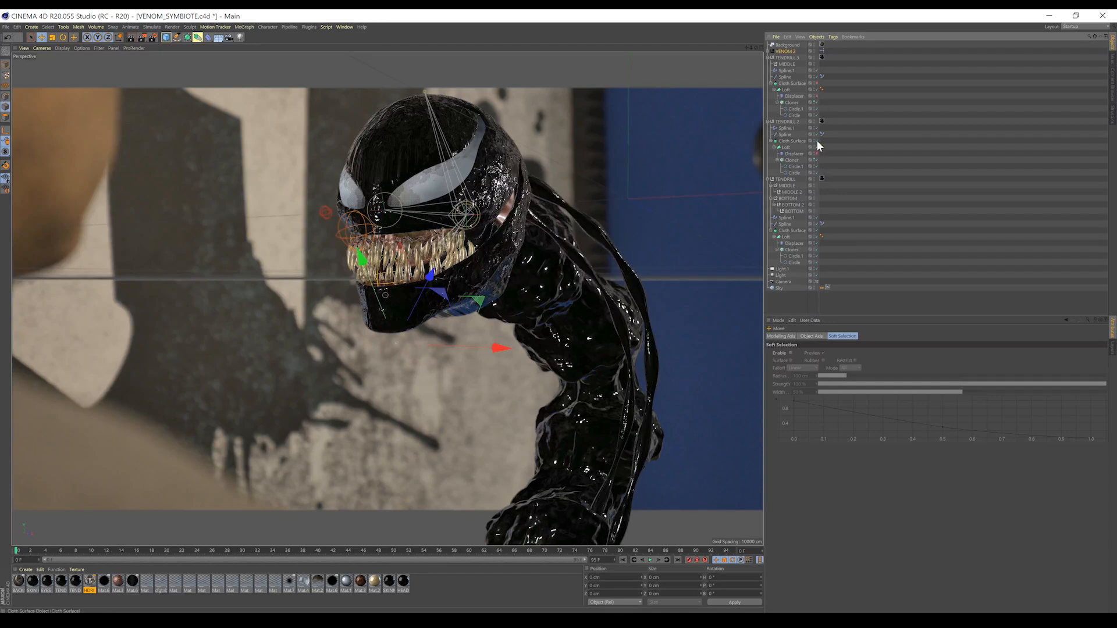
click(816, 231)
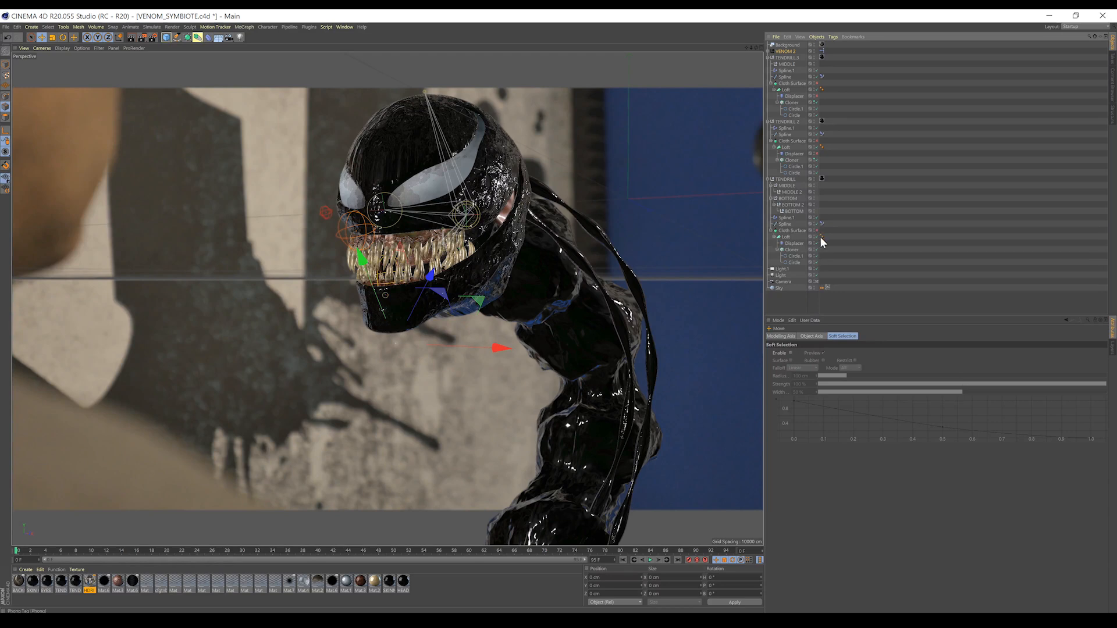
click(815, 243)
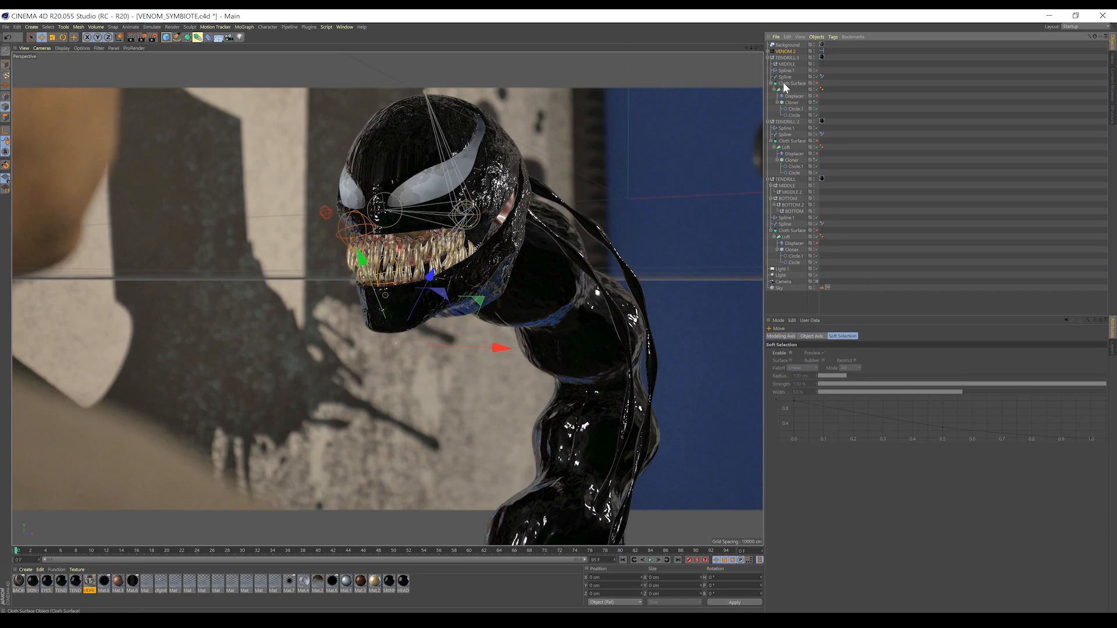
click(767, 50)
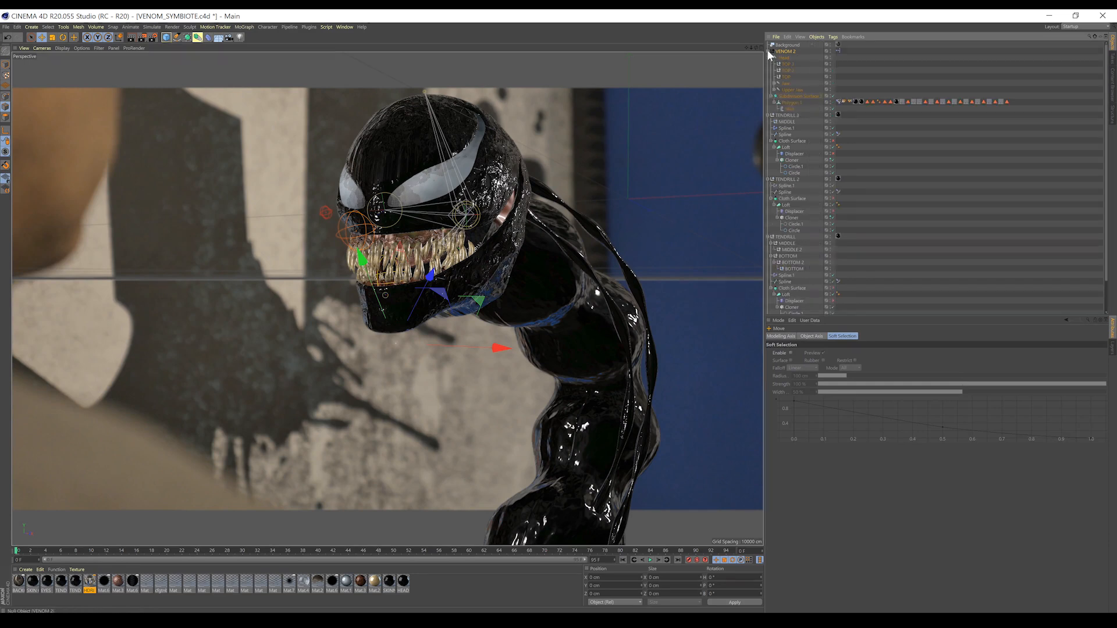
click(832, 95)
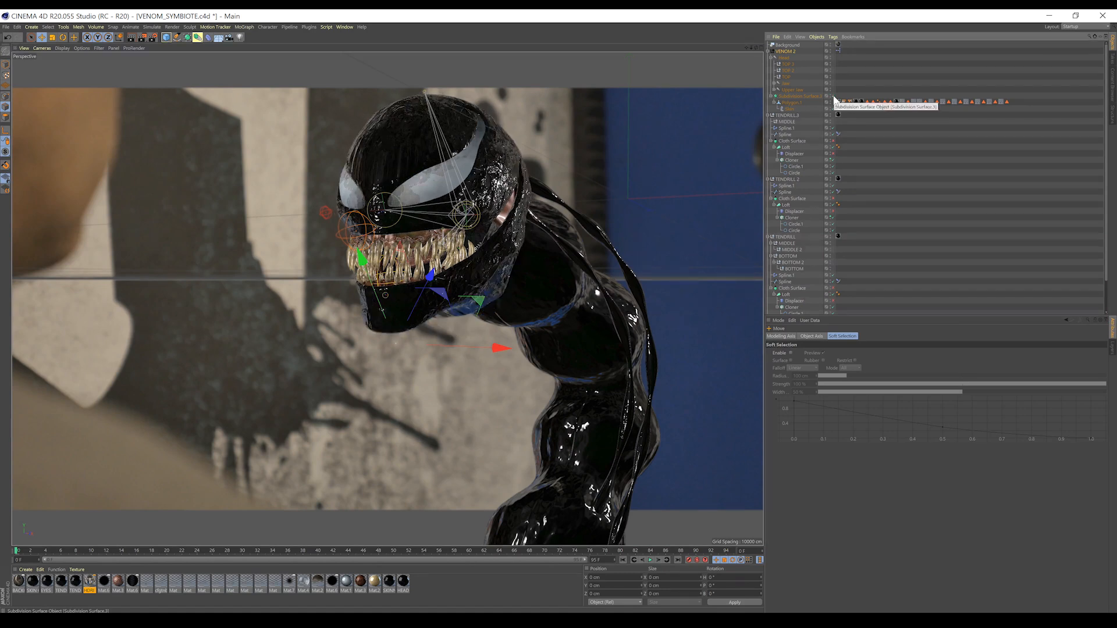
click(767, 51)
click(767, 51)
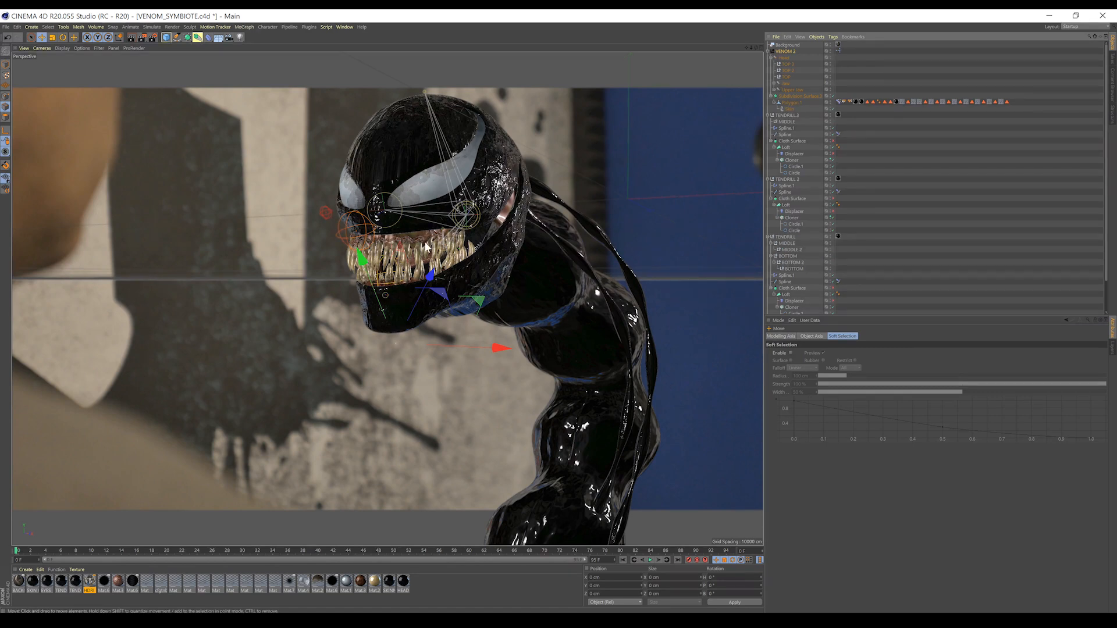
Keyframe VENOM 2 at frame 0 and, with the head moved forward to the left, at frame 95, and preview the motion
click(784, 52)
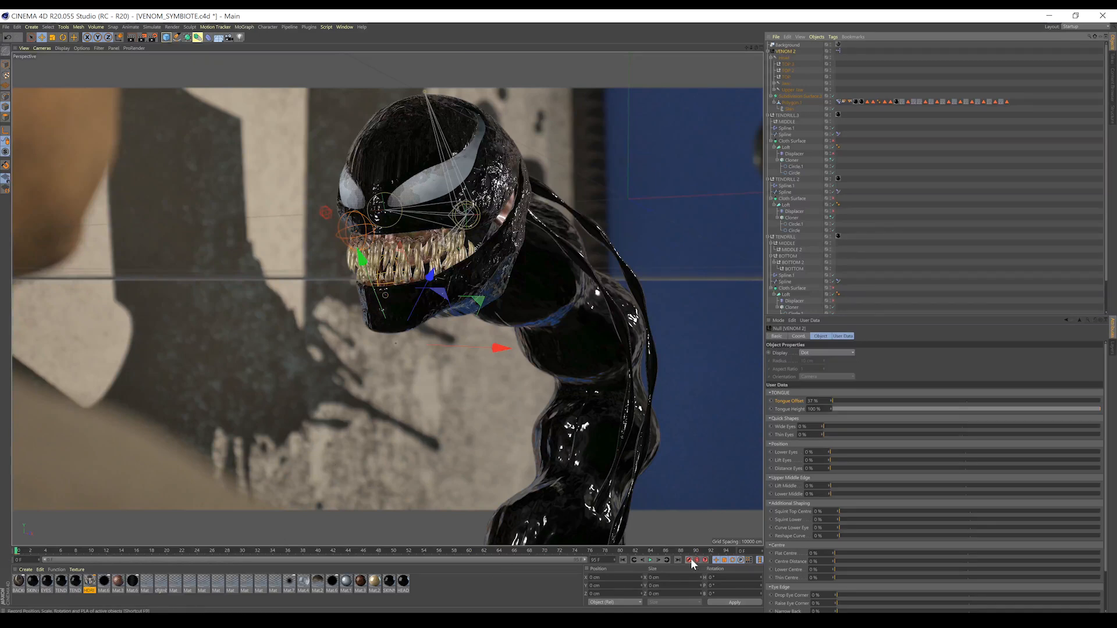
click(734, 551)
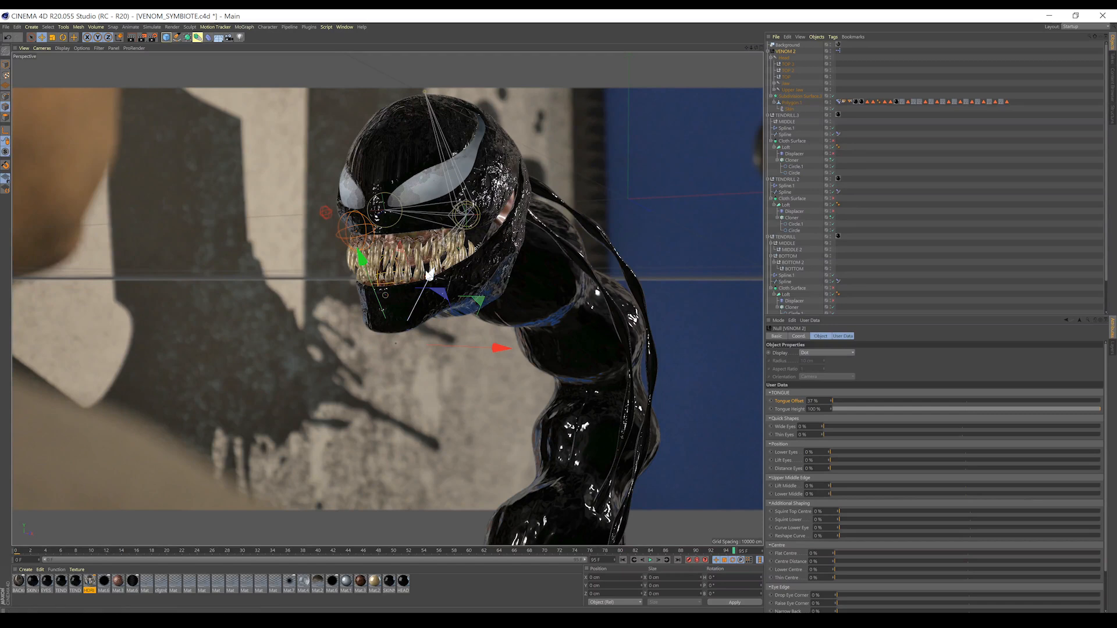
alt+drag(388, 263, 416, 285)
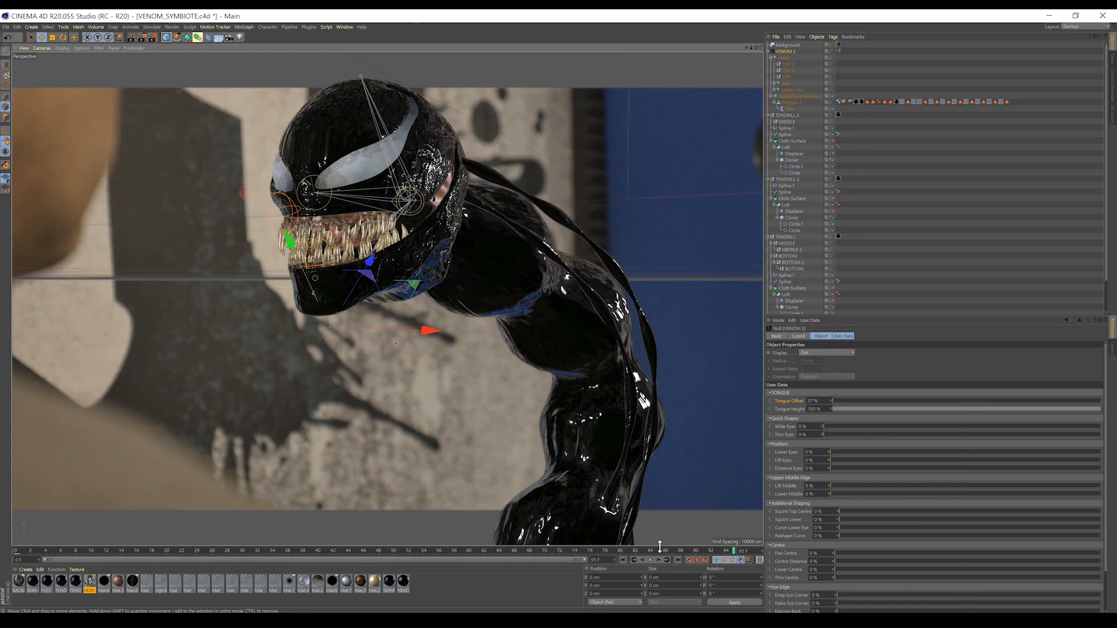
click(623, 560)
click(650, 560)
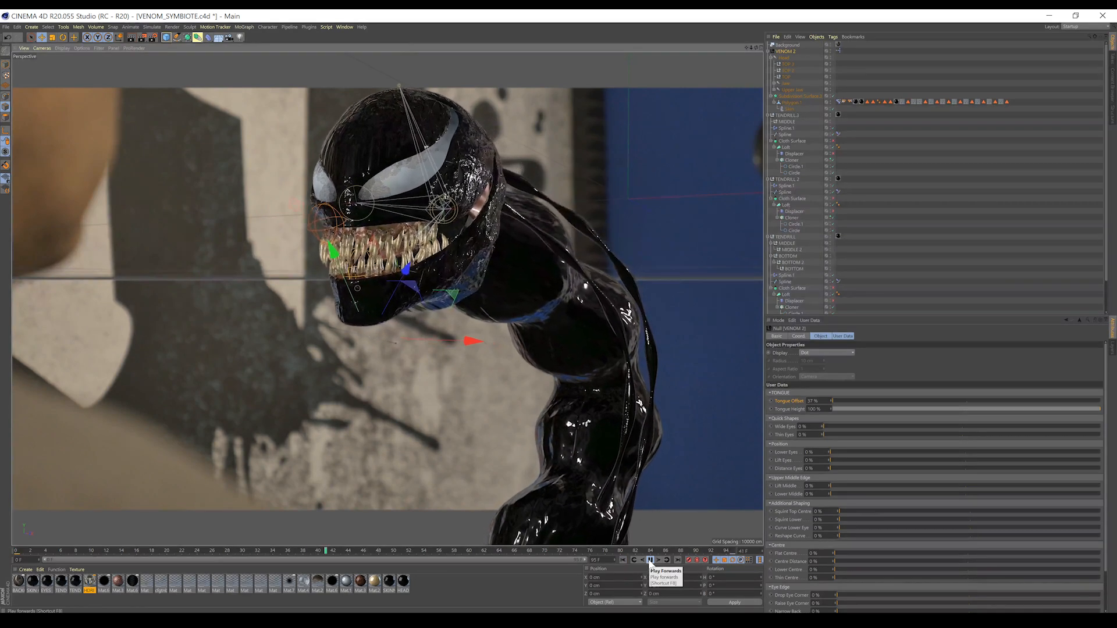
click(650, 560)
drag(338, 550, 16, 550)
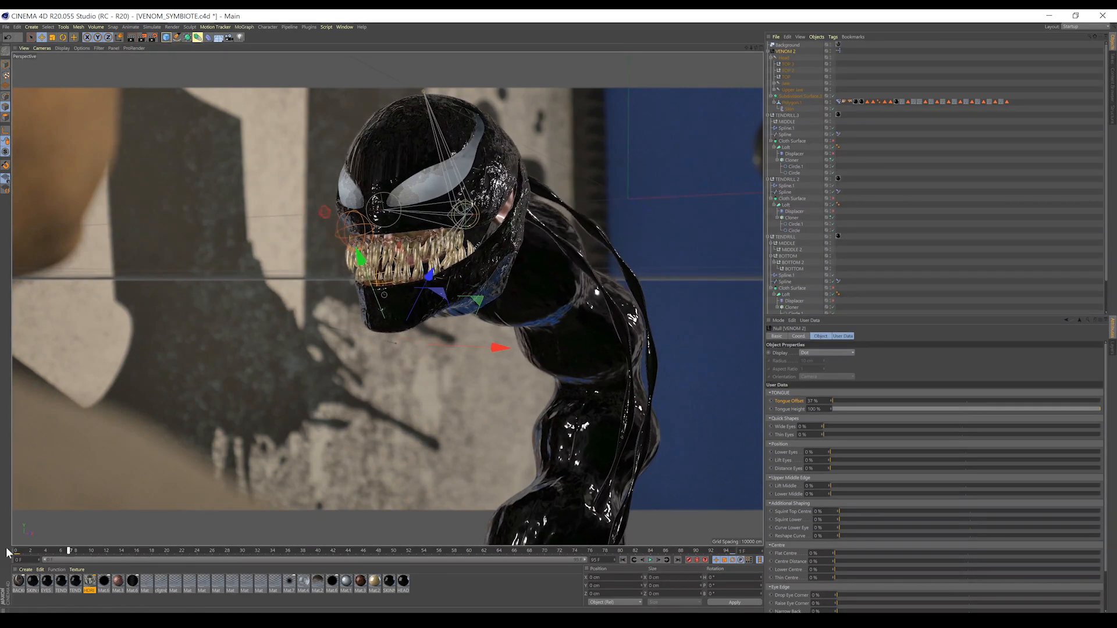
Keyframe the Jaw joint closed at frame 0 and rotated open about 12° at frame 95, and play the animation
click(786, 85)
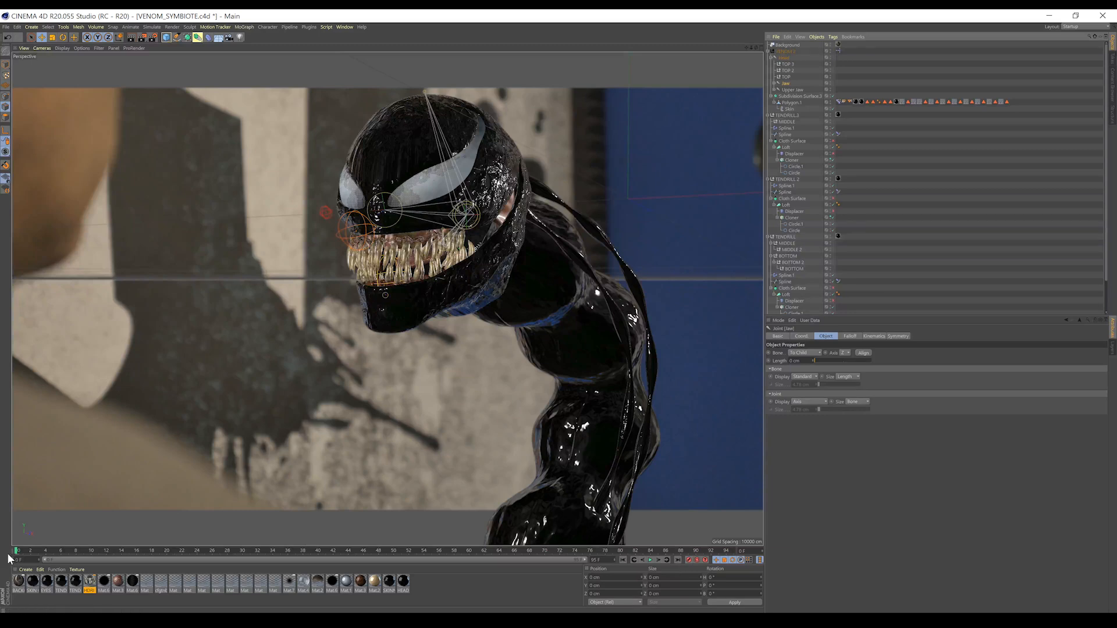
click(732, 555)
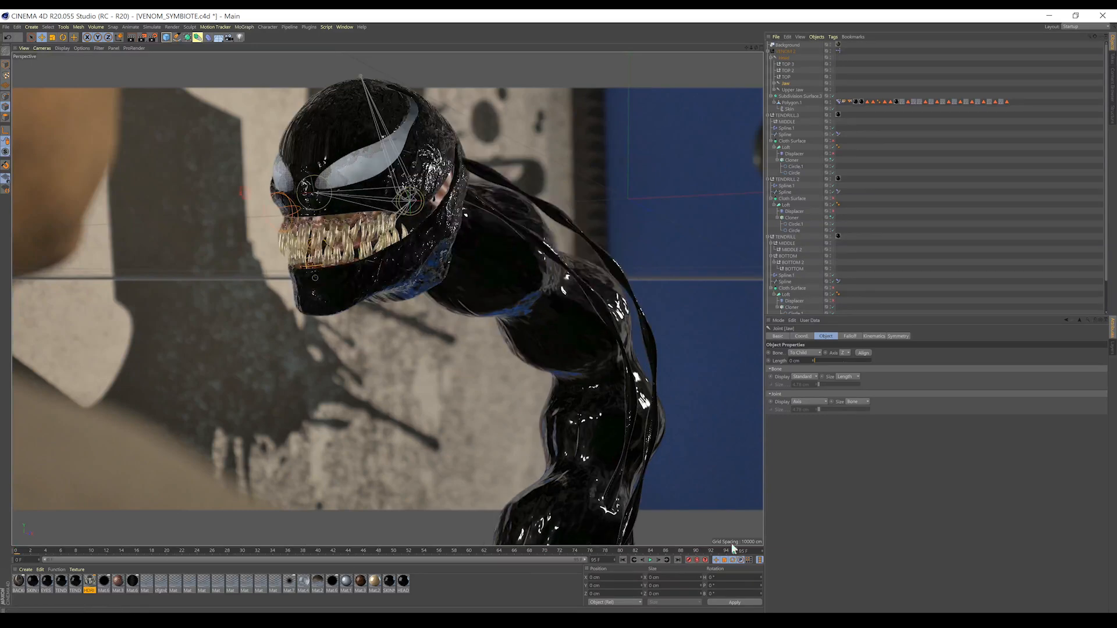
click(63, 37)
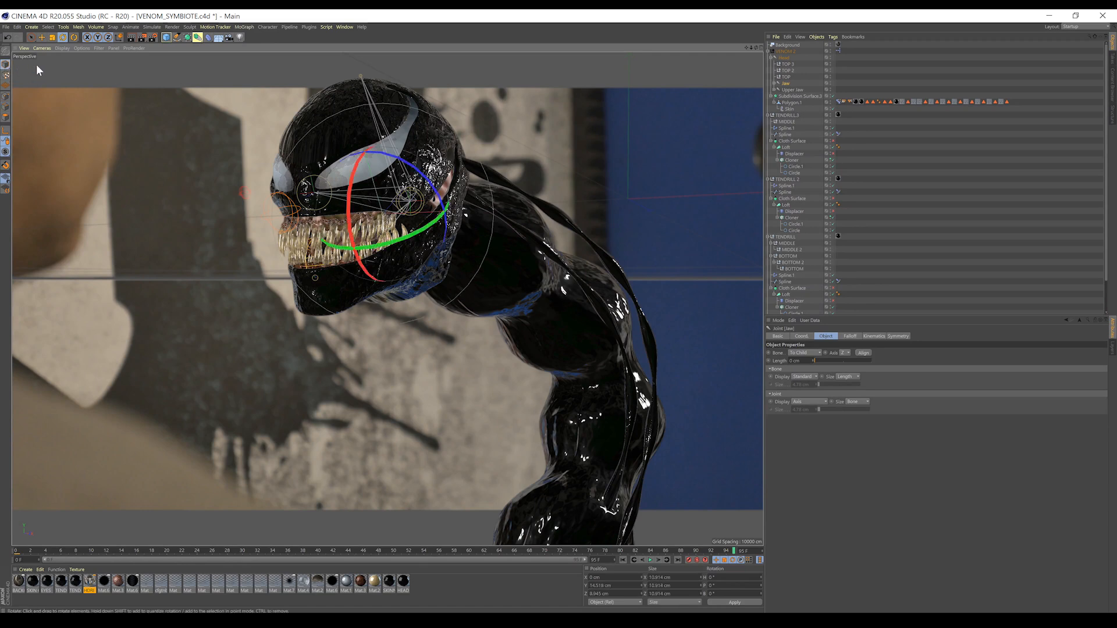
drag(350, 212, 352, 234)
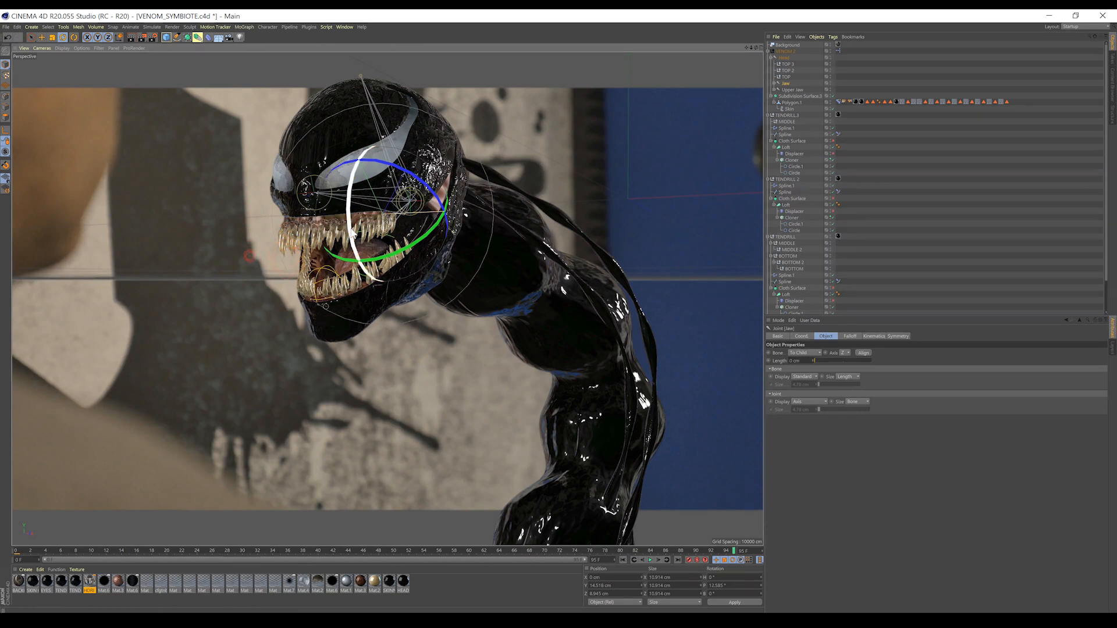
click(690, 559)
click(625, 560)
click(651, 559)
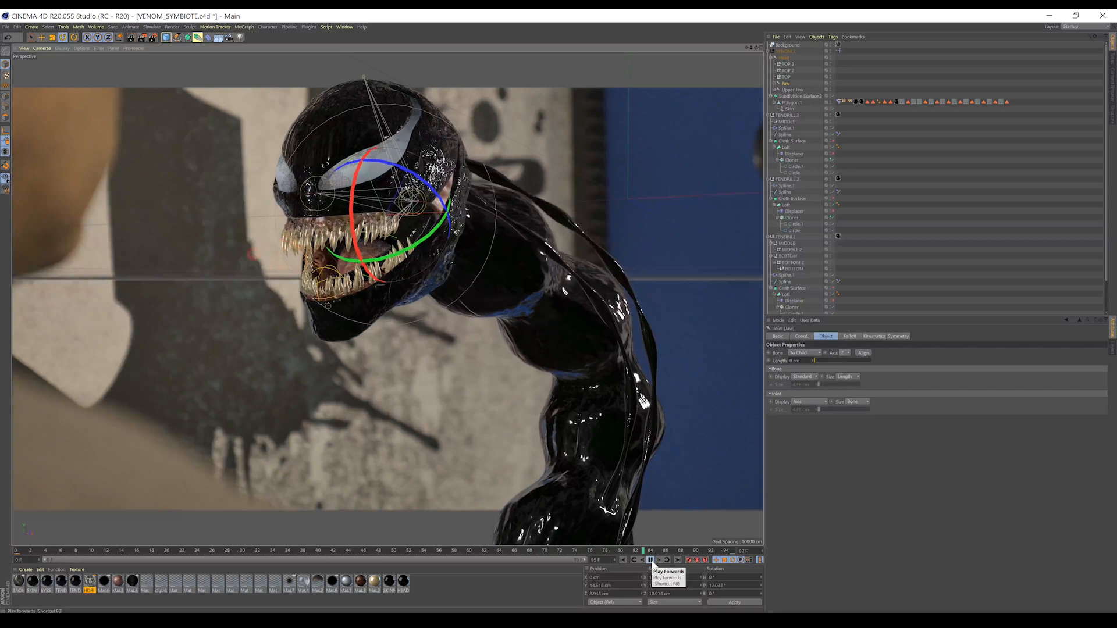
click(651, 560)
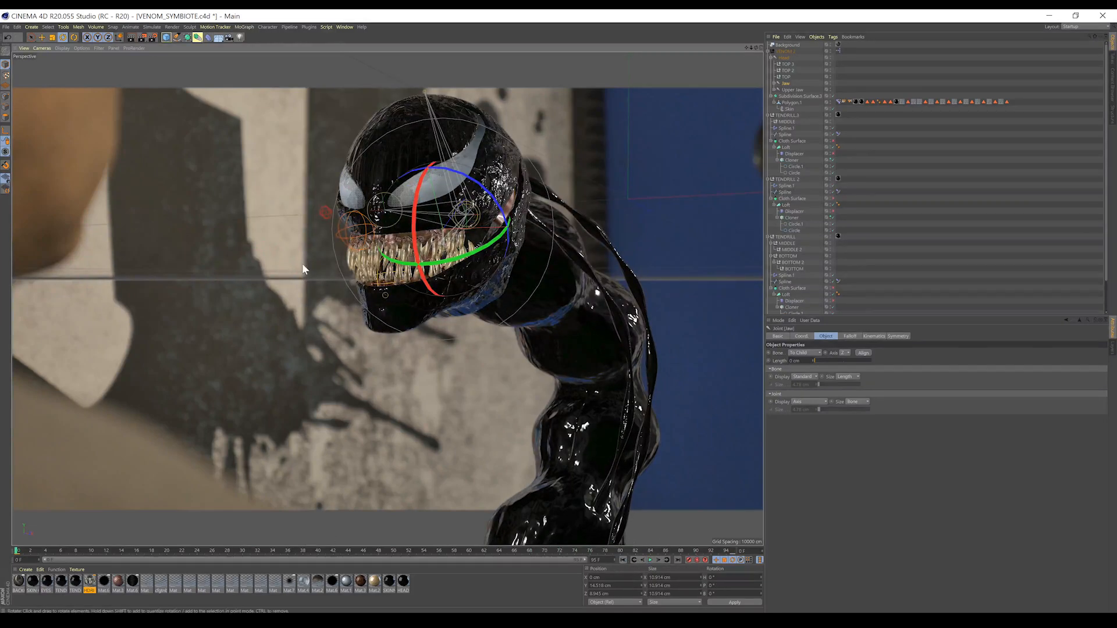
Keyframe the Upper Jaw joint at frame 0 and raised to about -4.3° at frame 95, and play the animation
click(791, 89)
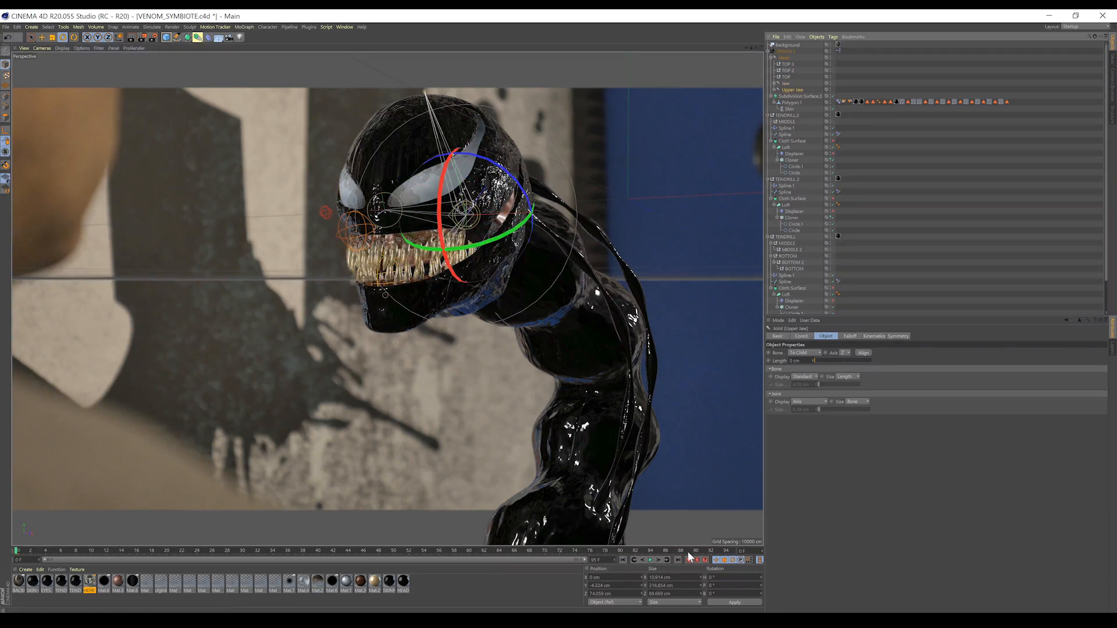
click(734, 552)
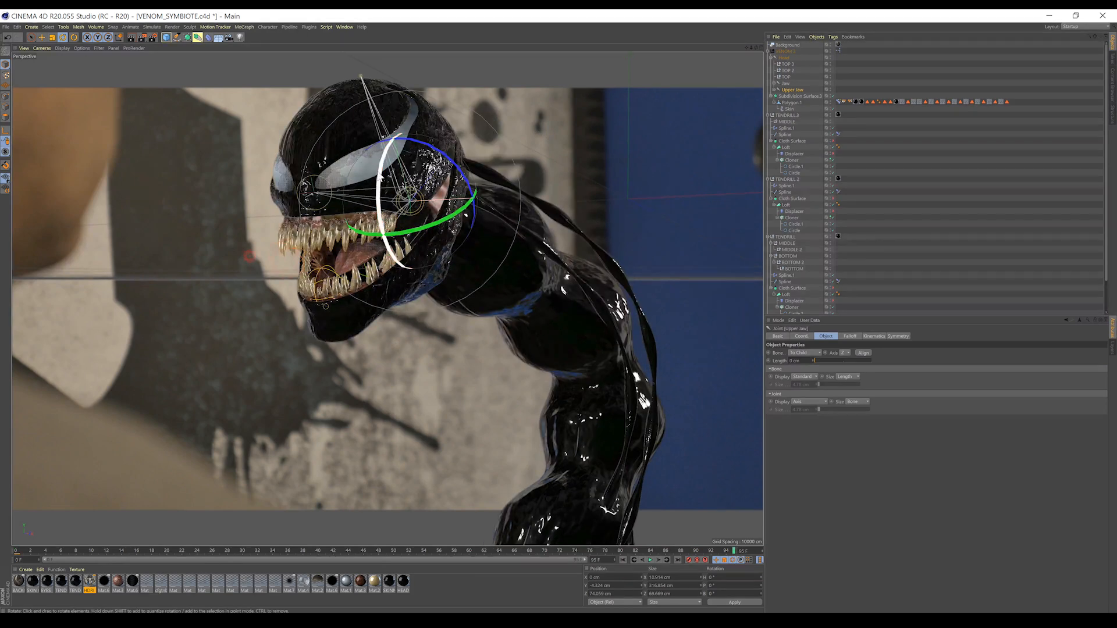
drag(382, 177, 383, 170)
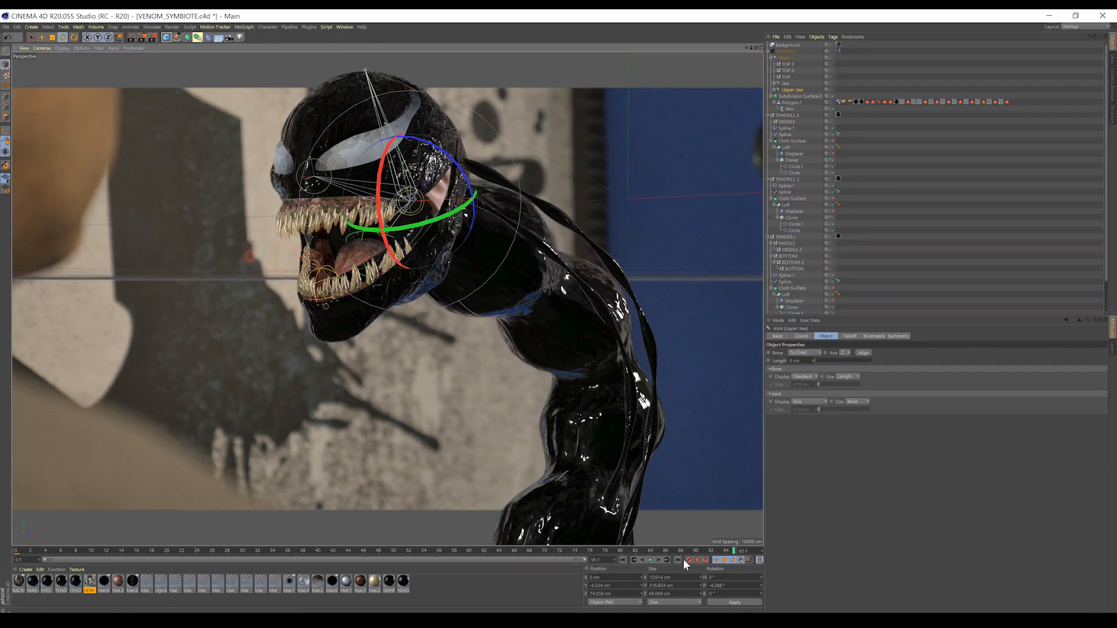
click(622, 559)
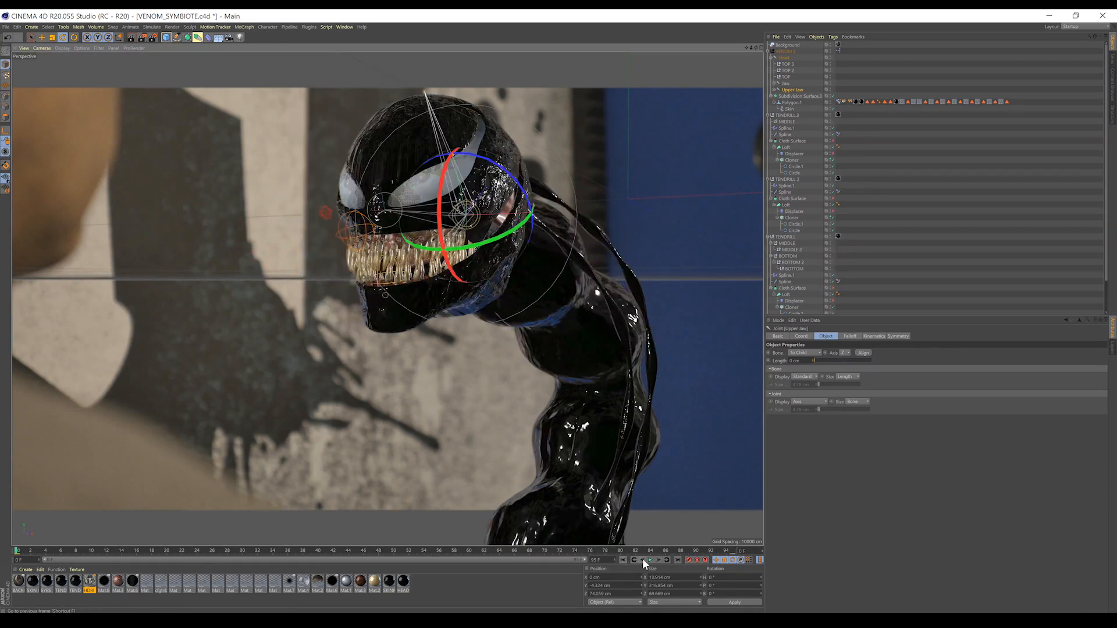
click(651, 559)
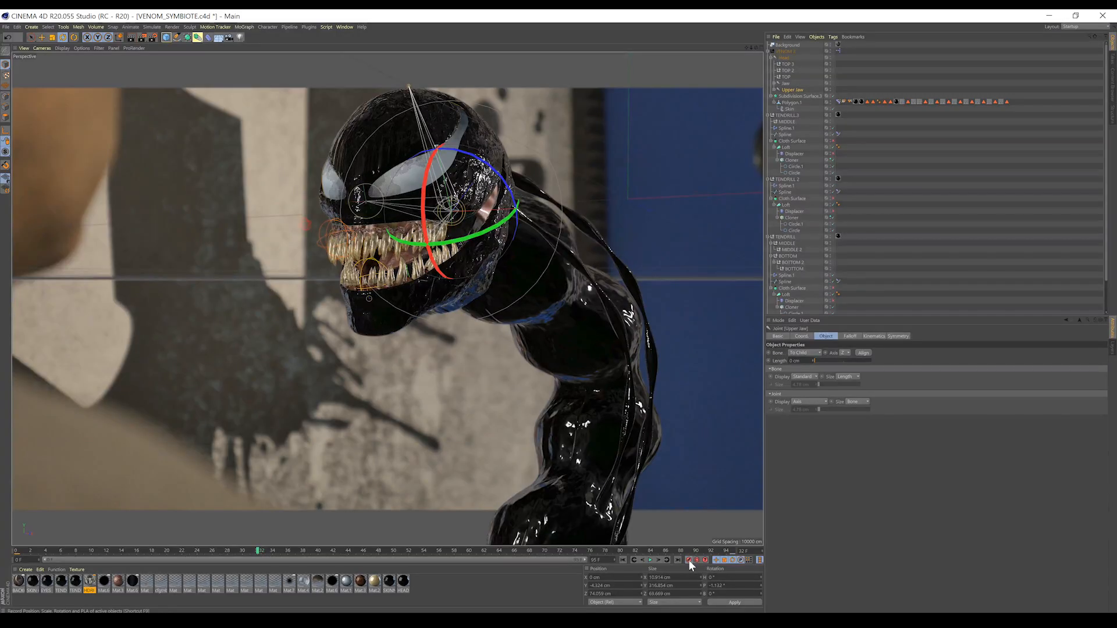
Try closing the Upper Jaw joint to about 4.5° at frame 42, and play the animation from the start
drag(262, 551, 332, 552)
drag(434, 265, 415, 228)
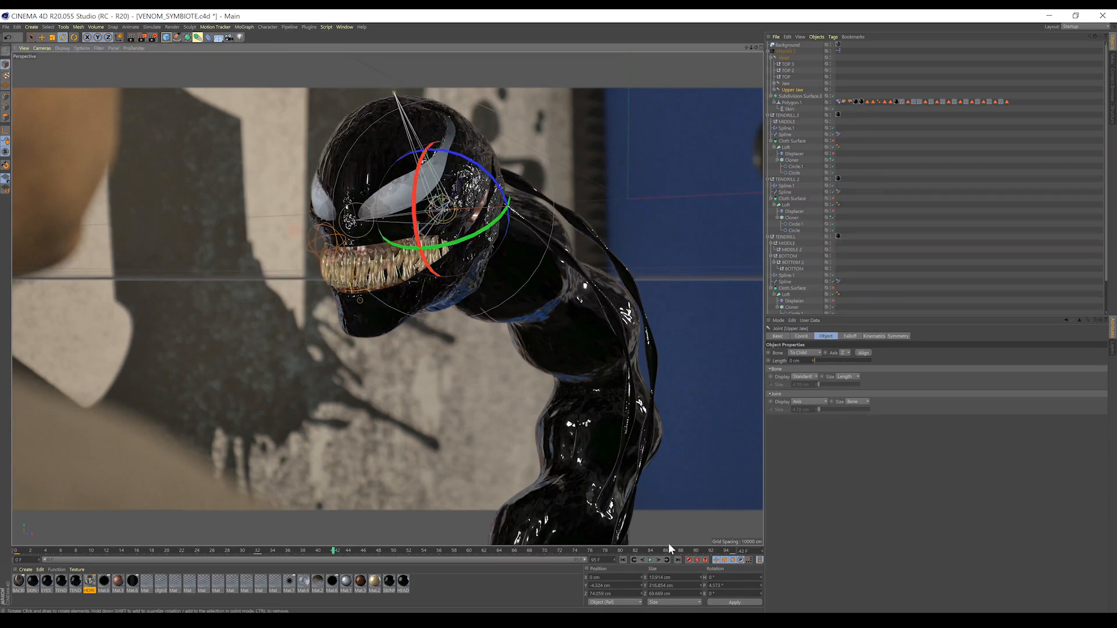
click(634, 560)
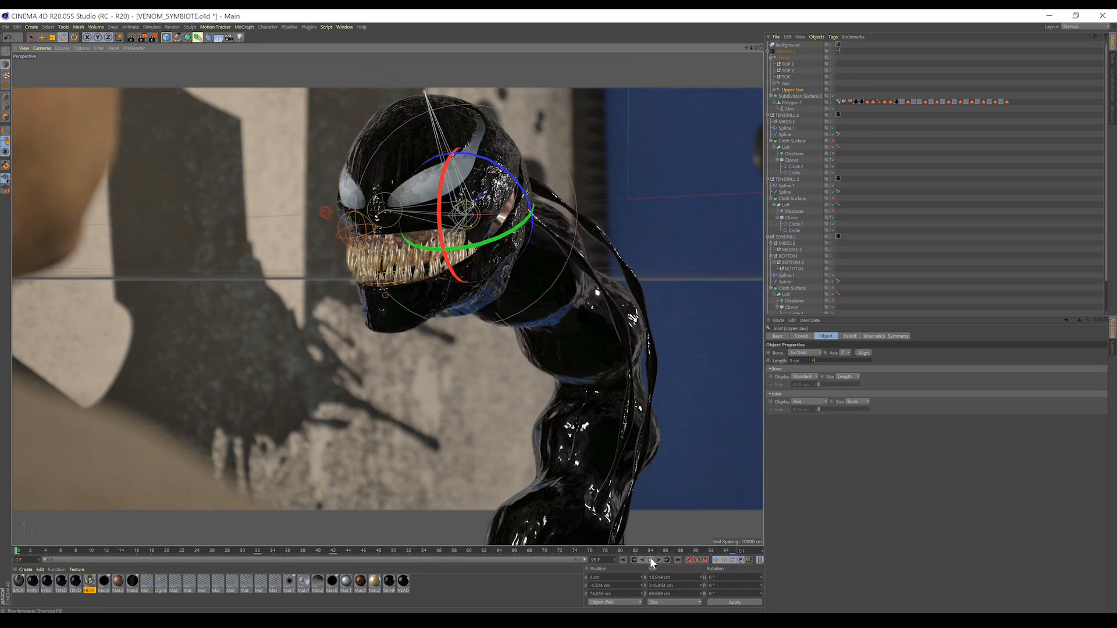
click(651, 559)
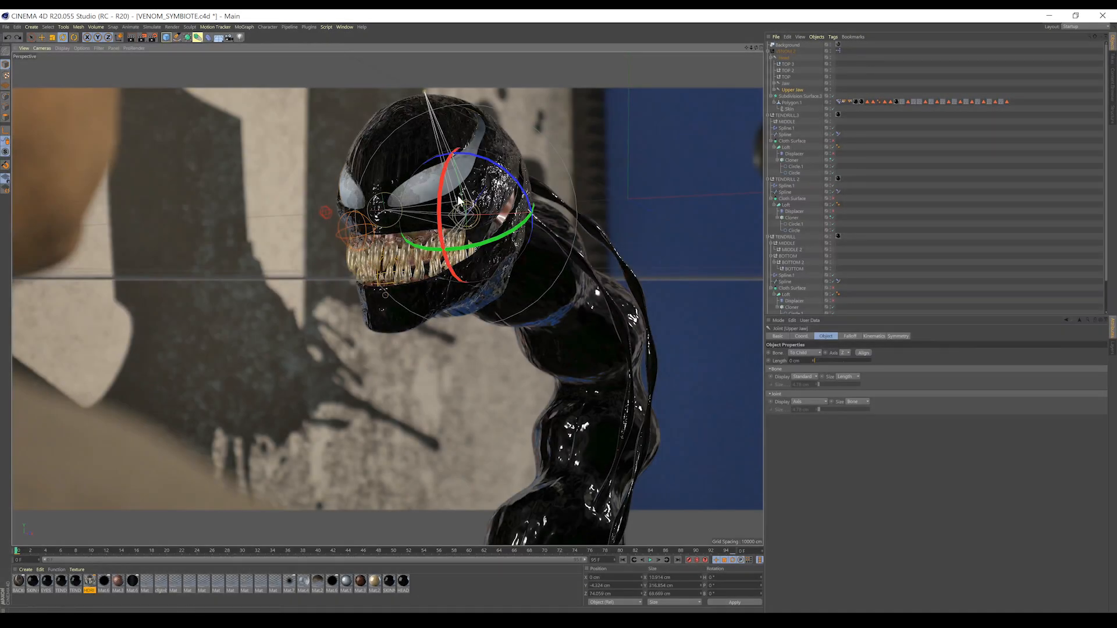
Keyframe the Head joint at frame 41 and, rotated to about H 1.5°, P -11.1°, B -2.2°, at frame 94
click(783, 58)
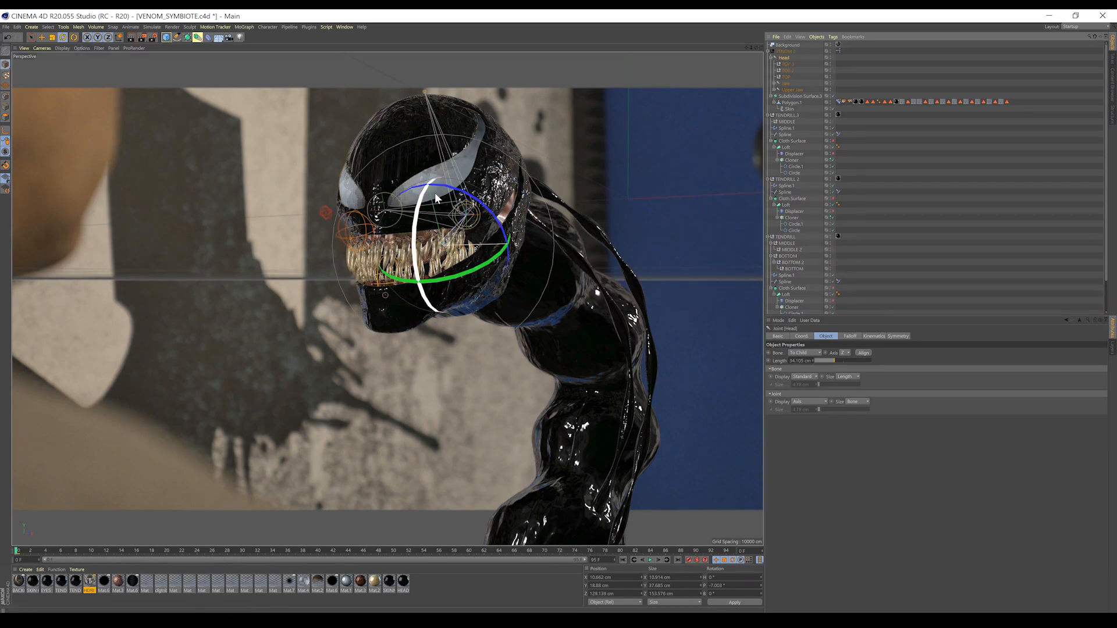
click(324, 552)
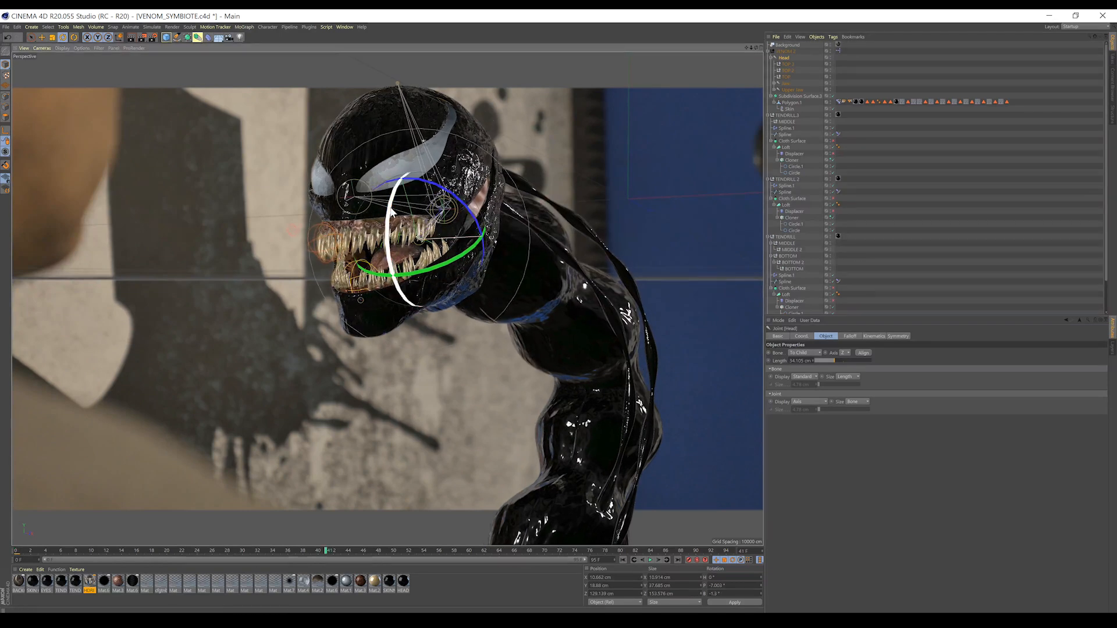
drag(389, 221, 393, 217)
drag(324, 551, 728, 550)
drag(419, 185, 421, 189)
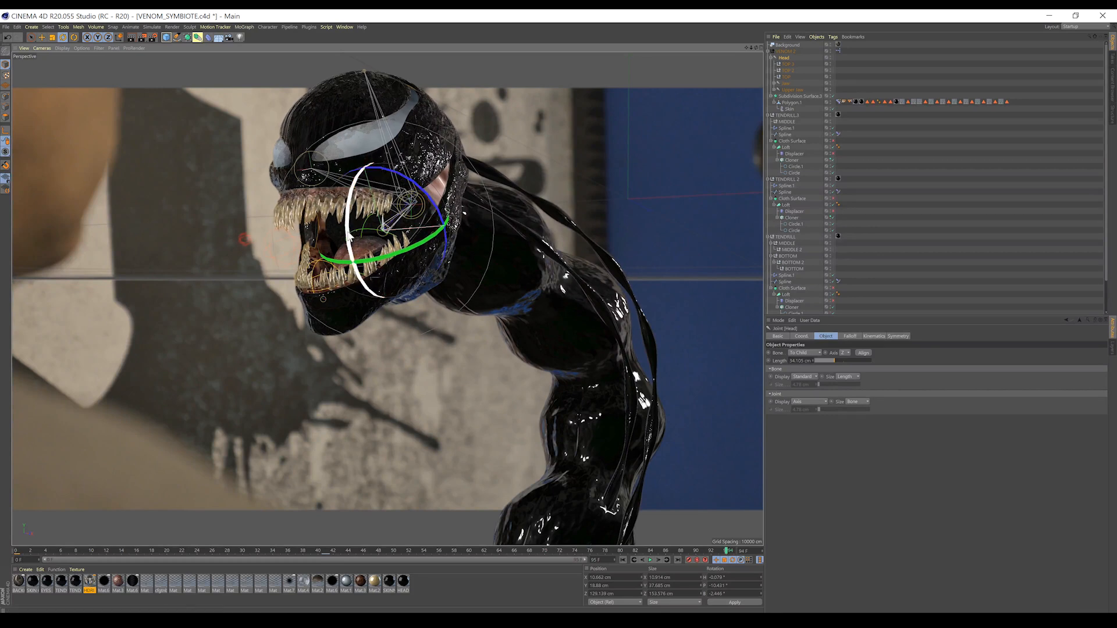
drag(350, 240, 378, 259)
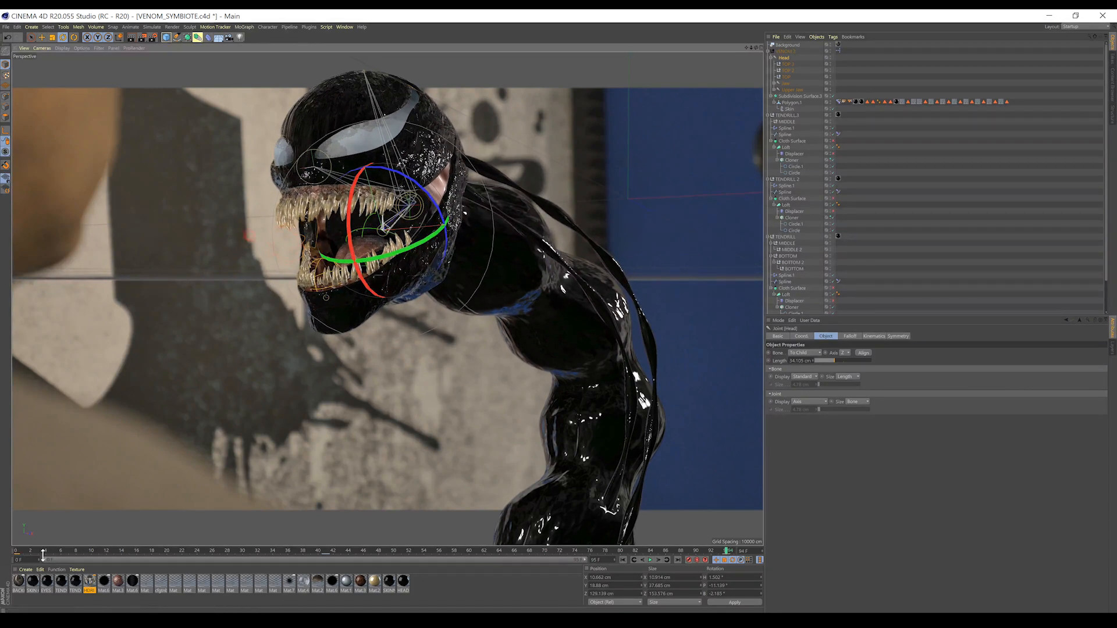
Tilt the Head joint to a pitch of about -5.6° at frame 0 and keyframe it
mouse_move(17, 552)
mouse_down()
mouse_move(518, 541)
mouse_move(572, 529)
mouse_move(16, 541)
mouse_up()
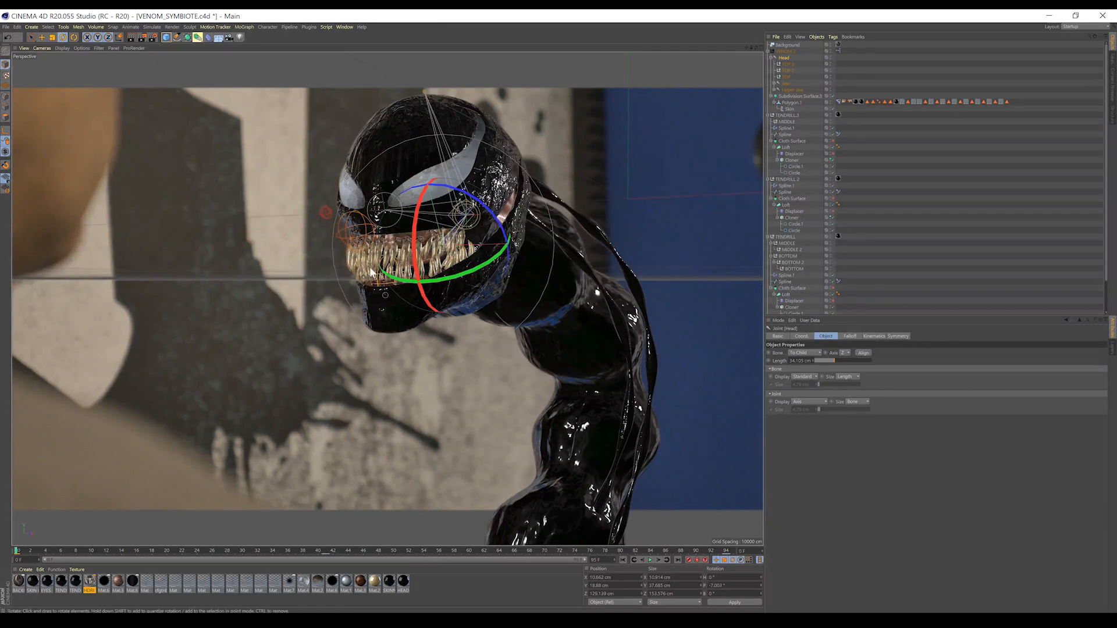
drag(415, 243, 416, 234)
click(689, 561)
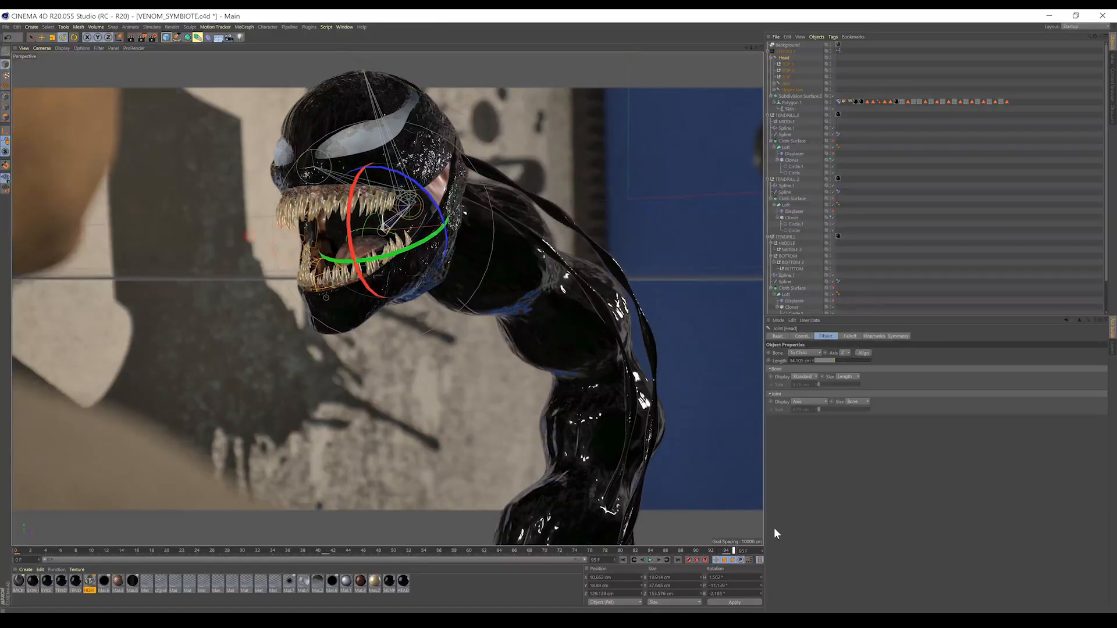
drag(731, 550, 20, 511)
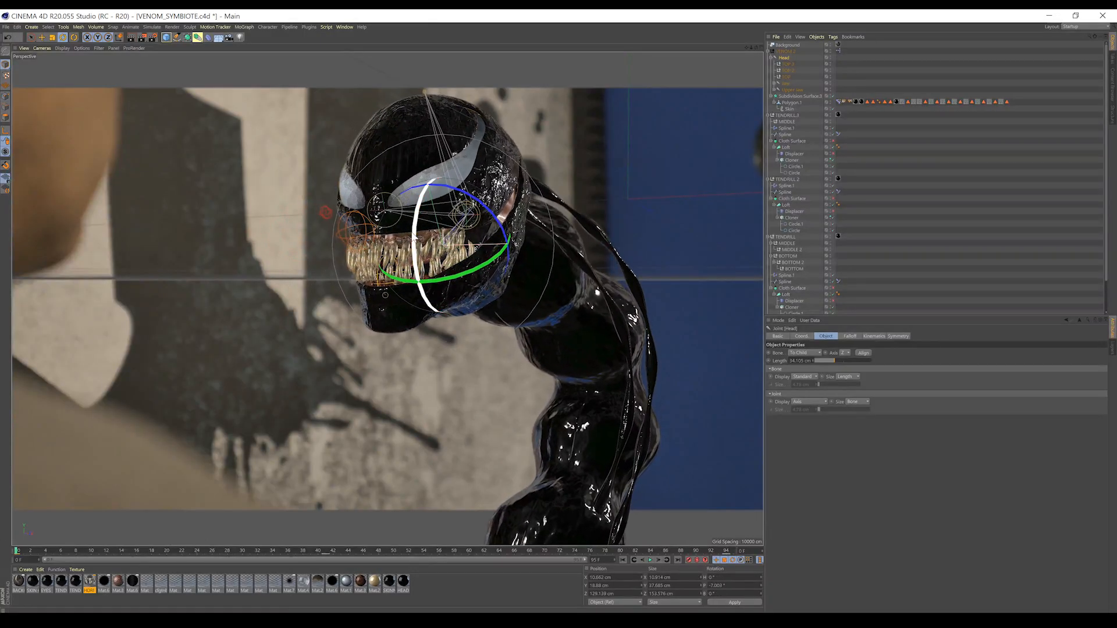
drag(414, 240, 414, 248)
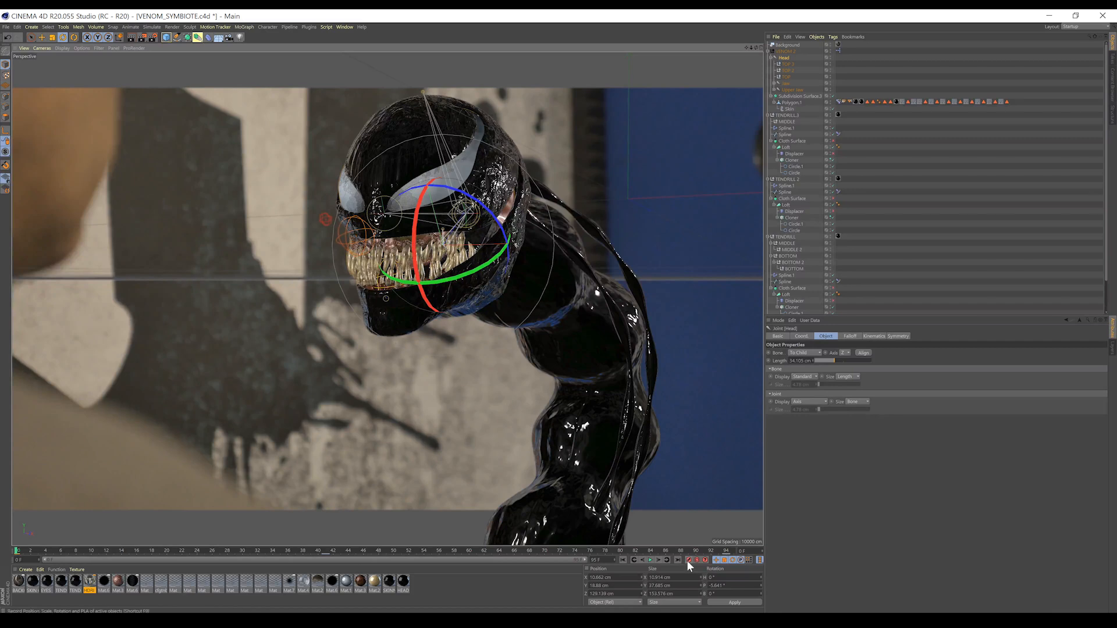
Try turning the Head joint far around its heading axis at frame 62, and undo the rotation
drag(16, 552, 483, 541)
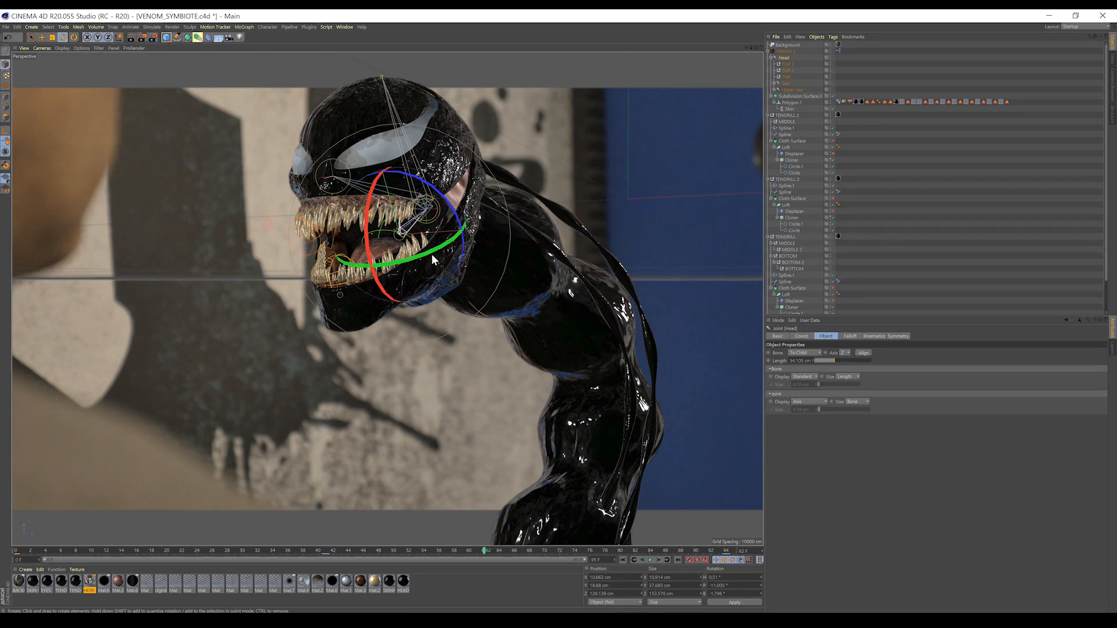
drag(431, 253, 240, 266)
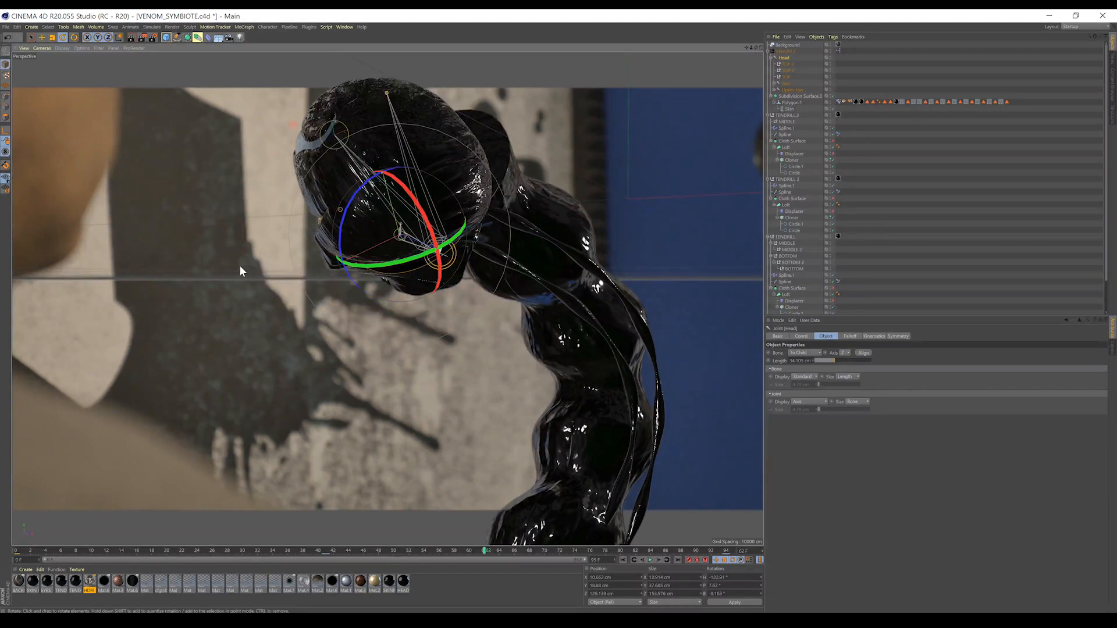
key(ctrl+z)
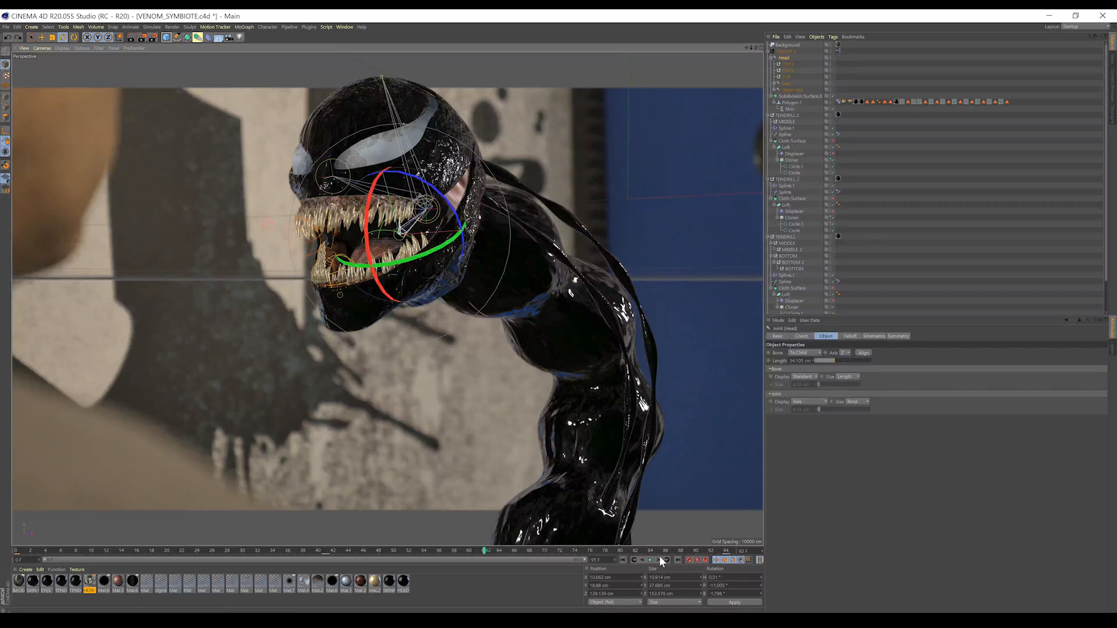
Play the head animation from the first frame, stop it and return to frame 0
click(622, 559)
click(651, 560)
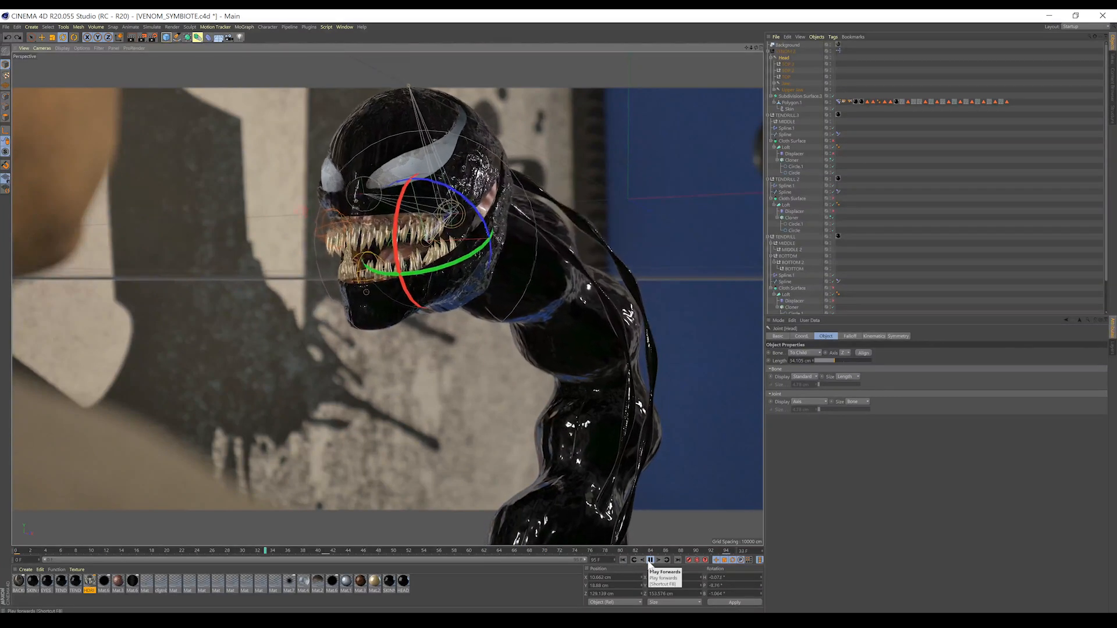
click(650, 560)
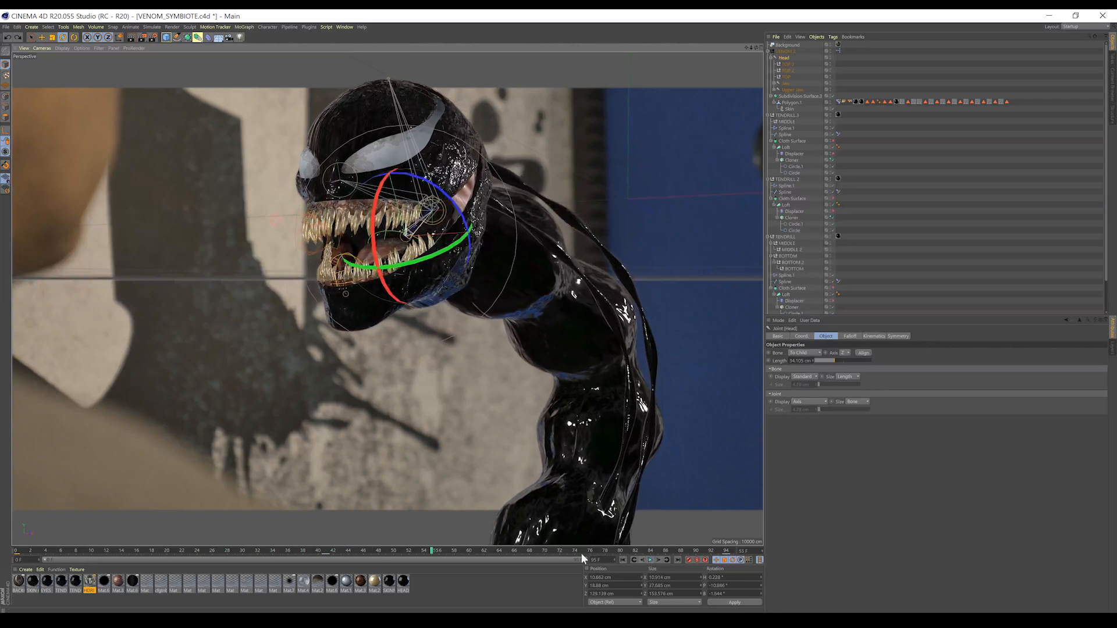
click(623, 560)
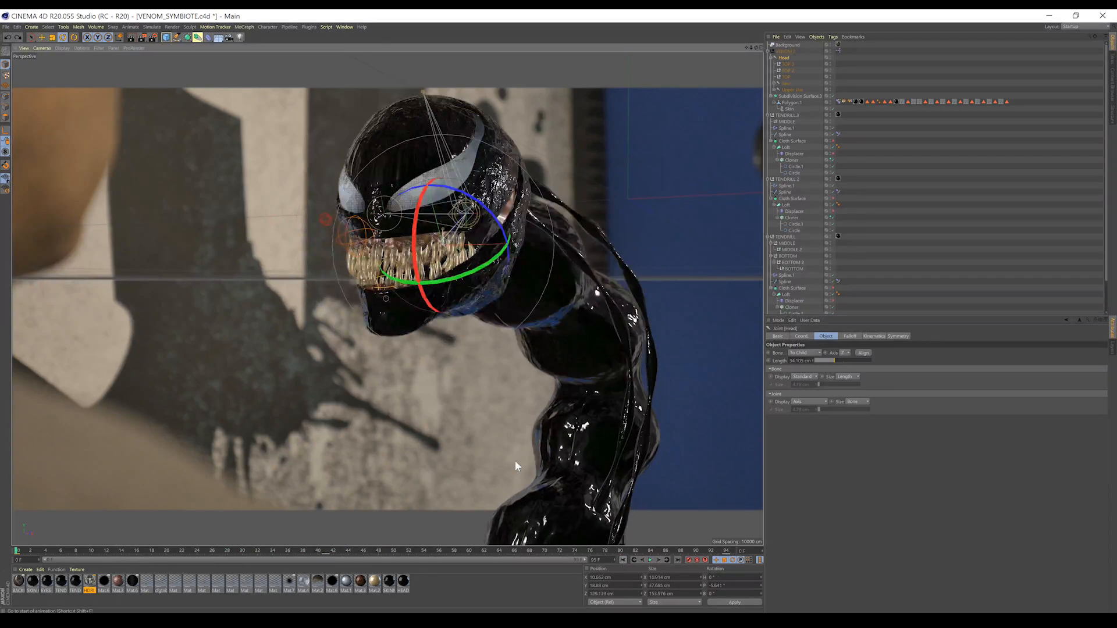
Activate the Move tool and select the VENOM 2 null to show its User Data controls
click(789, 51)
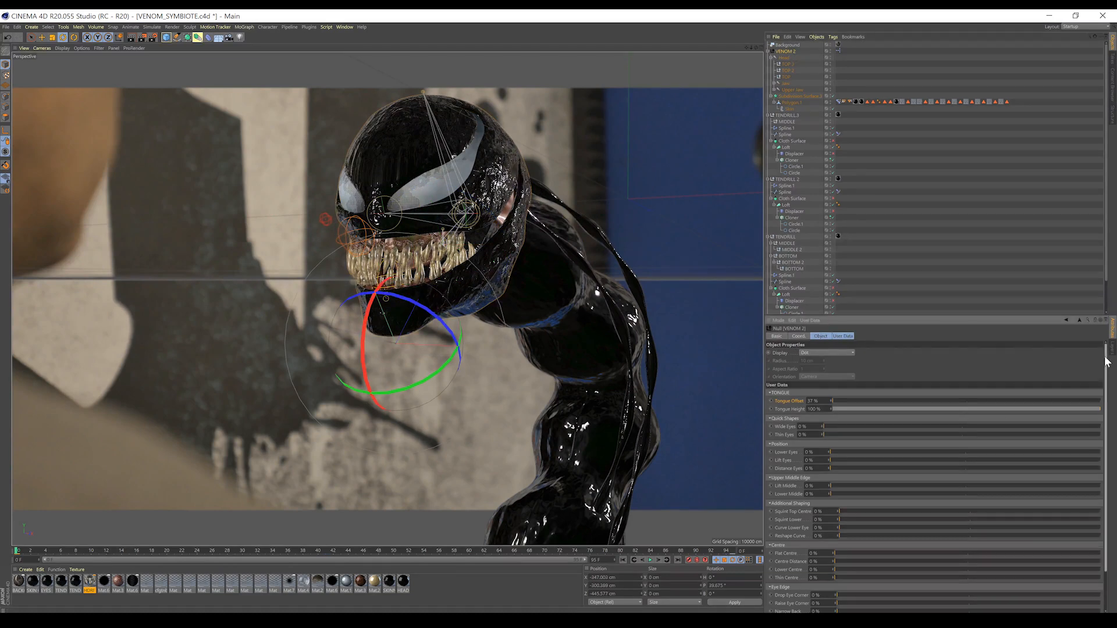
drag(1107, 362, 1109, 398)
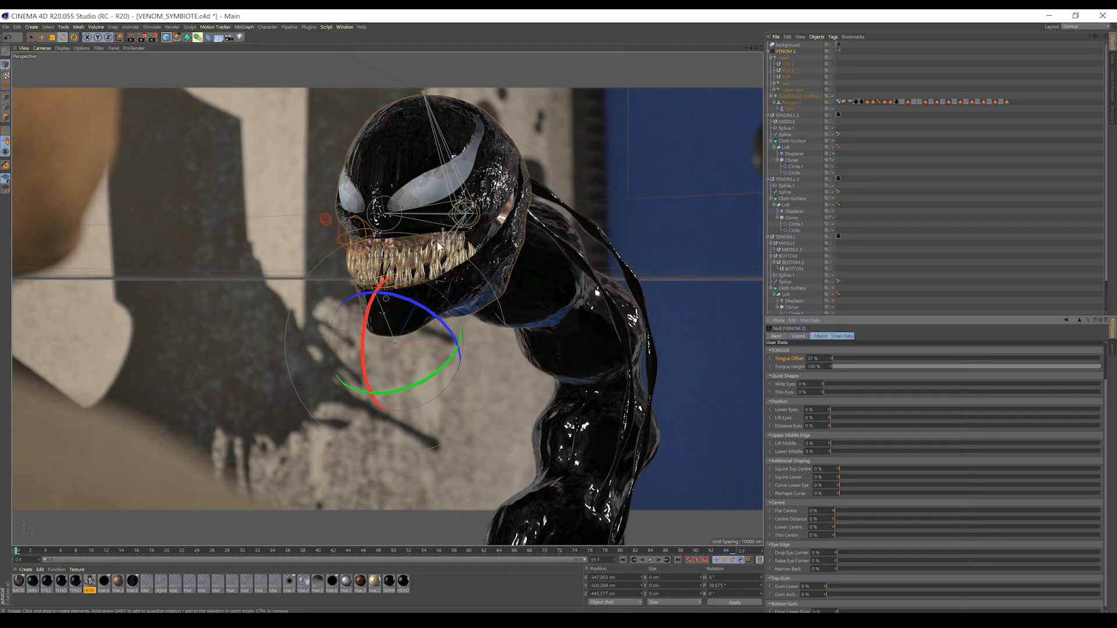
click(42, 37)
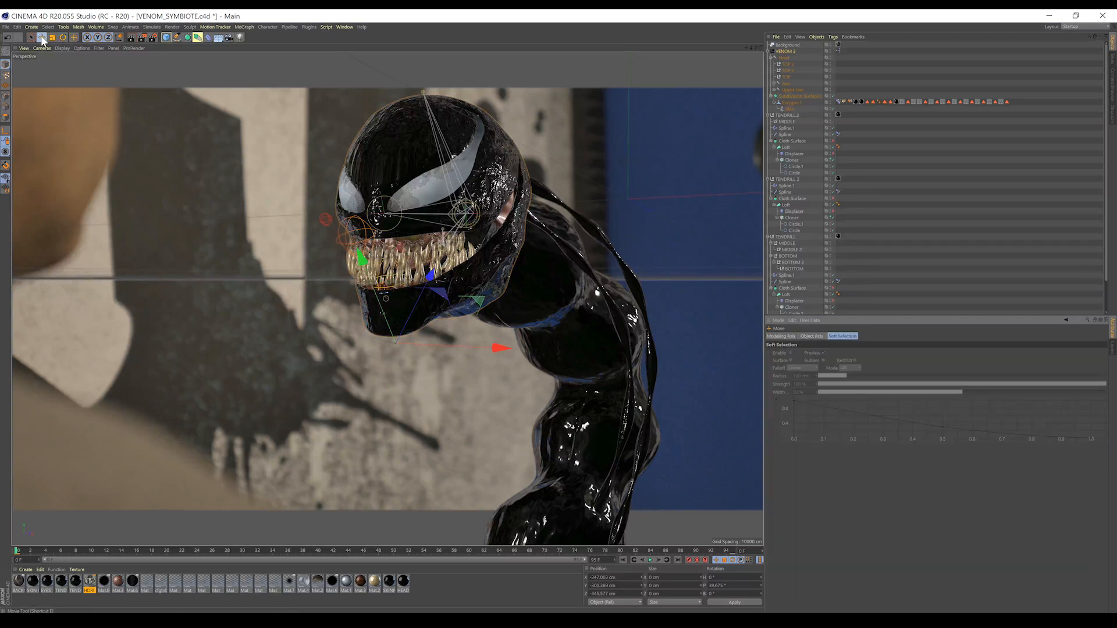
click(785, 52)
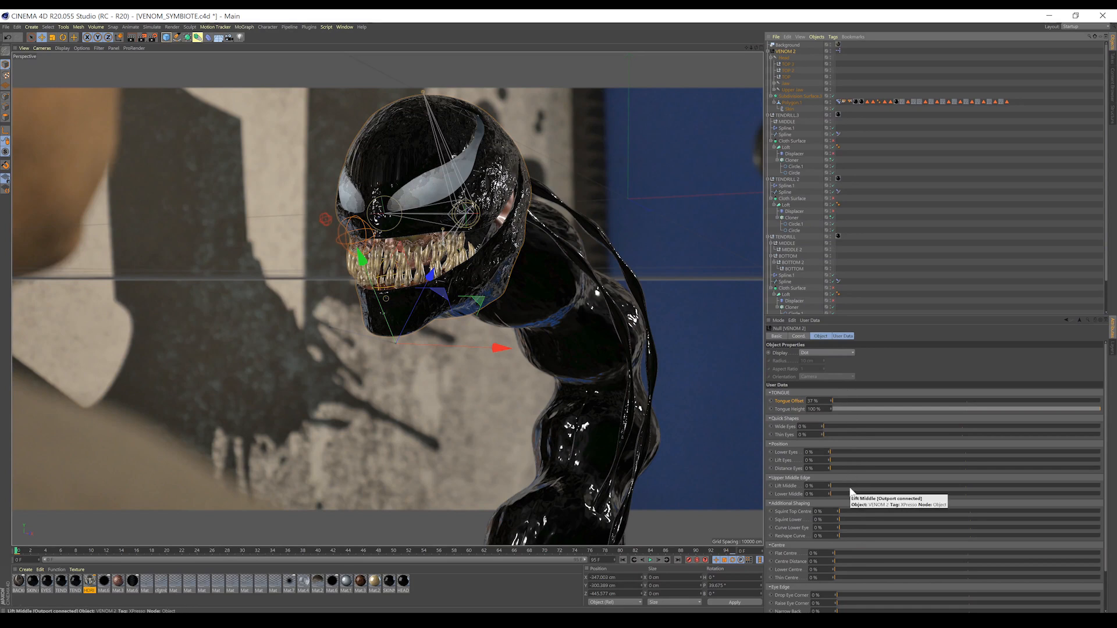
scroll(1107, 411, down, 2)
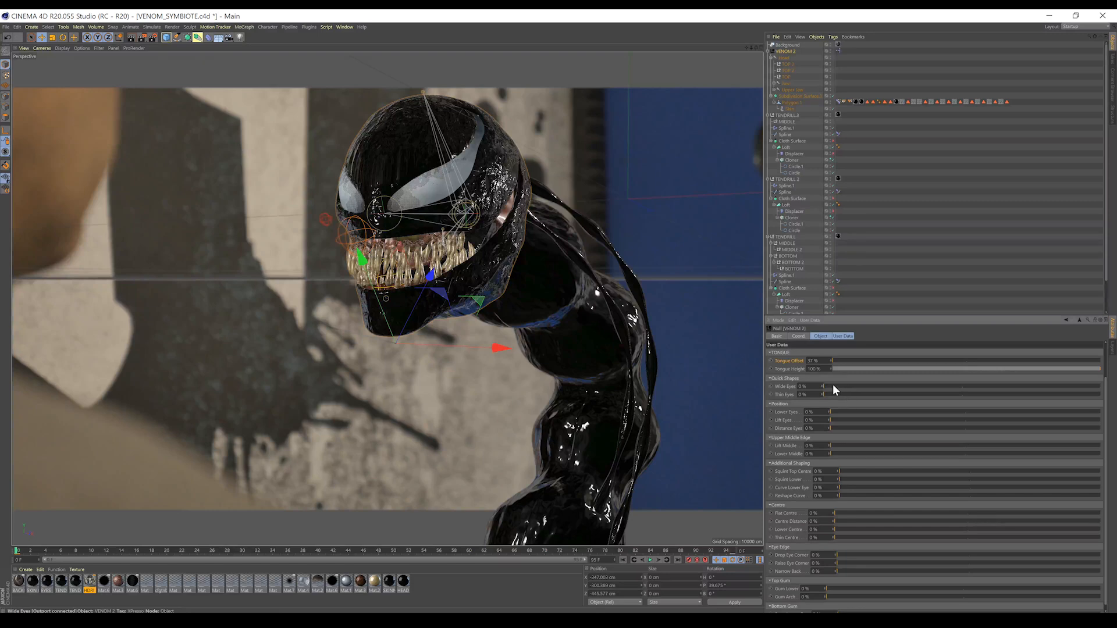
Try out the Wide Eyes and Thin Eyes settings of VENOM 2 and look through the remaining facial controls
mouse_move(833, 386)
mouse_down()
mouse_move(1071, 384)
mouse_move(826, 387)
mouse_up()
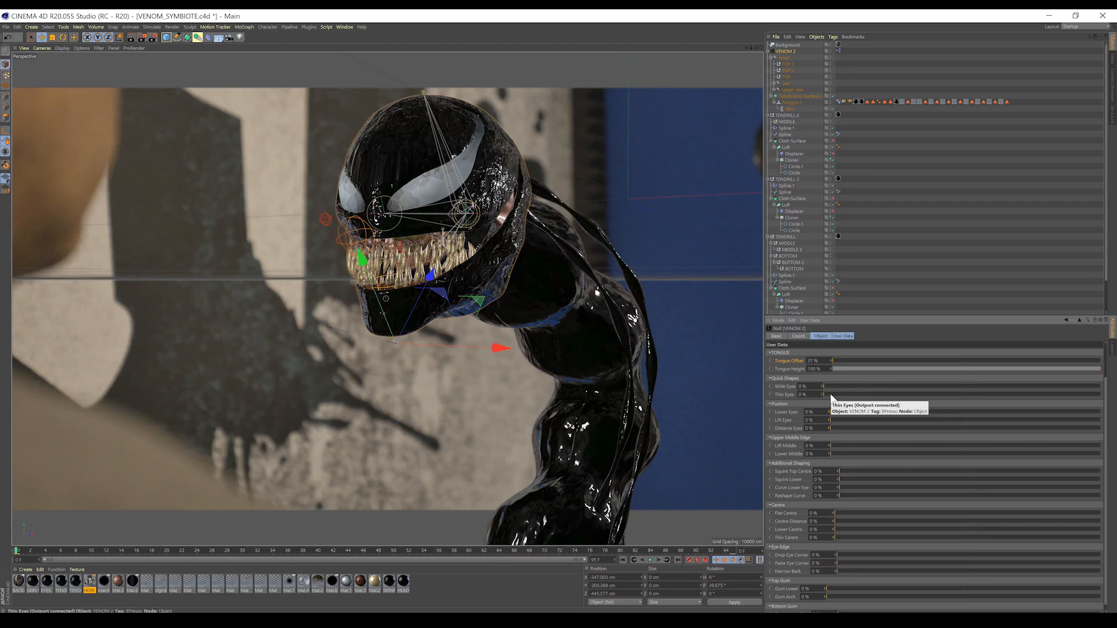
drag(830, 393, 963, 383)
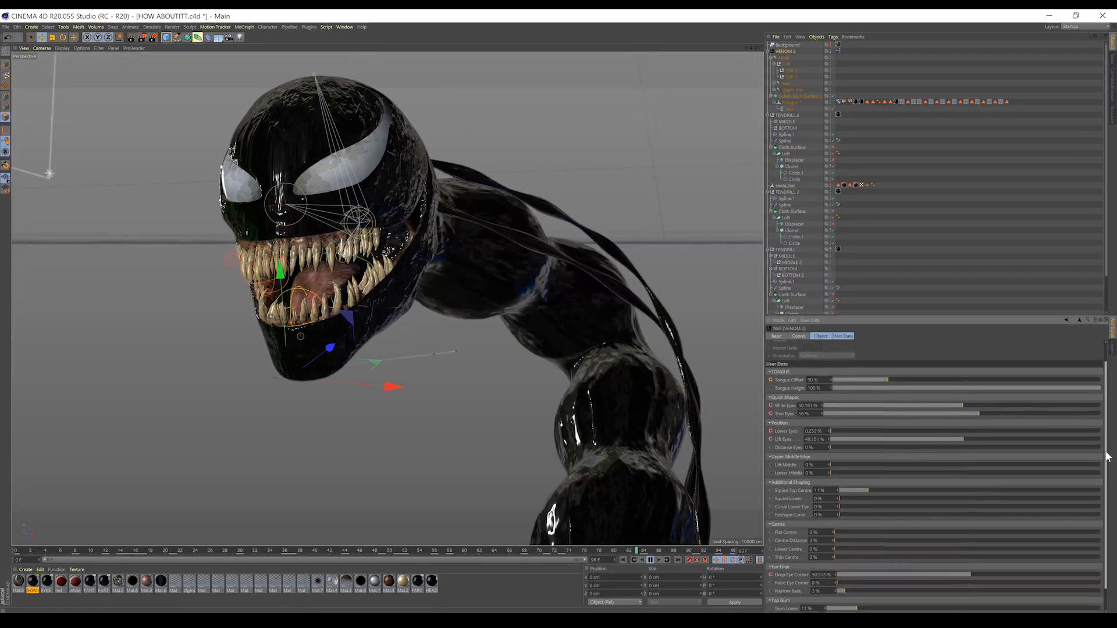
drag(1104, 472, 1104, 484)
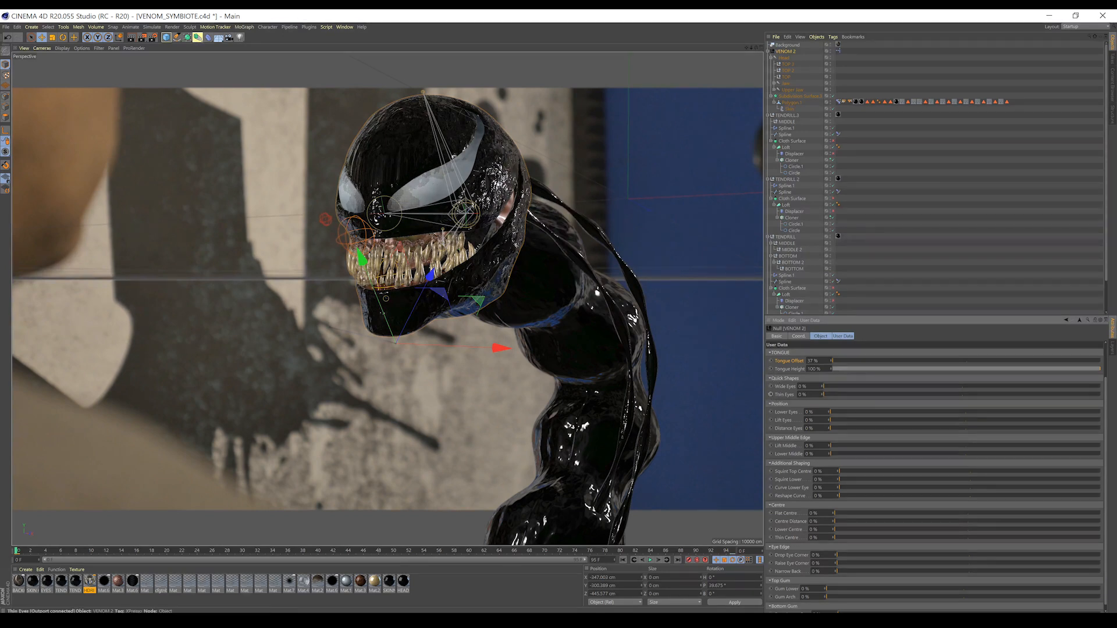
Keyframe Thin Eyes of VENOM 2 at 100% at frame 0 and at 0% at frame 95
drag(840, 394, 1102, 394)
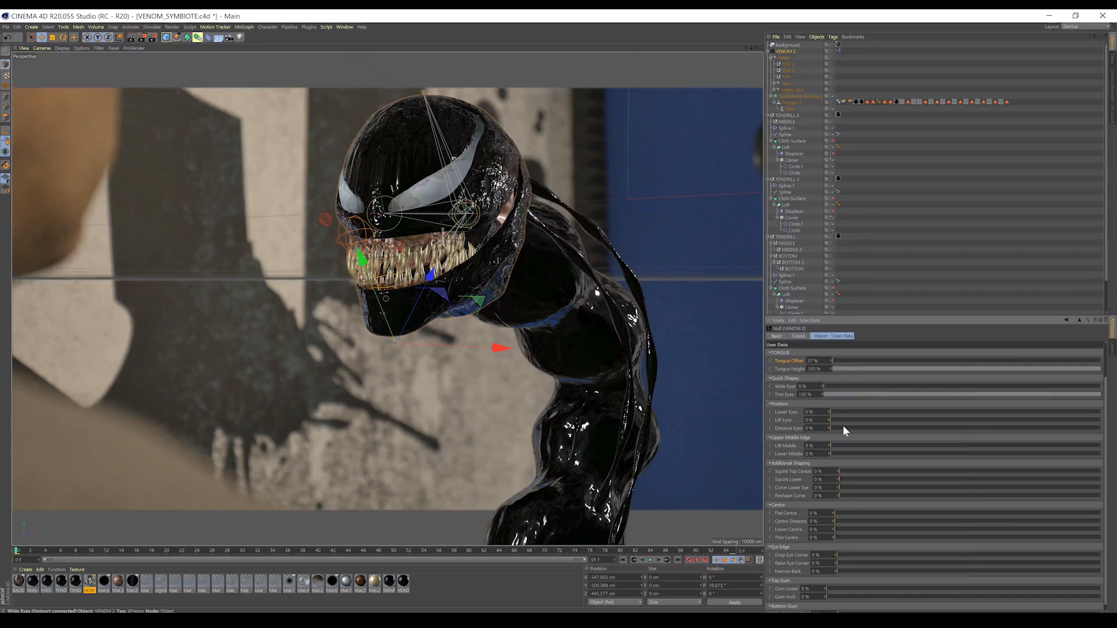
click(733, 551)
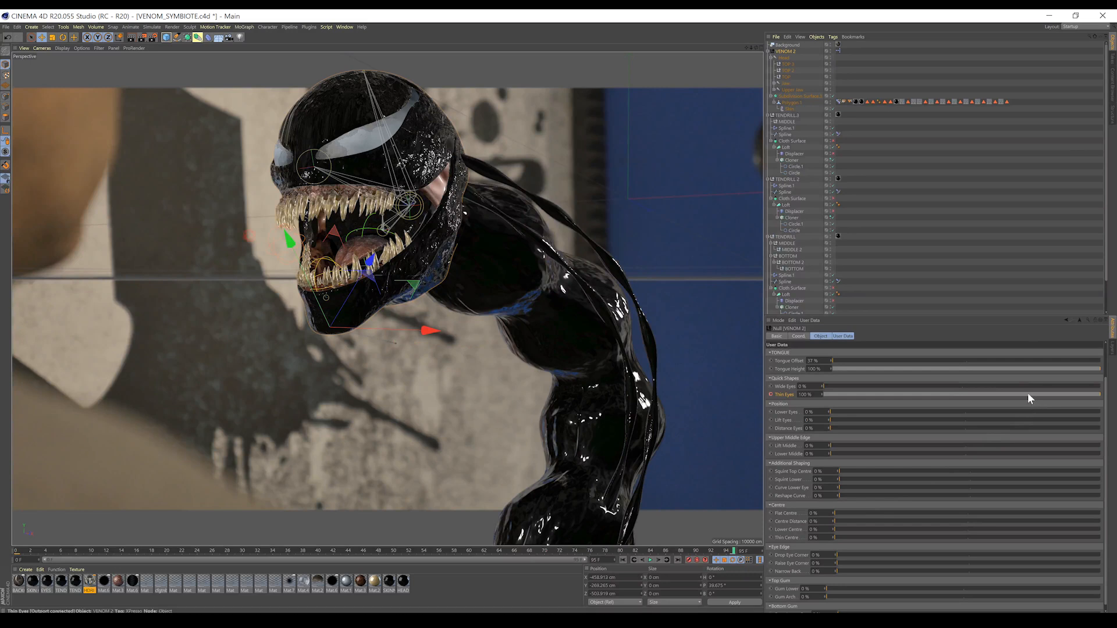
drag(1028, 393, 783, 403)
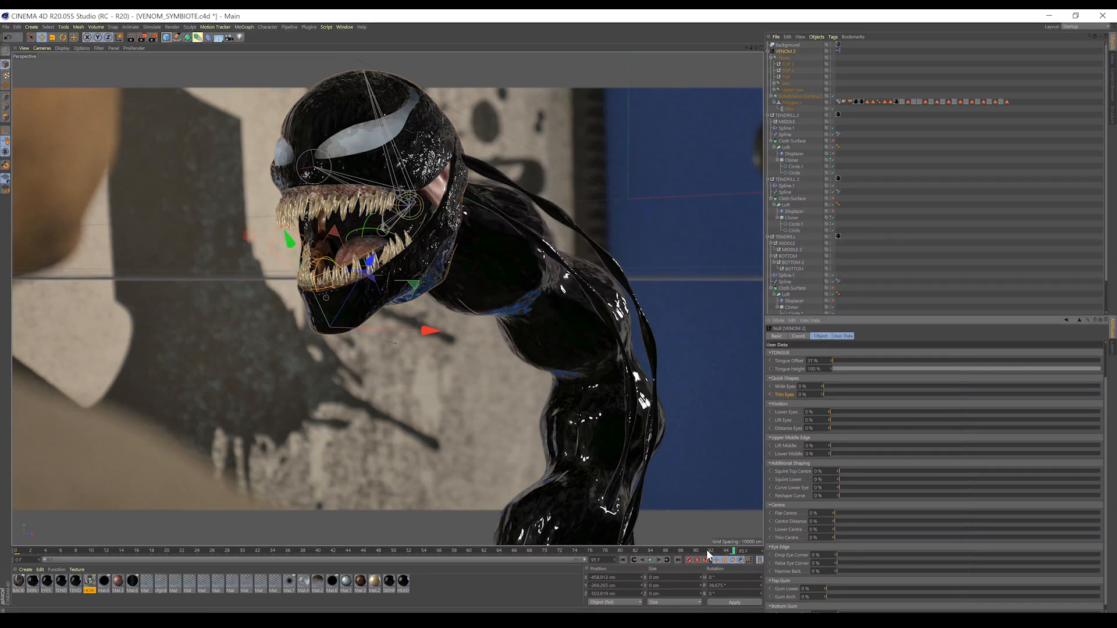
Keyframe Wide Eyes at 0% at frame 0 and at 100% at frame 95, and play the animation
click(623, 560)
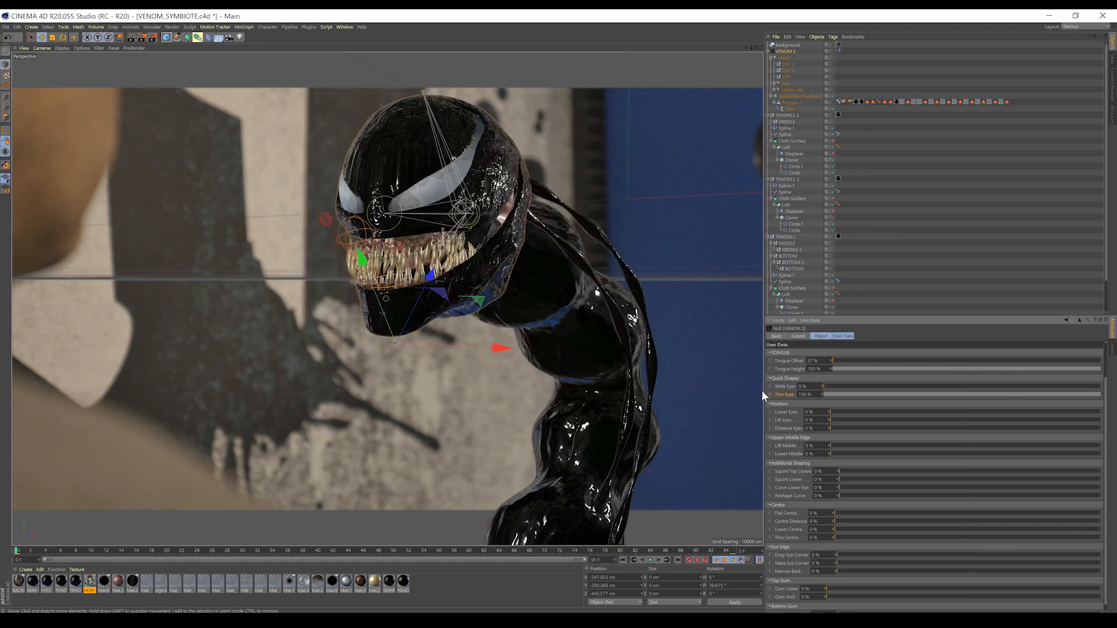
click(733, 552)
drag(847, 386, 1101, 386)
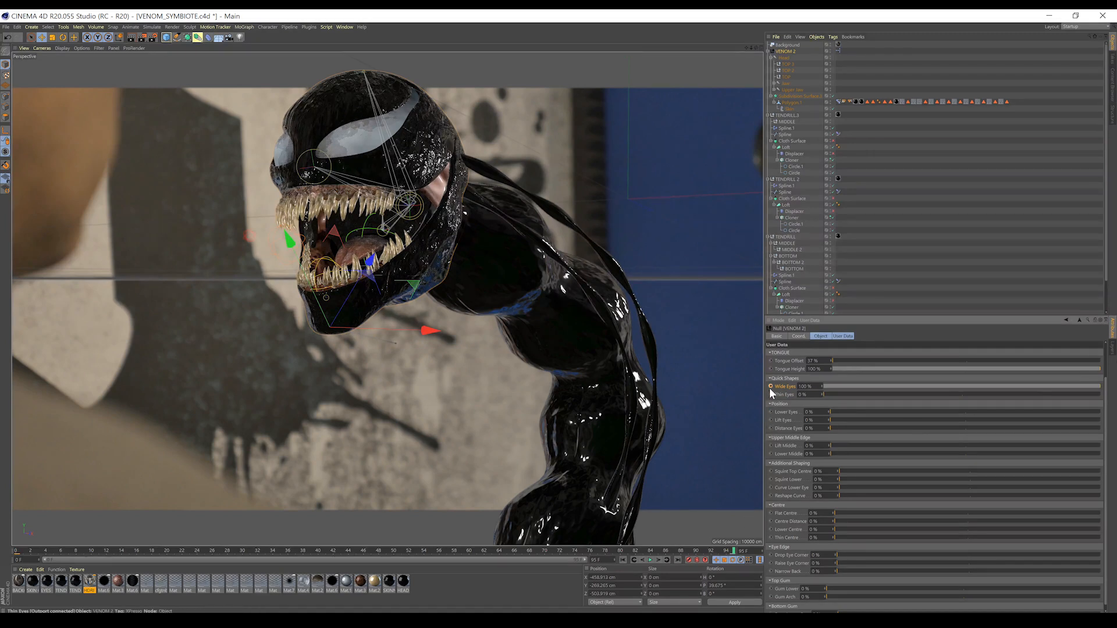
click(624, 560)
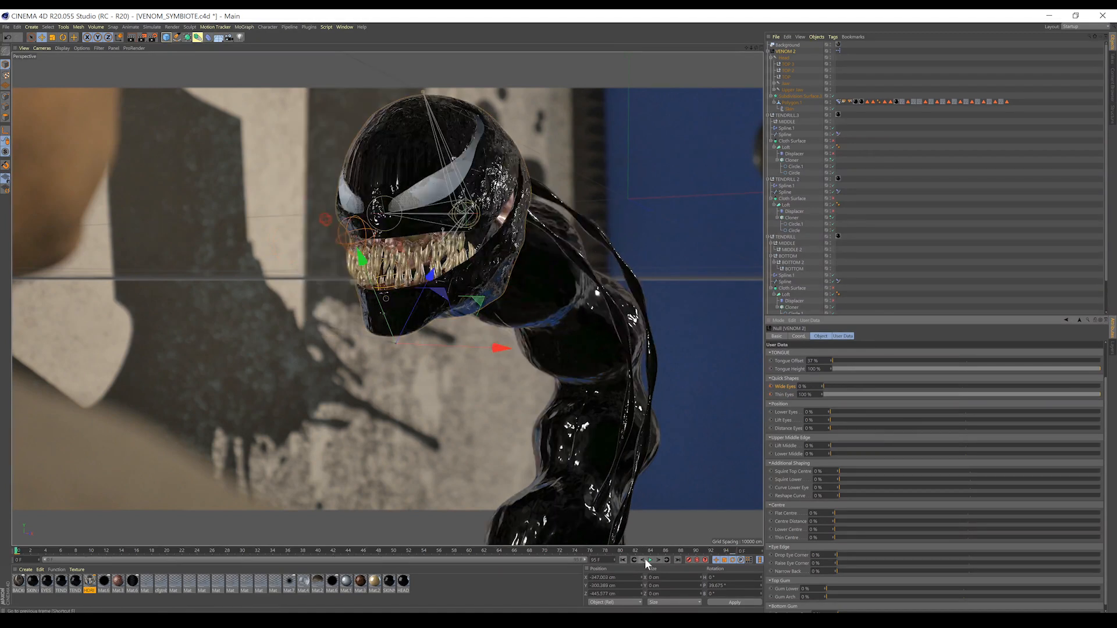
click(650, 560)
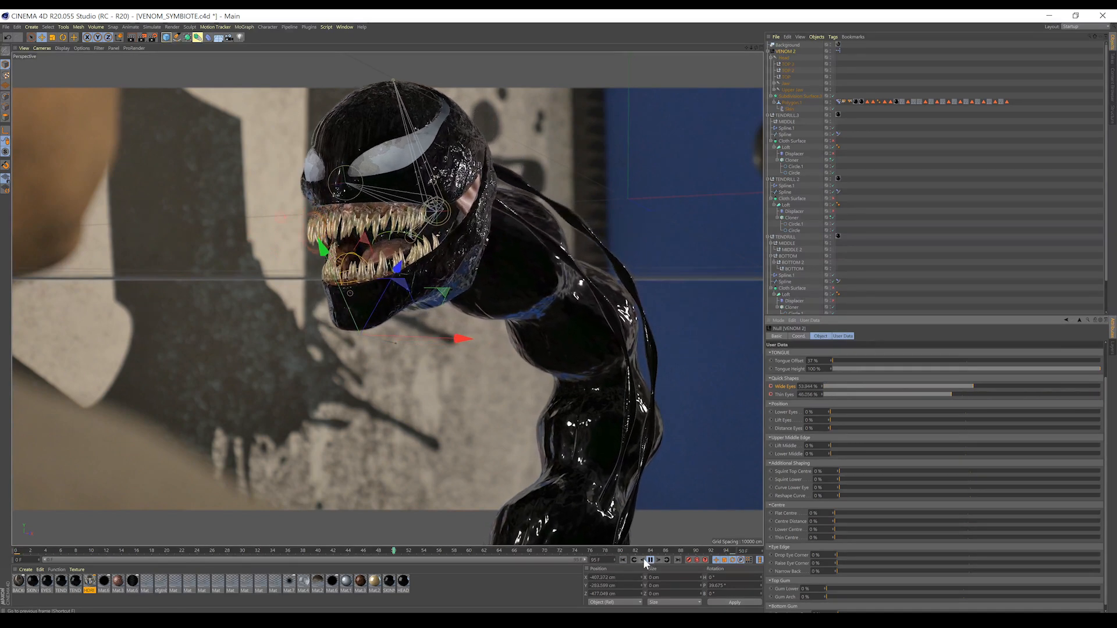
click(651, 560)
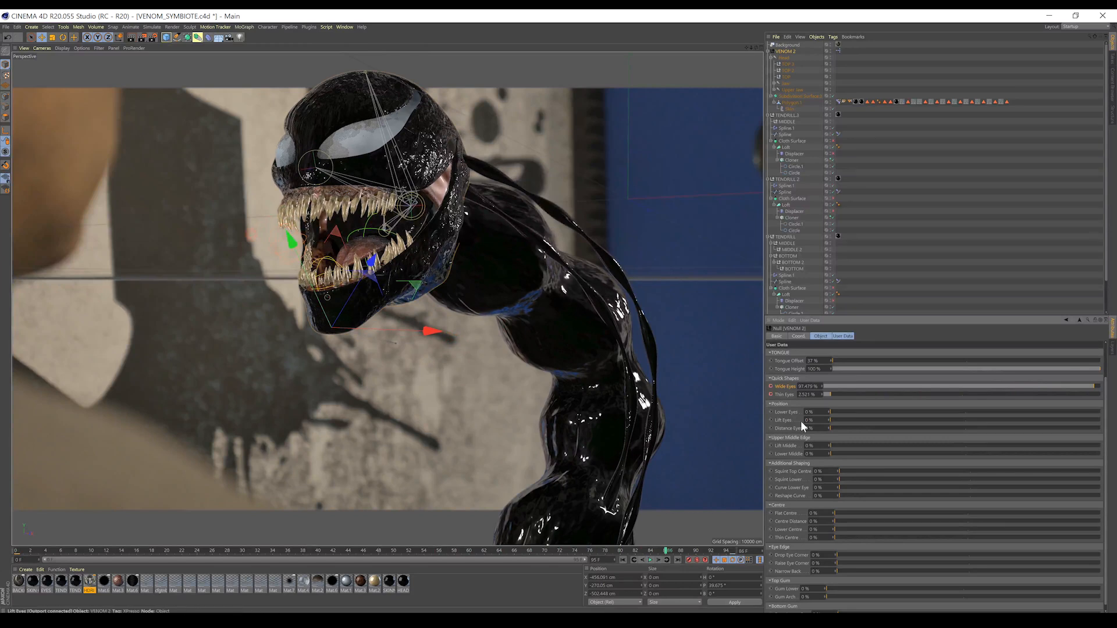
Keyframe a higher Tongue Offset at frame 82, set Tongue Height to 22%, and play the animation
drag(663, 551, 635, 552)
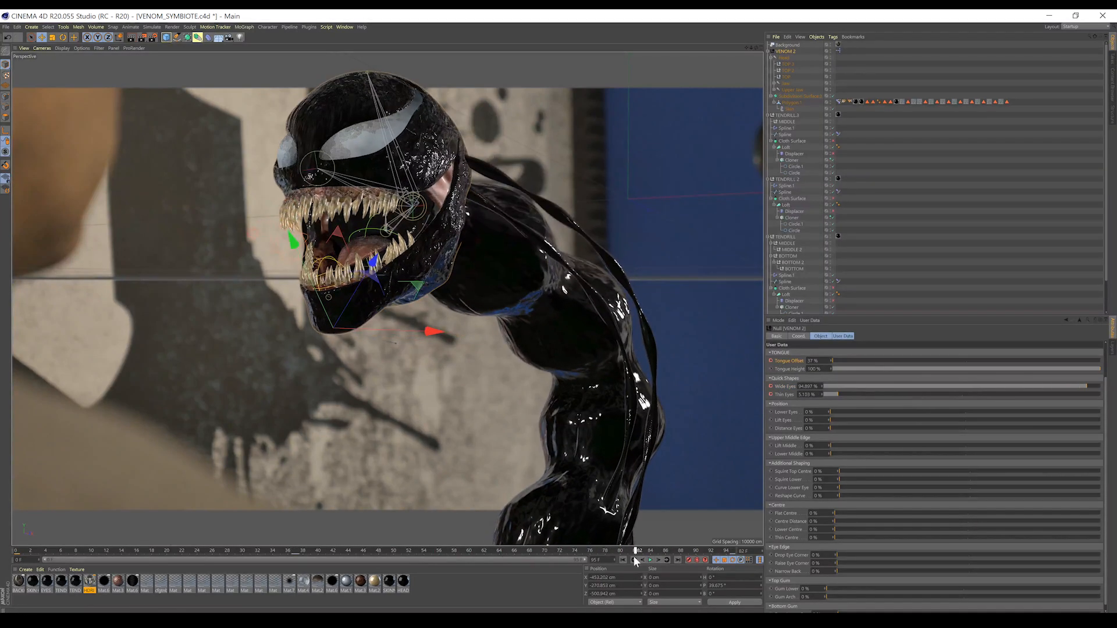
drag(877, 361, 995, 361)
drag(1092, 369, 893, 369)
click(650, 561)
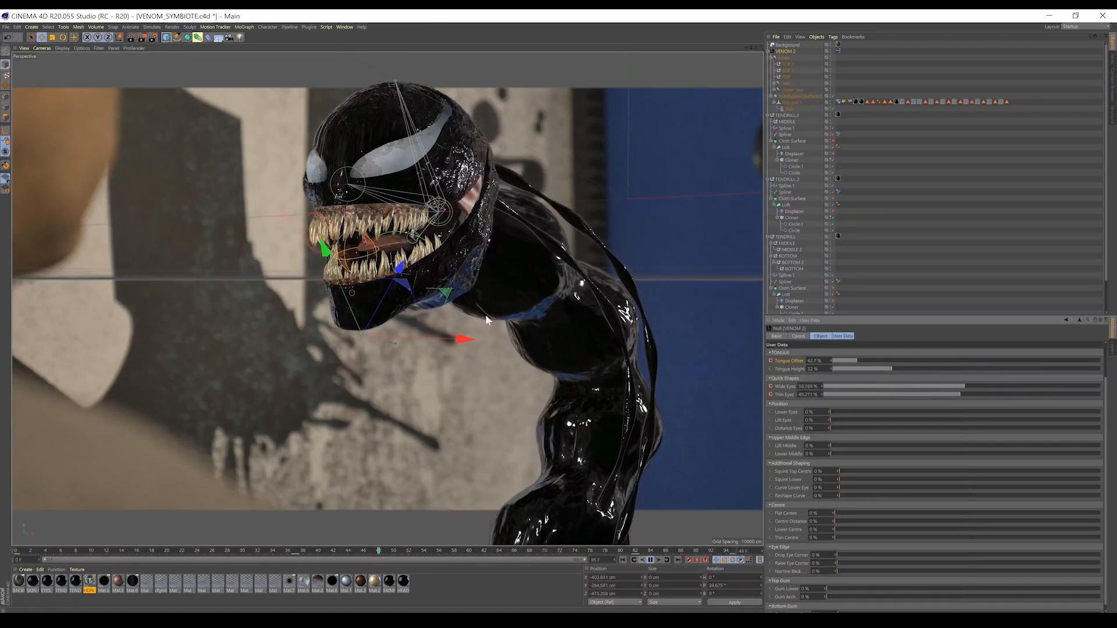
Stop the playback and enable the Displacer and Cloth Surface objects of the three tendrils
click(650, 560)
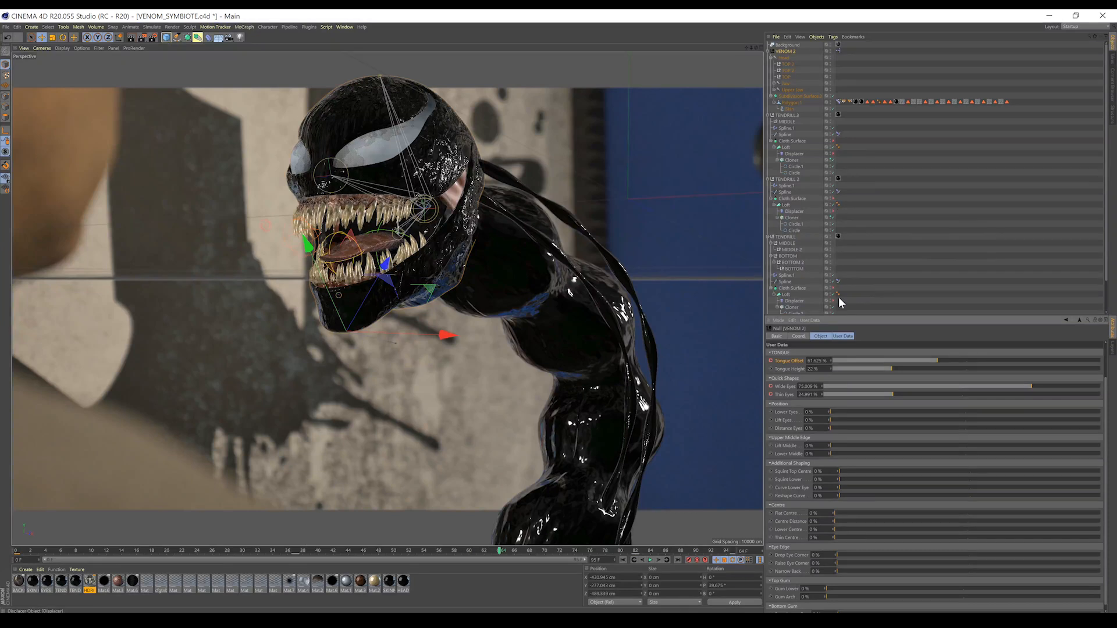
click(832, 211)
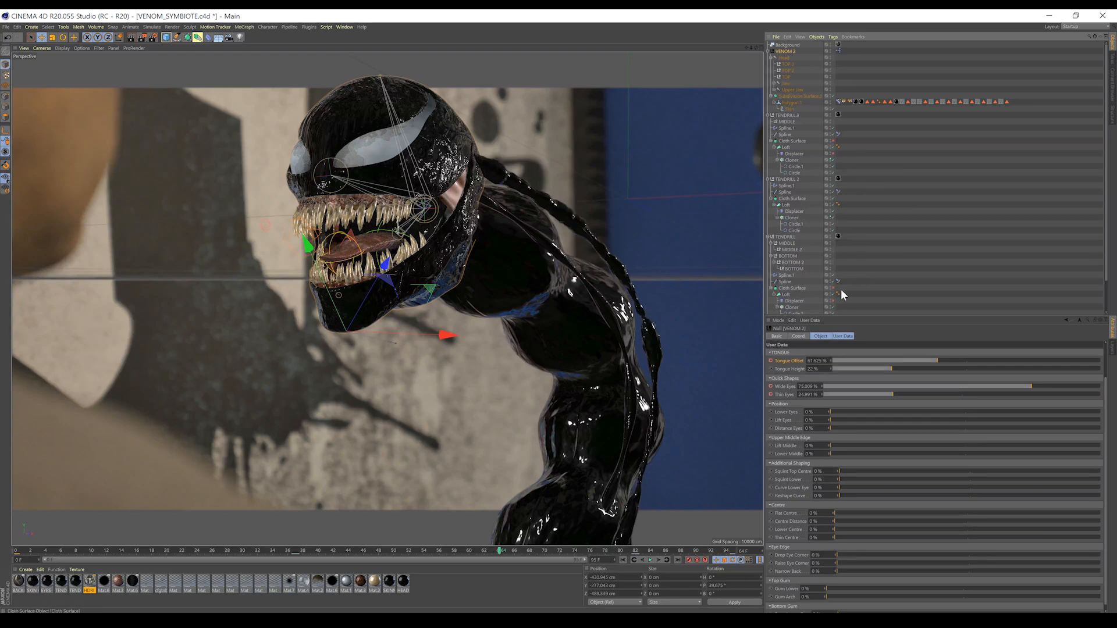
click(833, 302)
click(833, 289)
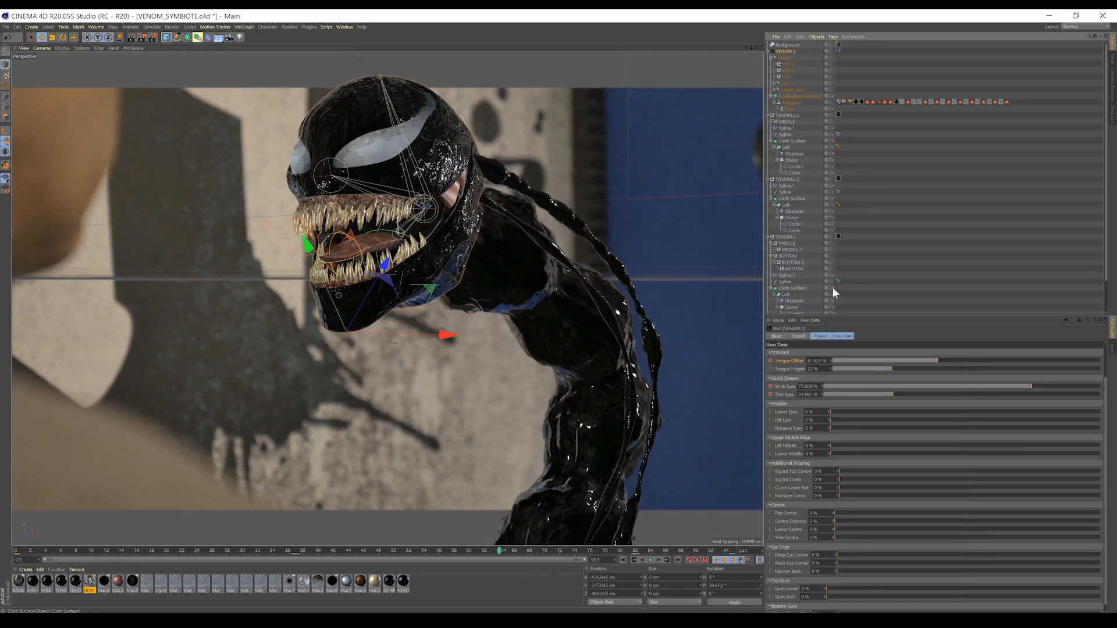
click(834, 141)
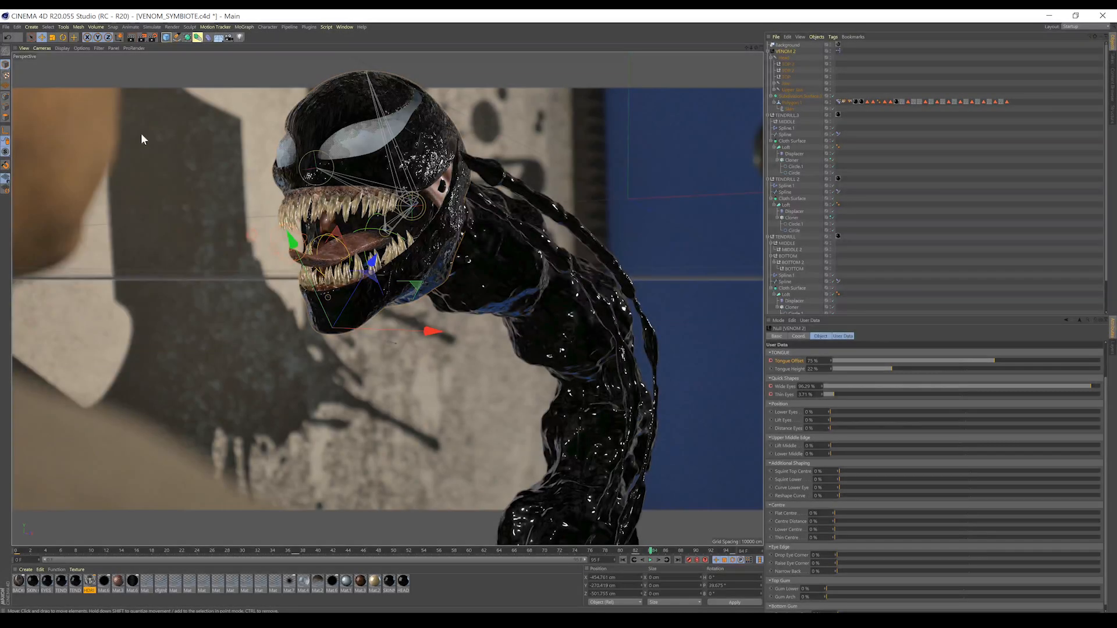
Open the render settings and examine the Output page and the Physical renderer options
click(153, 37)
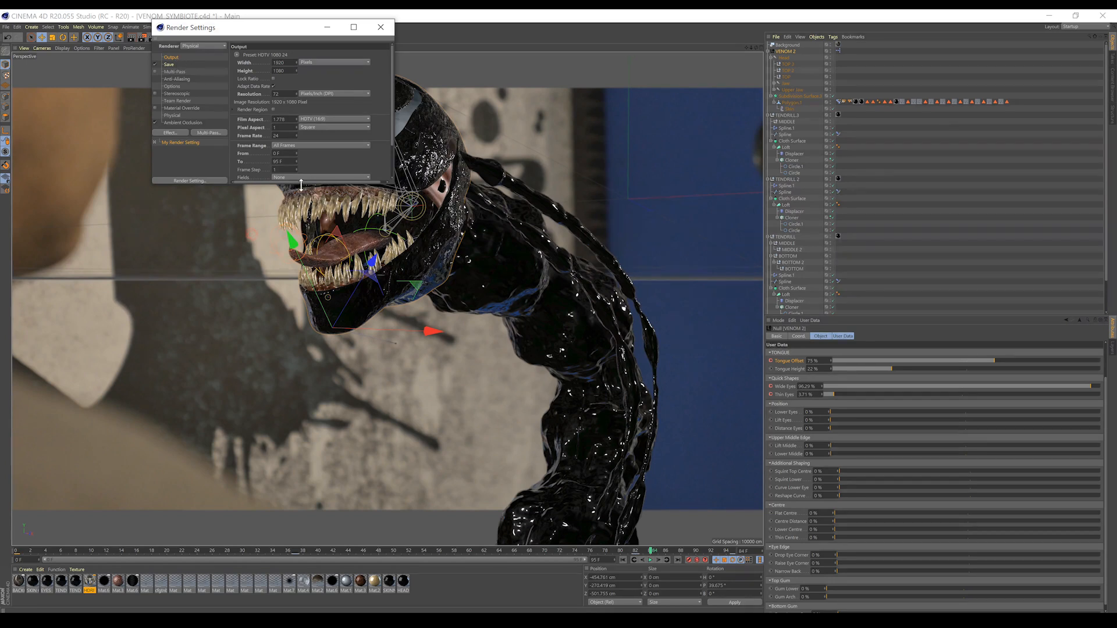
drag(300, 185, 320, 261)
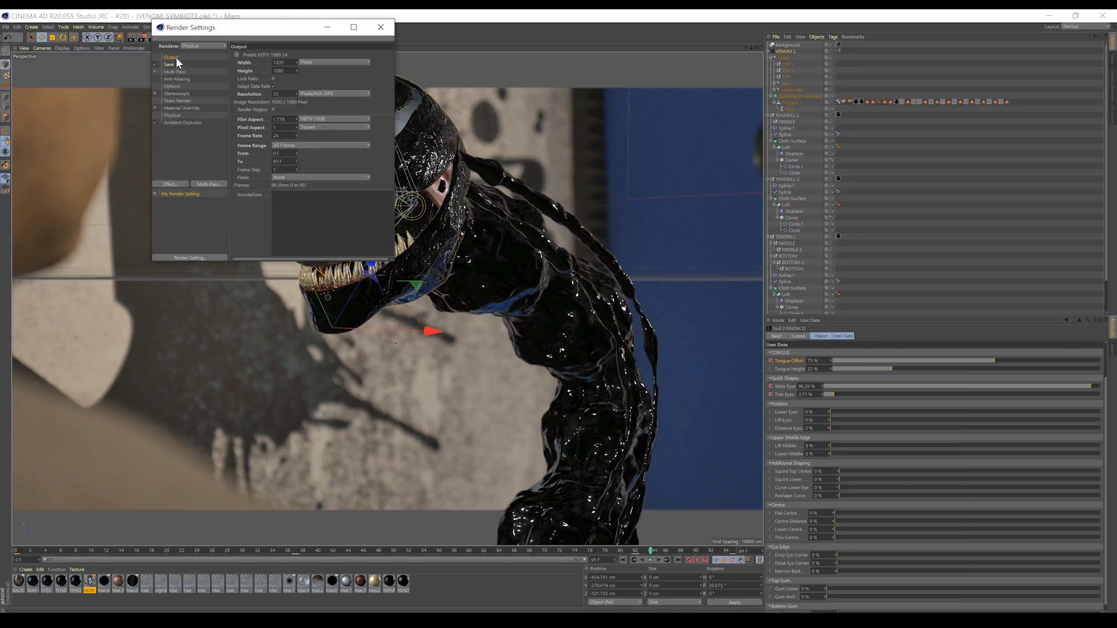
click(172, 115)
click(321, 72)
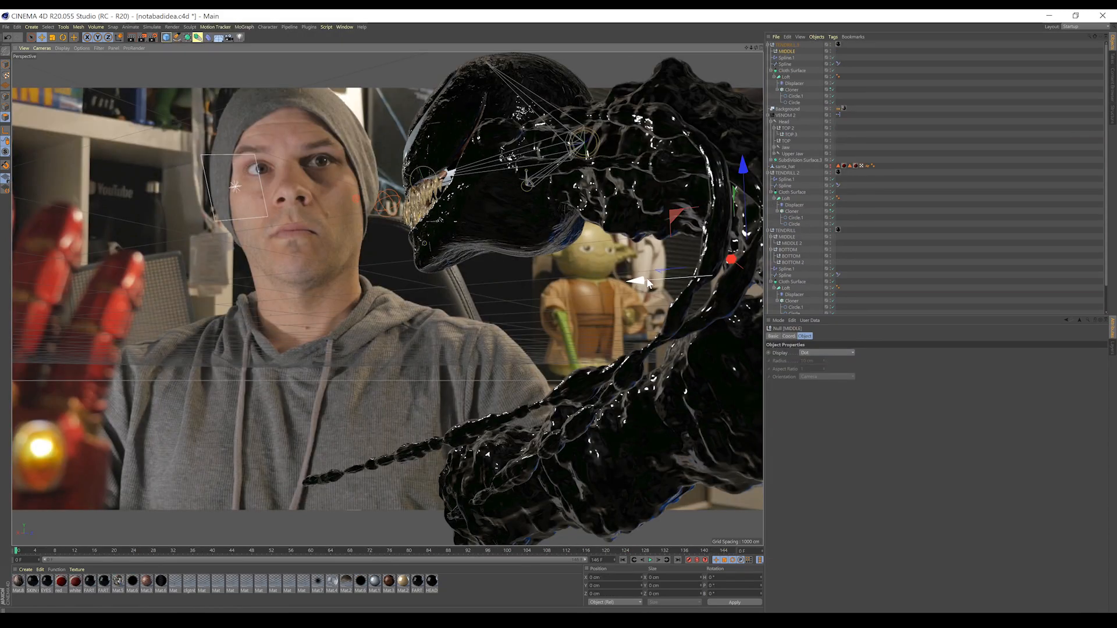
In notabadidea.c4d, move the first tendril's MIDDLE null sideways about 5.7 cm and lower the last tendril's BOTTOM null slightly
drag(653, 283, 641, 283)
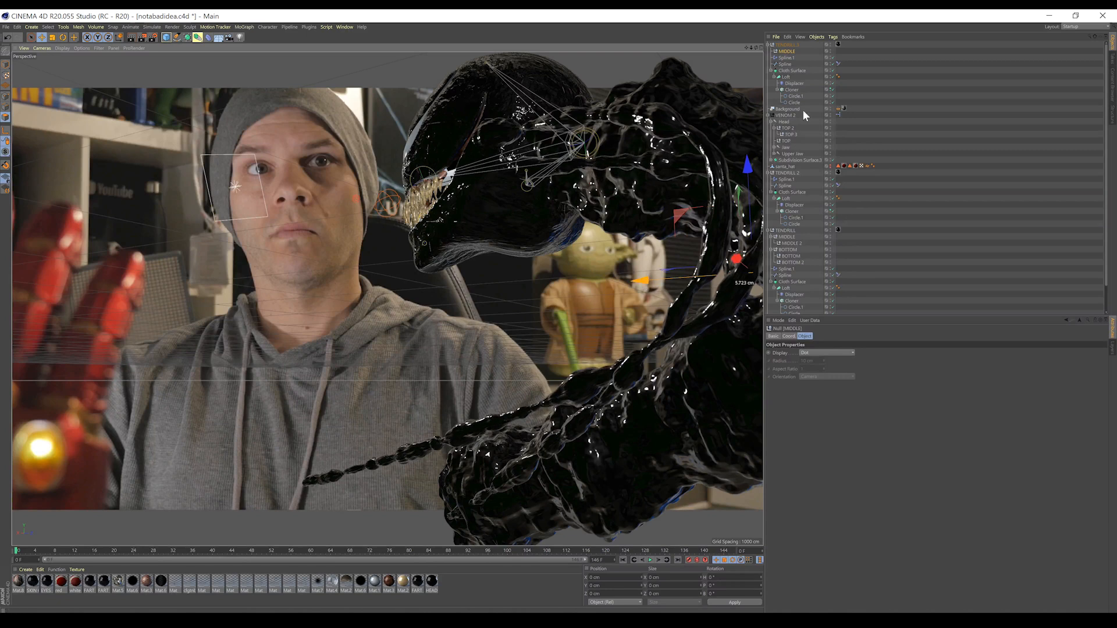
click(788, 250)
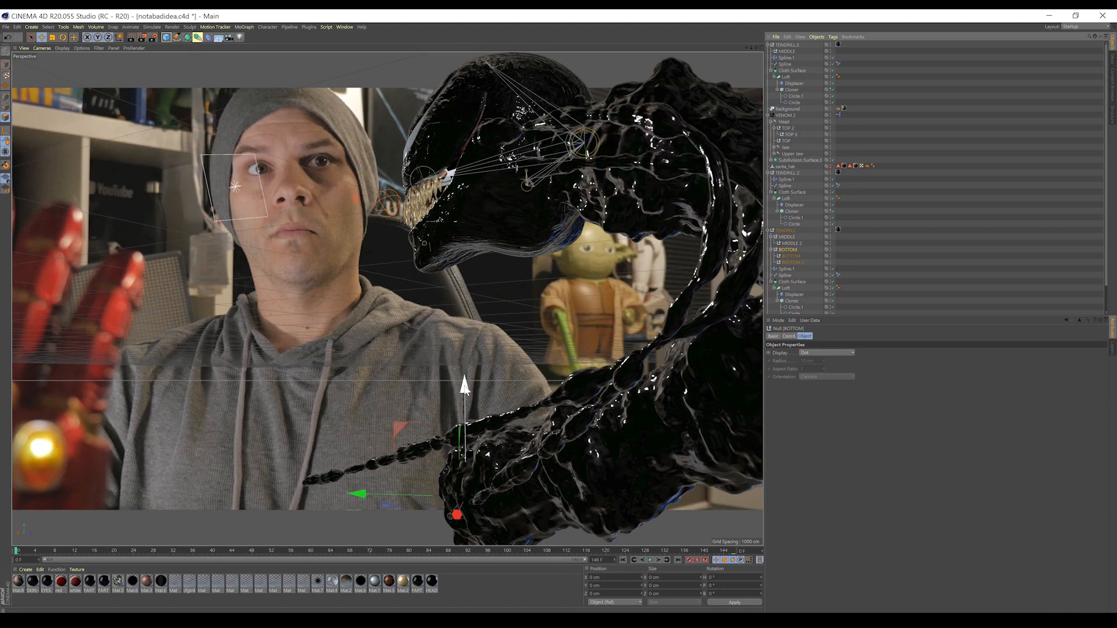
drag(464, 409, 479, 457)
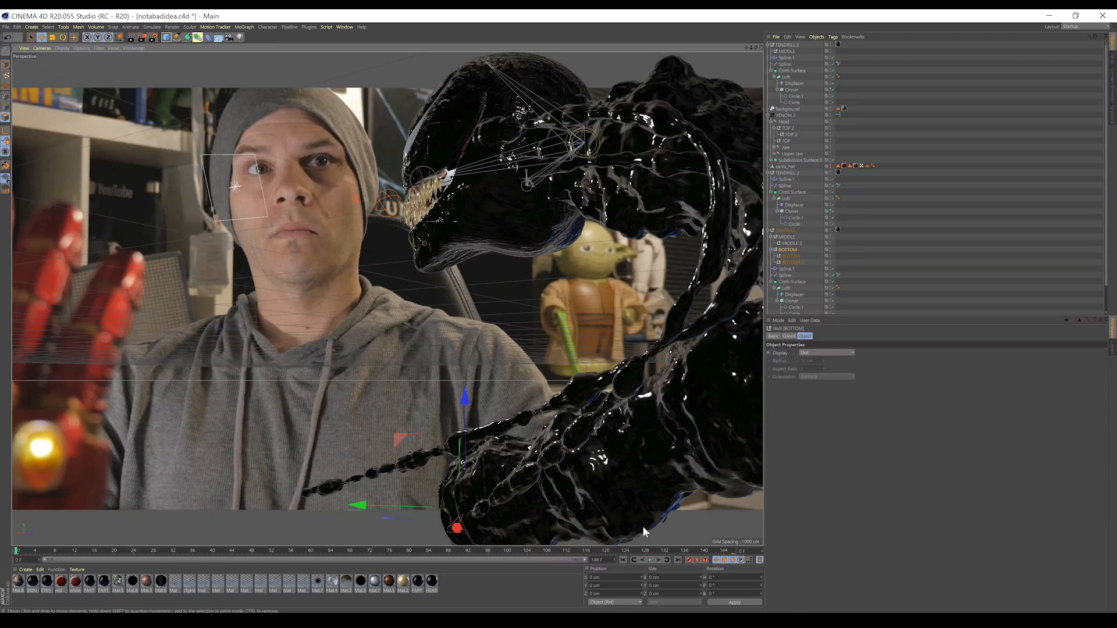
Open the Save options in the render settings of notabadidea.c4d
click(153, 37)
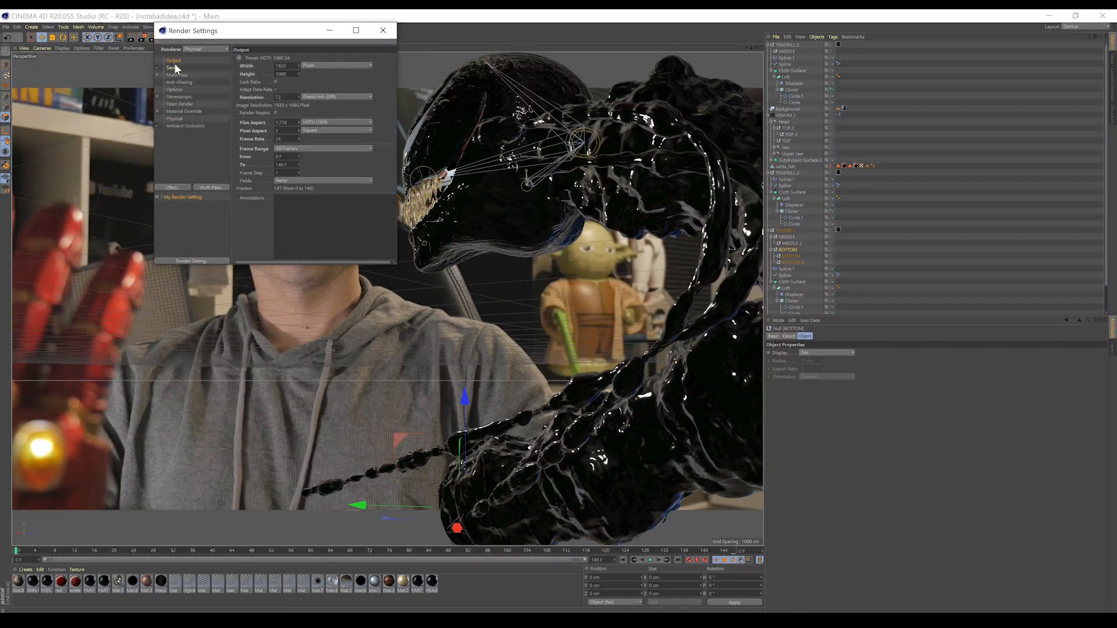
click(172, 68)
click(294, 81)
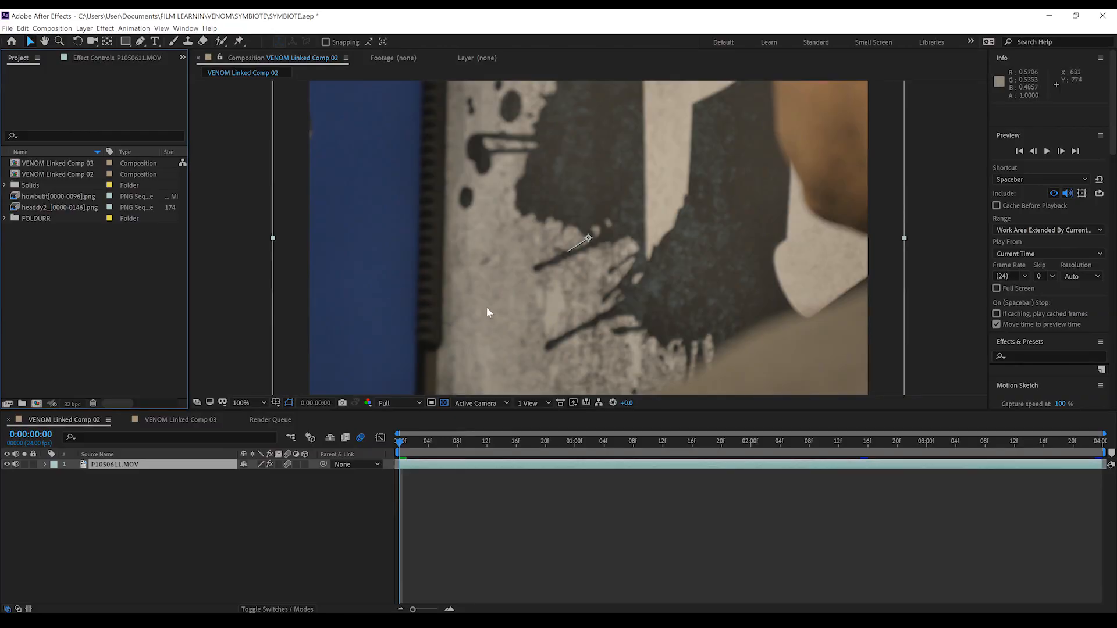
In After Effects, add the howbutit[0000-0096].png sequence above P1050611.MOV in VENOM Linked Comp 02 and flip it horizontally
click(47, 198)
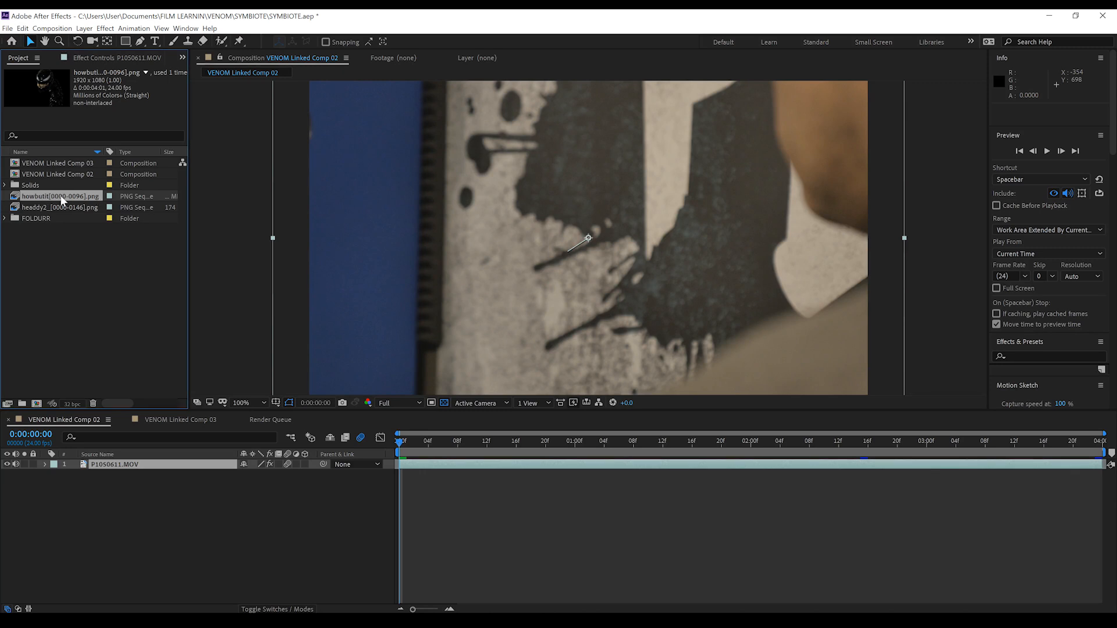
drag(71, 198, 124, 467)
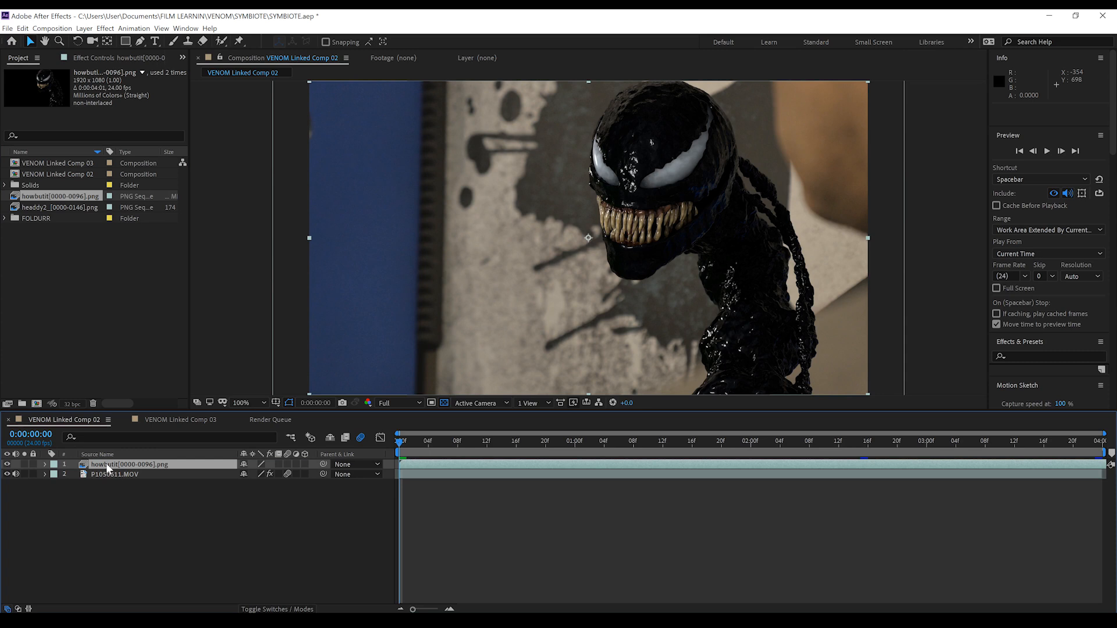
click(52, 29)
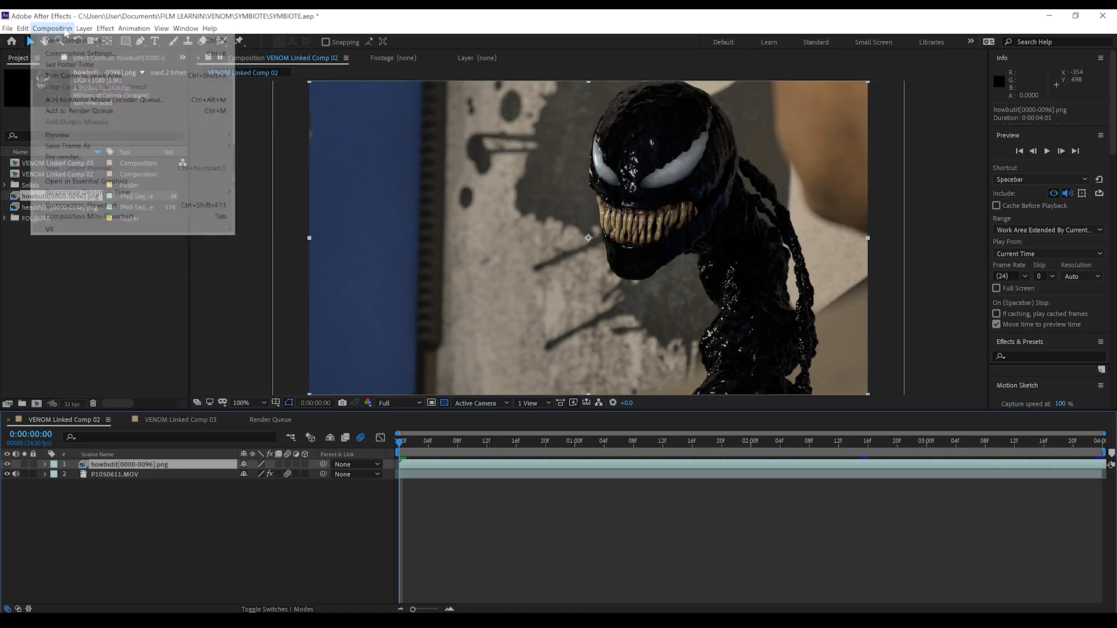
mouse_move(84, 30)
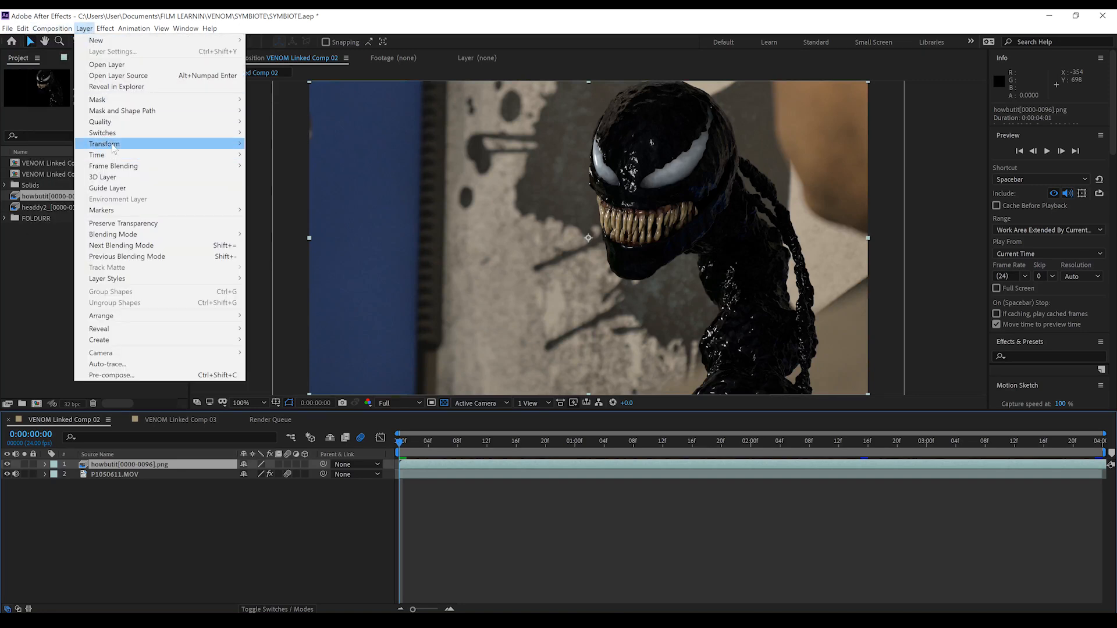
mouse_move(113, 144)
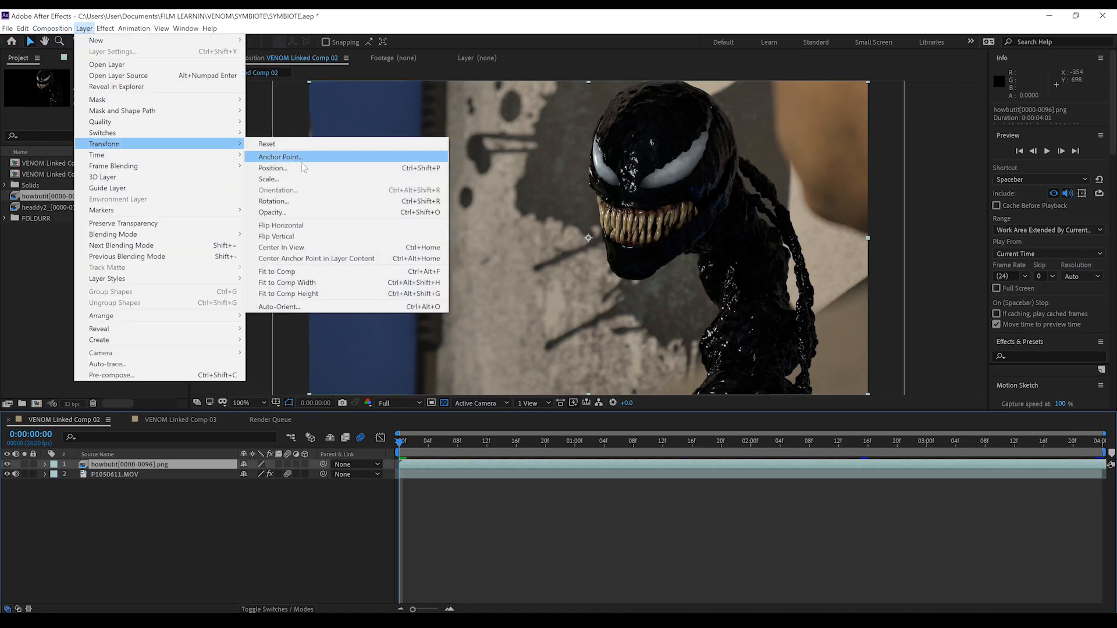
click(284, 228)
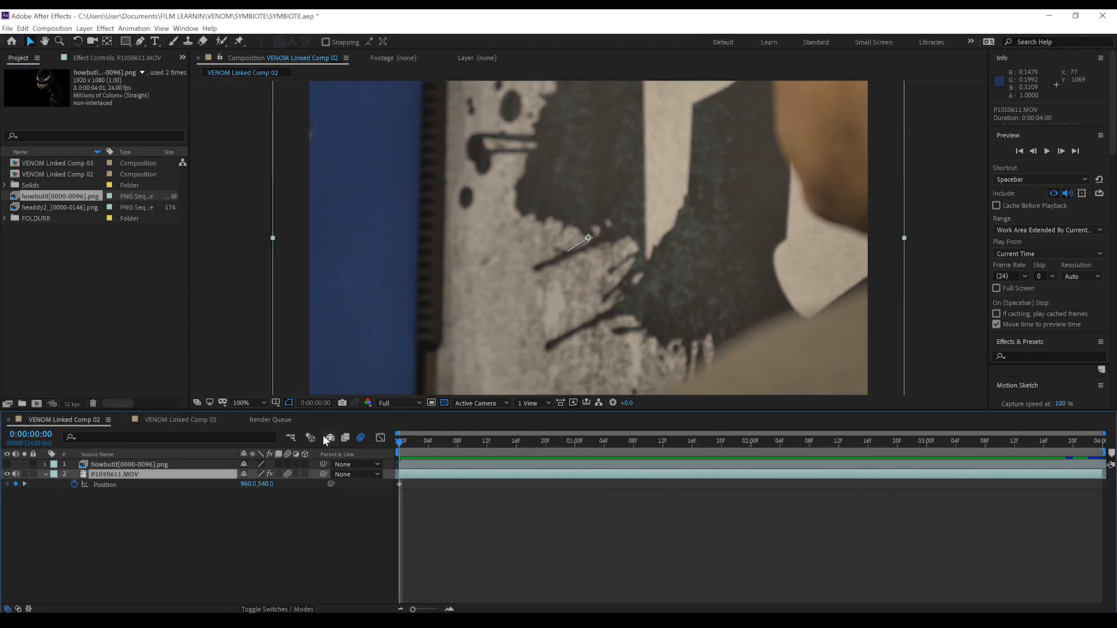
Check the scale keyframes of P1050611.MOV, show the howbutit layer again, parent it to P1050611.MOV and play the preview
key(s)
drag(401, 442, 369, 458)
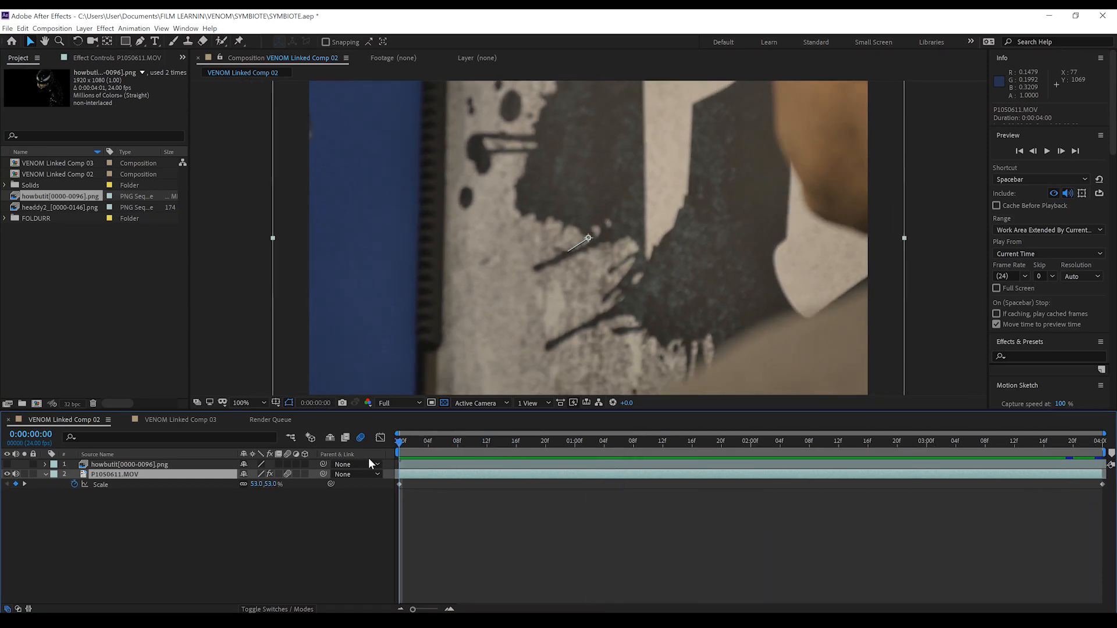
click(6, 464)
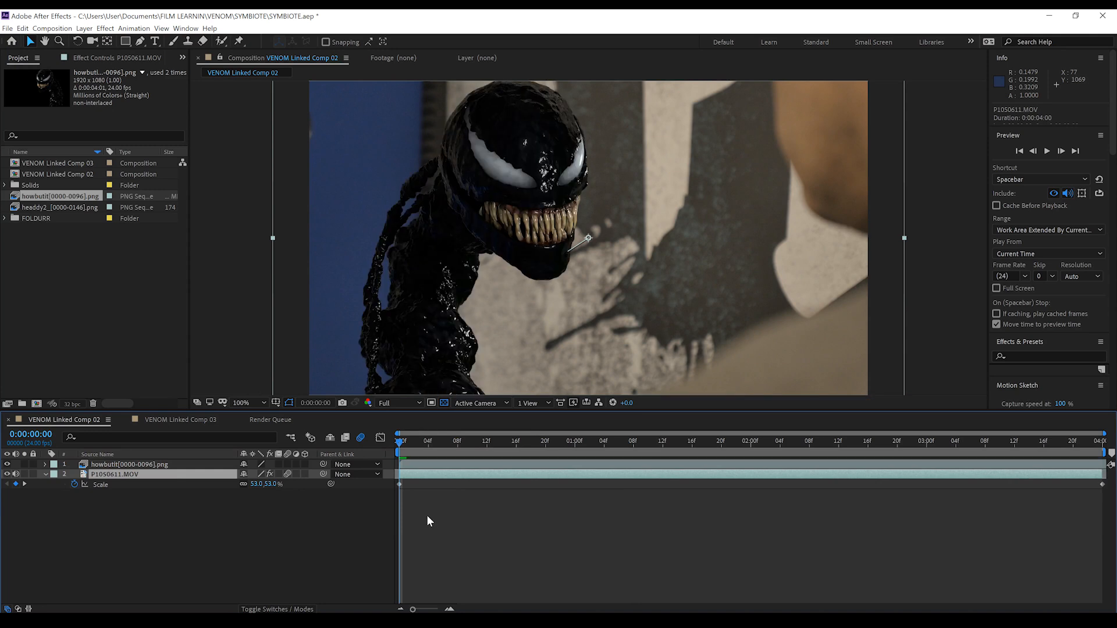
drag(324, 464, 153, 478)
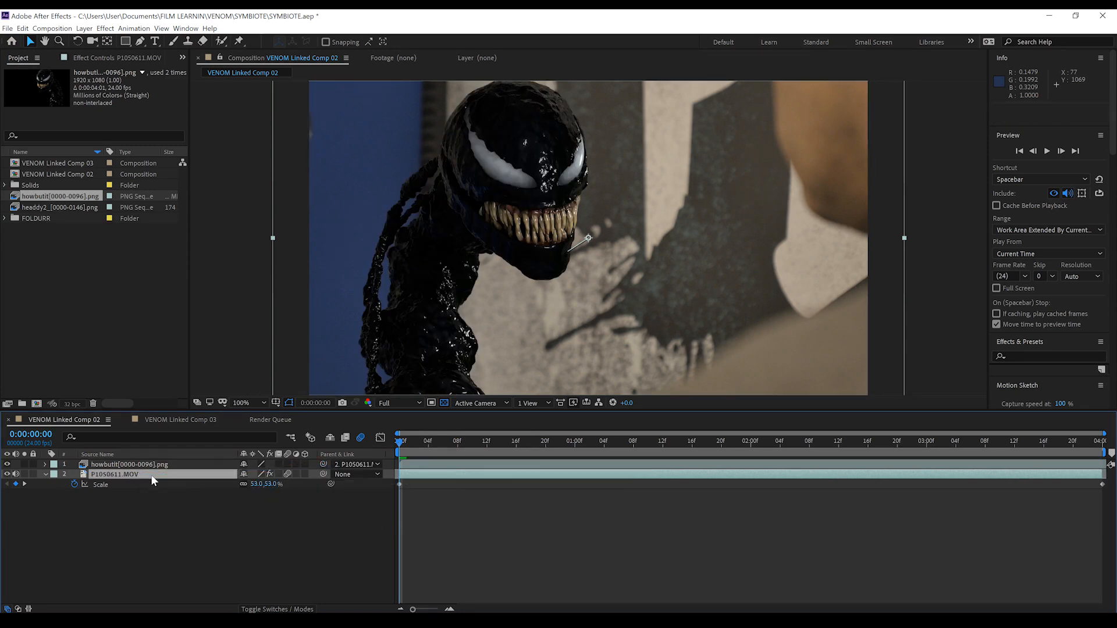
click(540, 521)
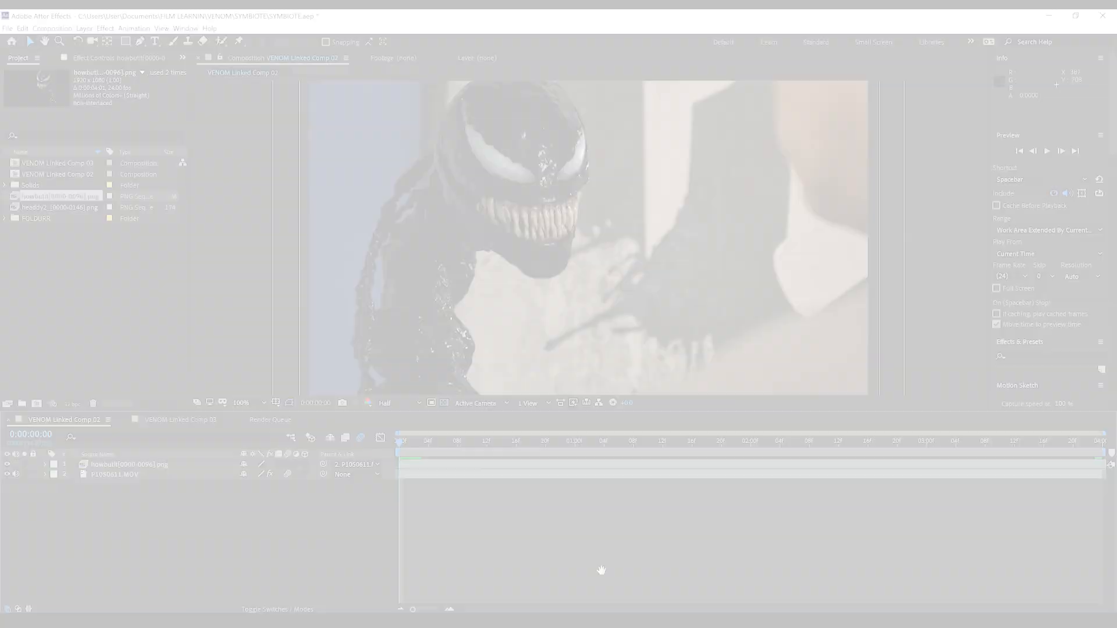
key(space)
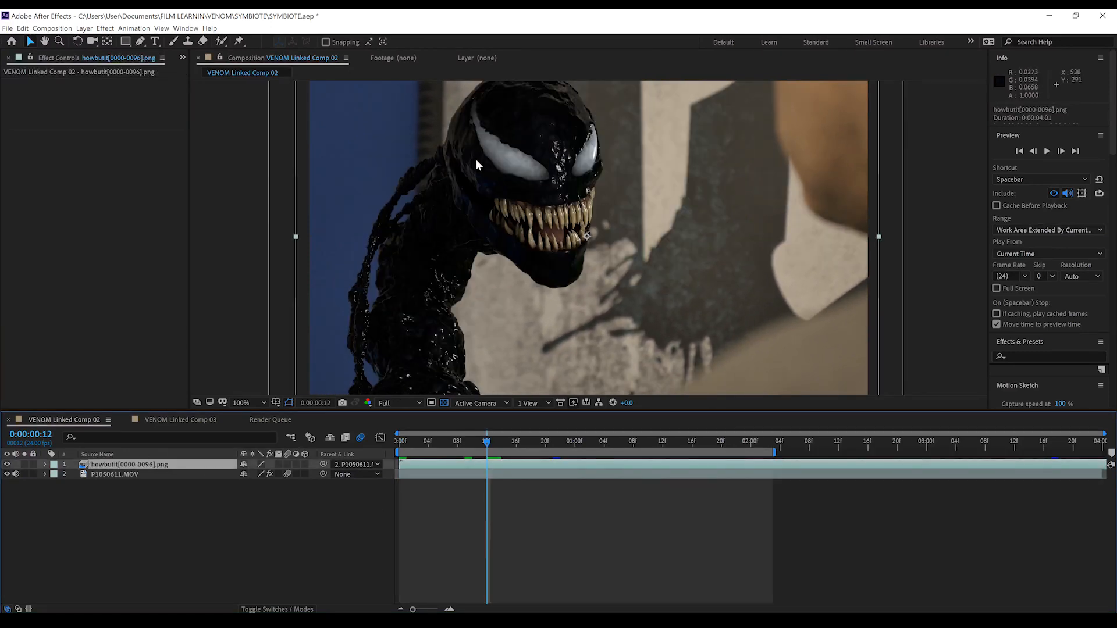
Apply the RSMB Pro motion blur effect to the howbutit sequence and choose its Track Enhance option
click(106, 29)
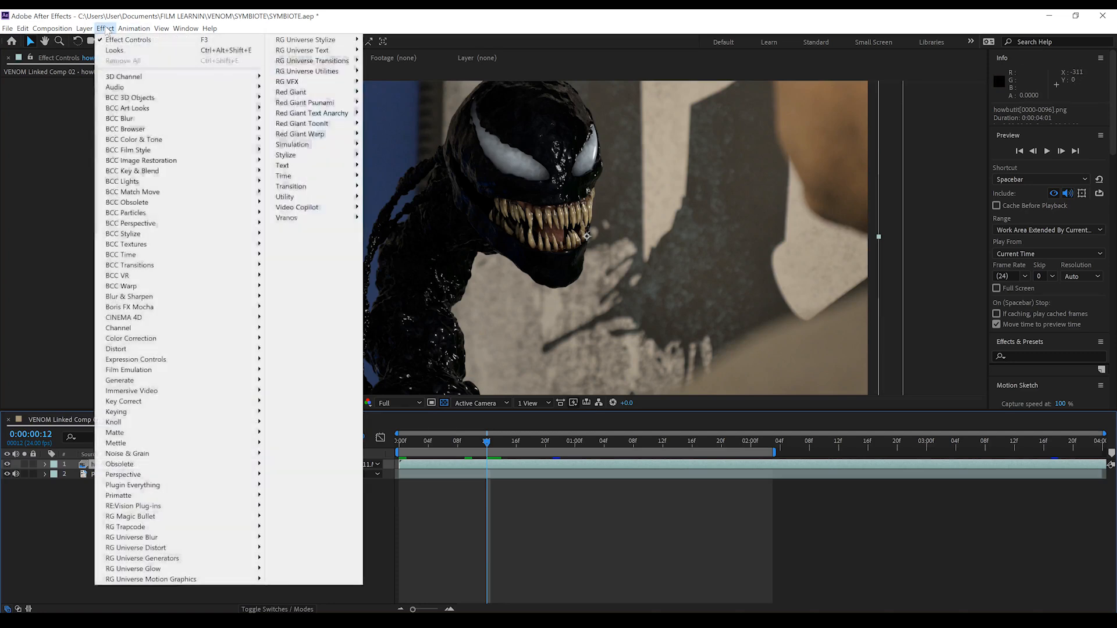
mouse_move(137, 507)
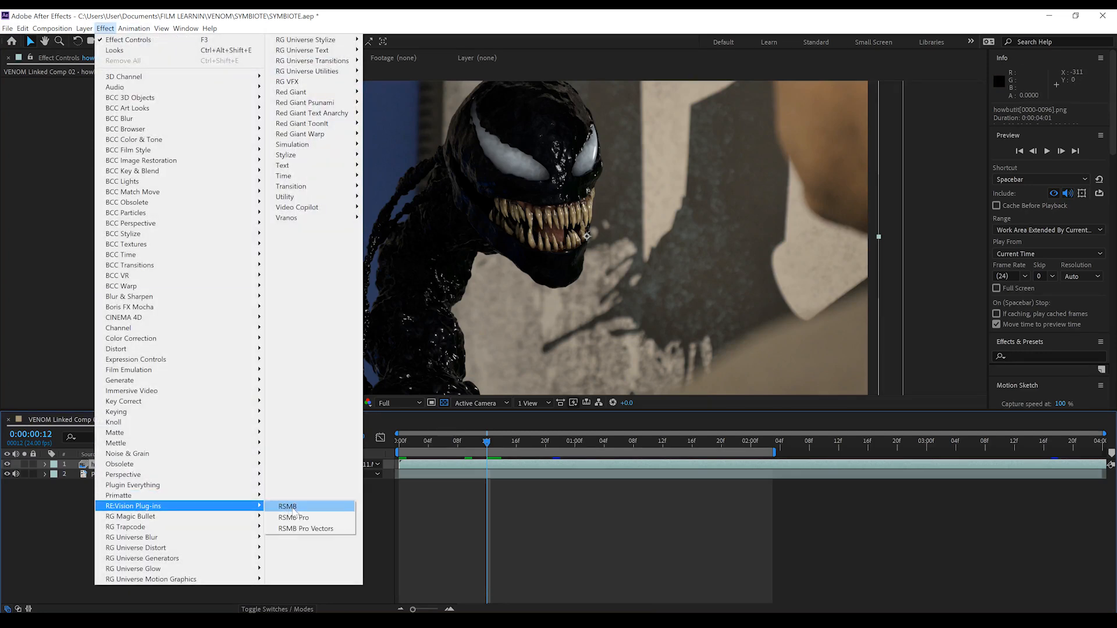
click(294, 517)
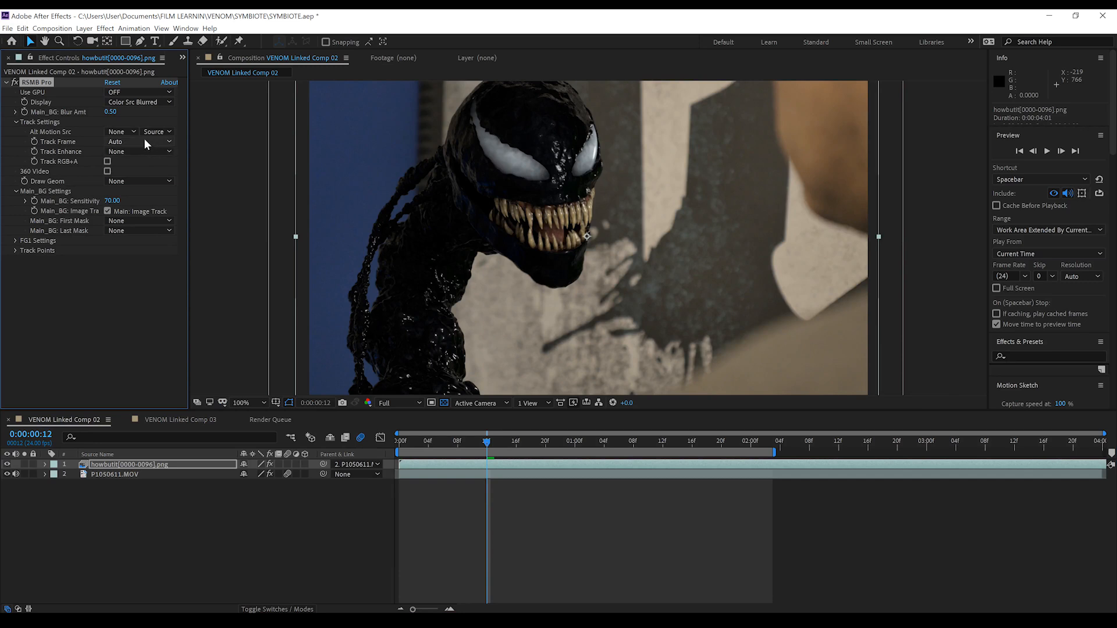
click(142, 151)
click(145, 170)
click(8, 82)
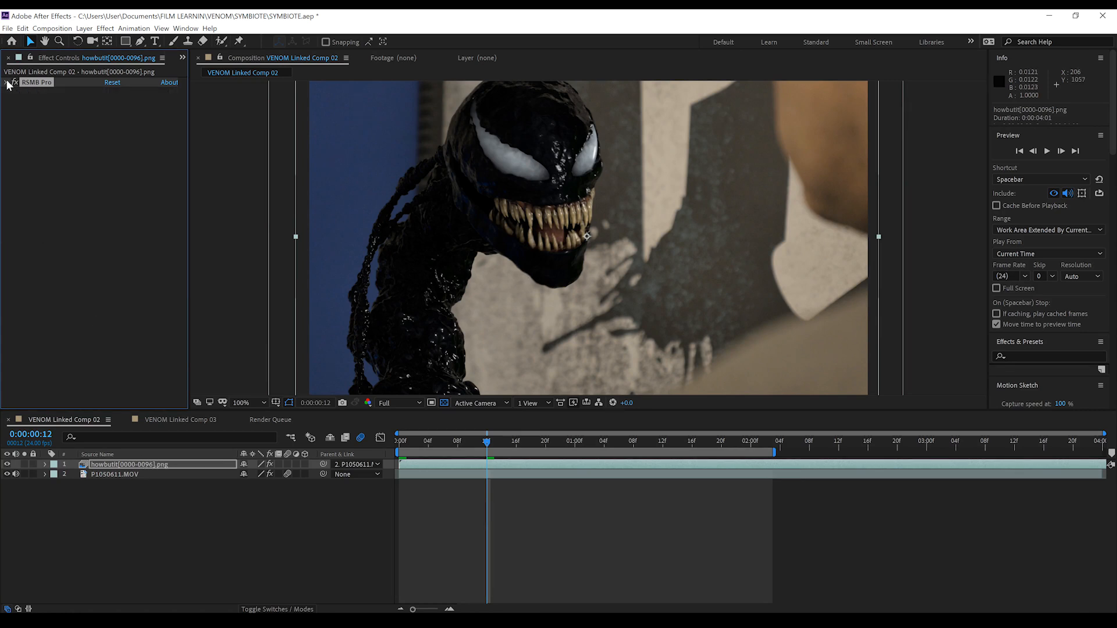
Apply Colorista IV to the howbutit sequence and set its Temperature to 20
click(105, 28)
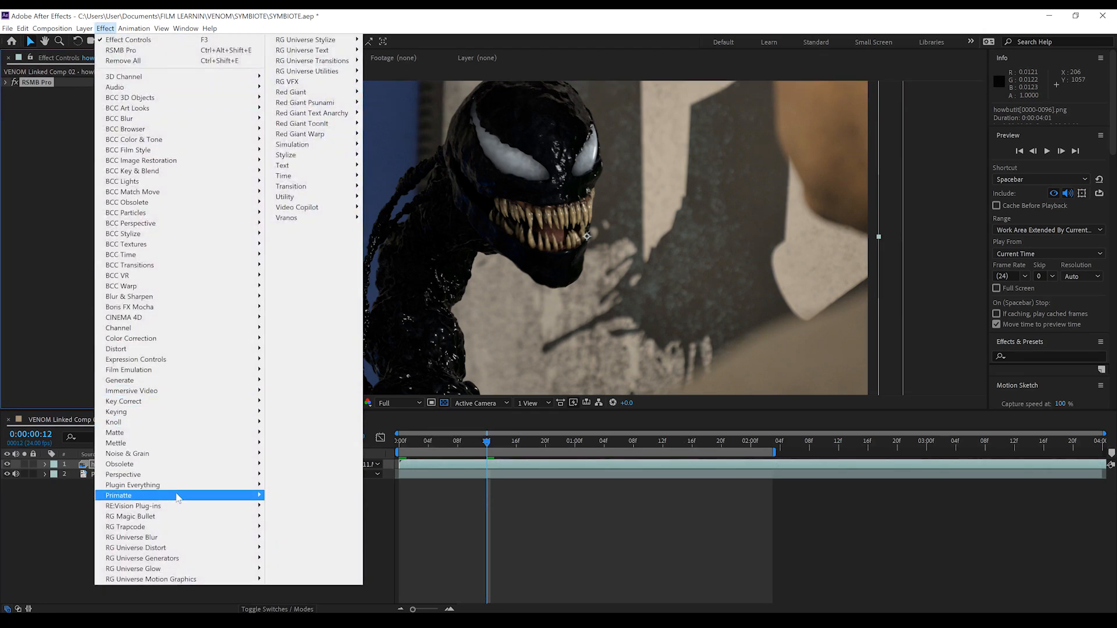
mouse_move(128, 519)
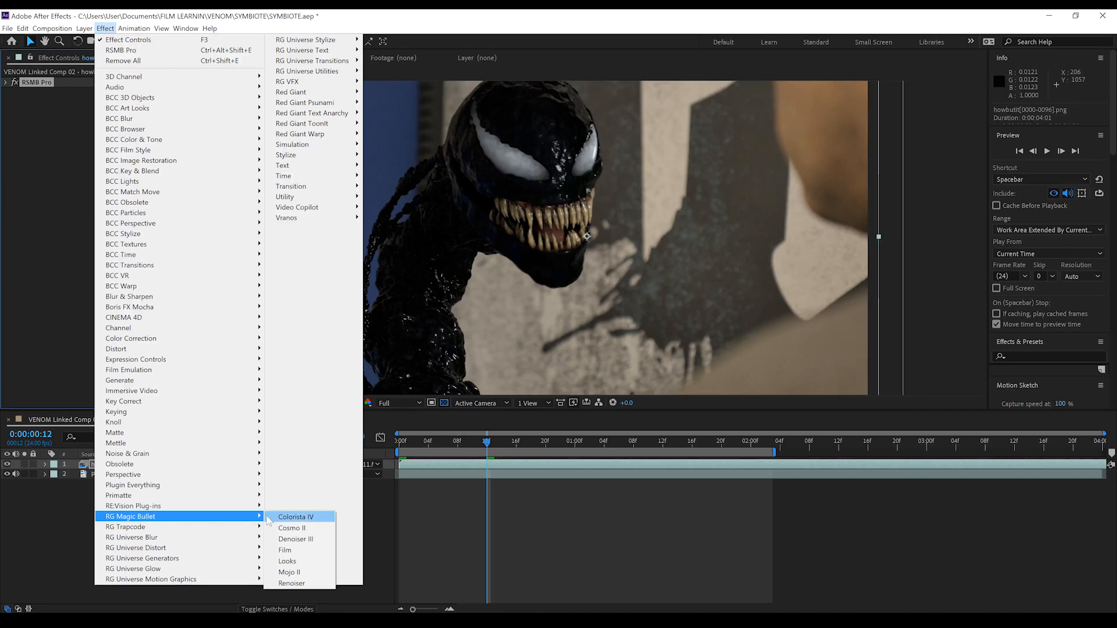
click(289, 518)
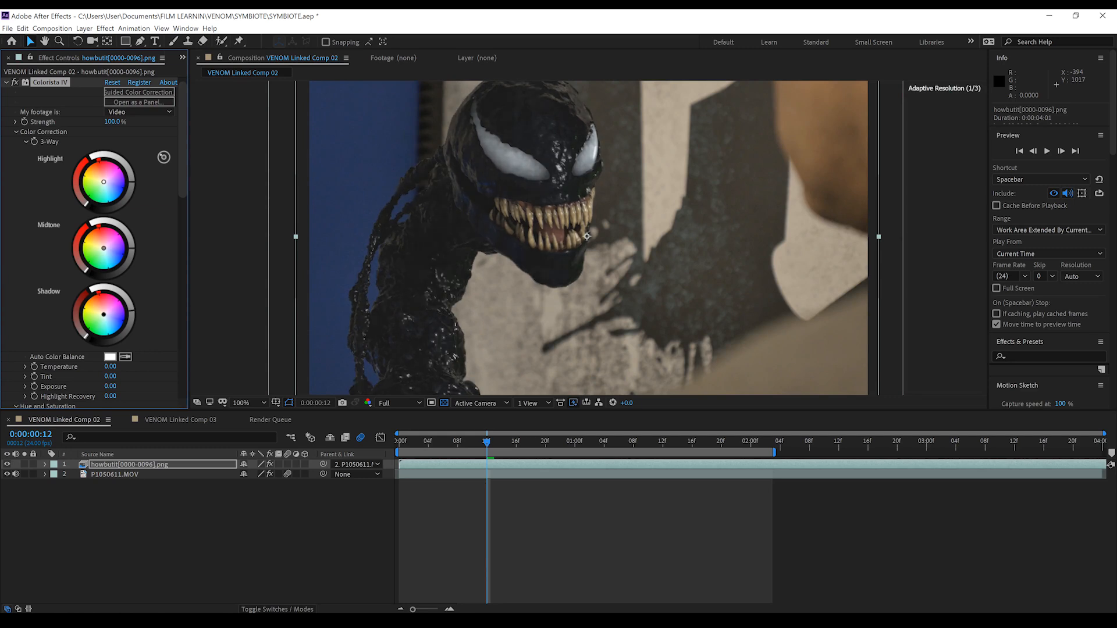
drag(112, 367, 120, 366)
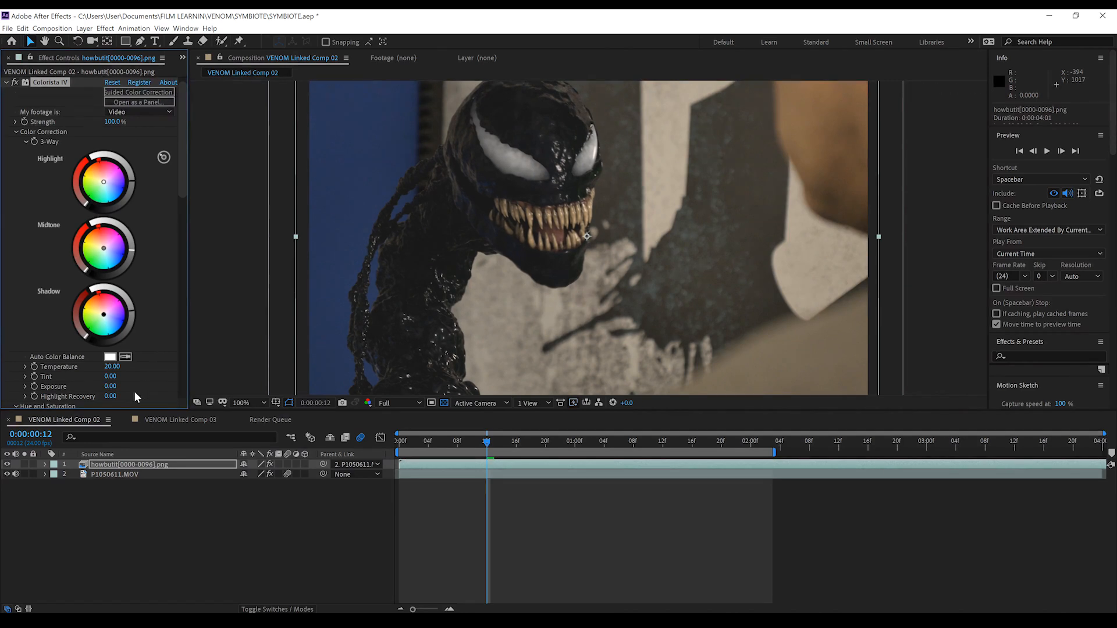
Set Colorista IV's Pop to 30, fit the composition in the viewer, and switch the effect off for comparison
scroll(134, 391, down, 10)
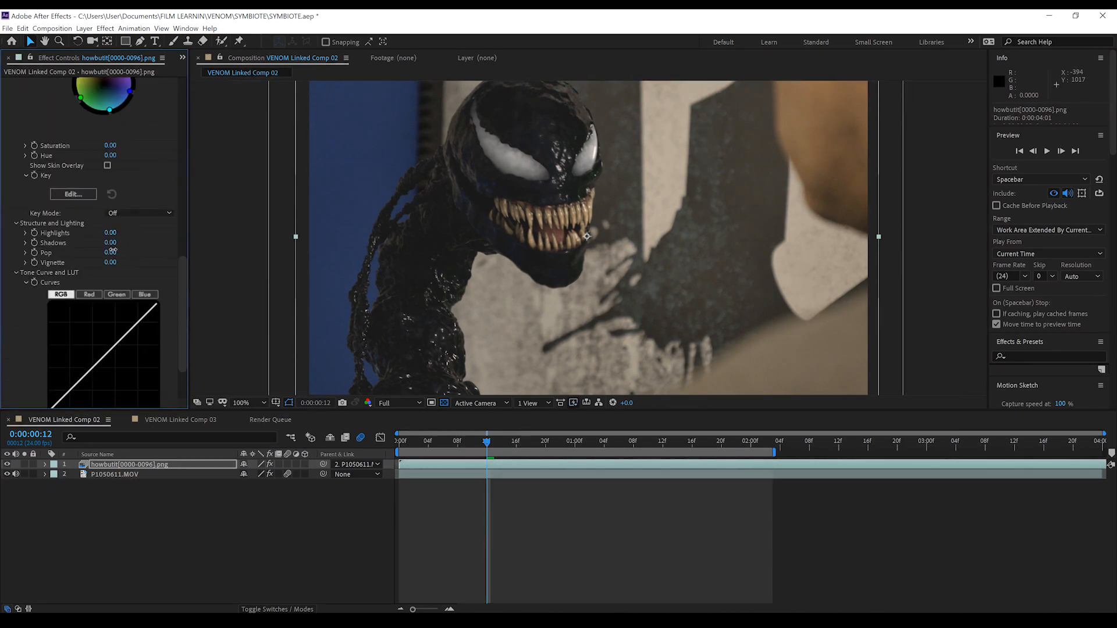
scroll(229, 227, up, 3)
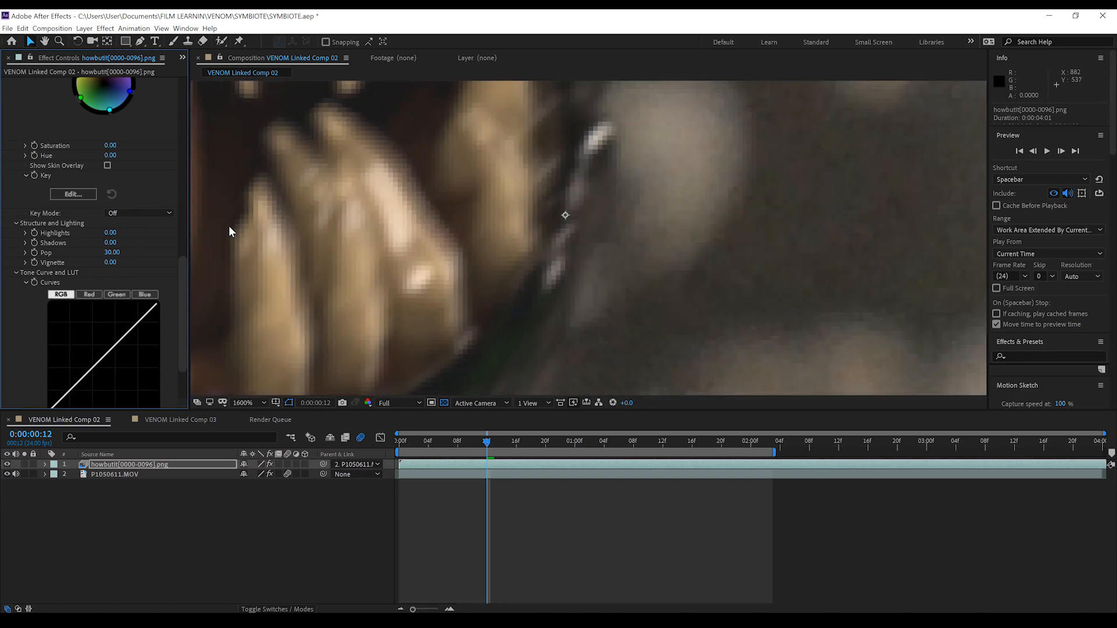
scroll(229, 226, down, 6)
scroll(229, 226, up, 2)
click(253, 402)
click(271, 212)
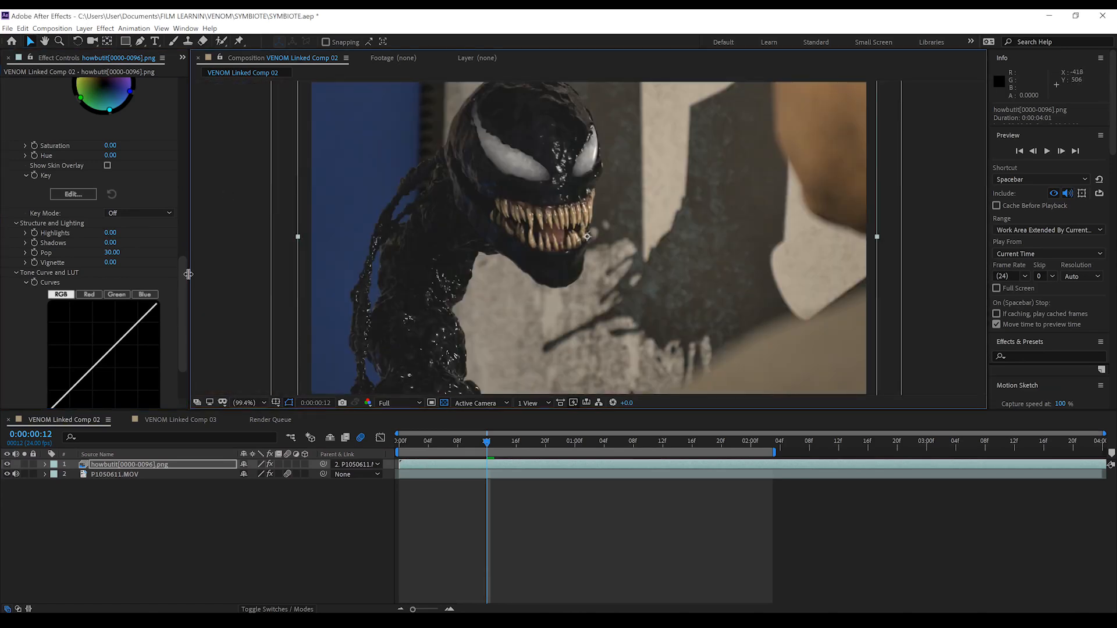
drag(183, 326, 185, 107)
click(15, 92)
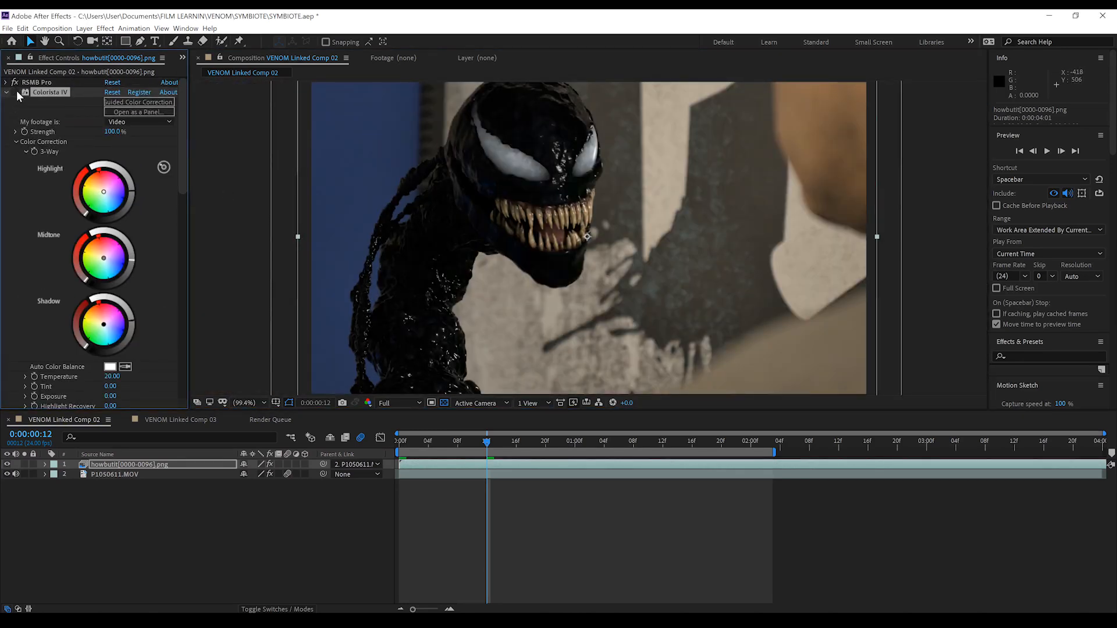
Toggle Colorista IV for a before-and-after comparison, leave it switched on, and collapse its settings
click(15, 92)
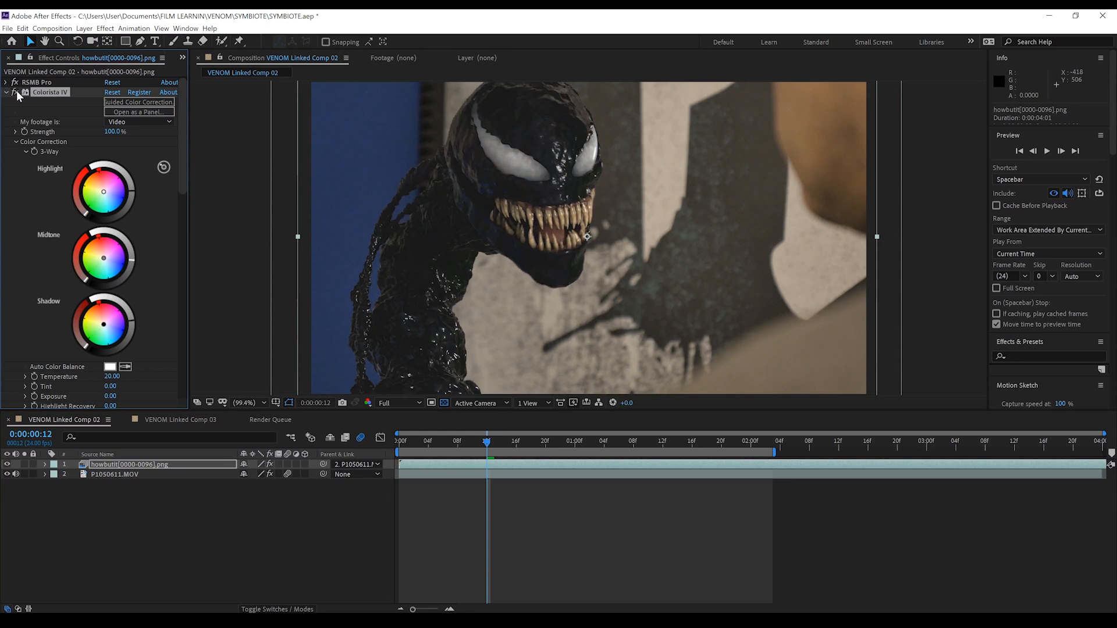
click(15, 92)
click(6, 92)
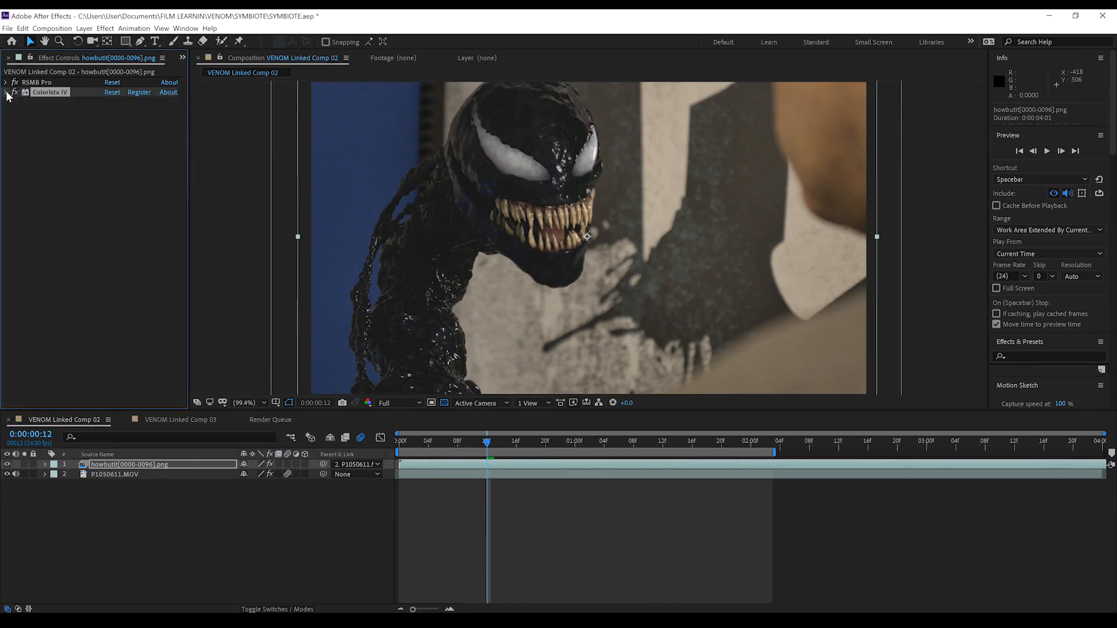
Duplicate the howbutit sequence layer and remove RSMB Pro and Colorista IV from the lower copy
click(128, 465)
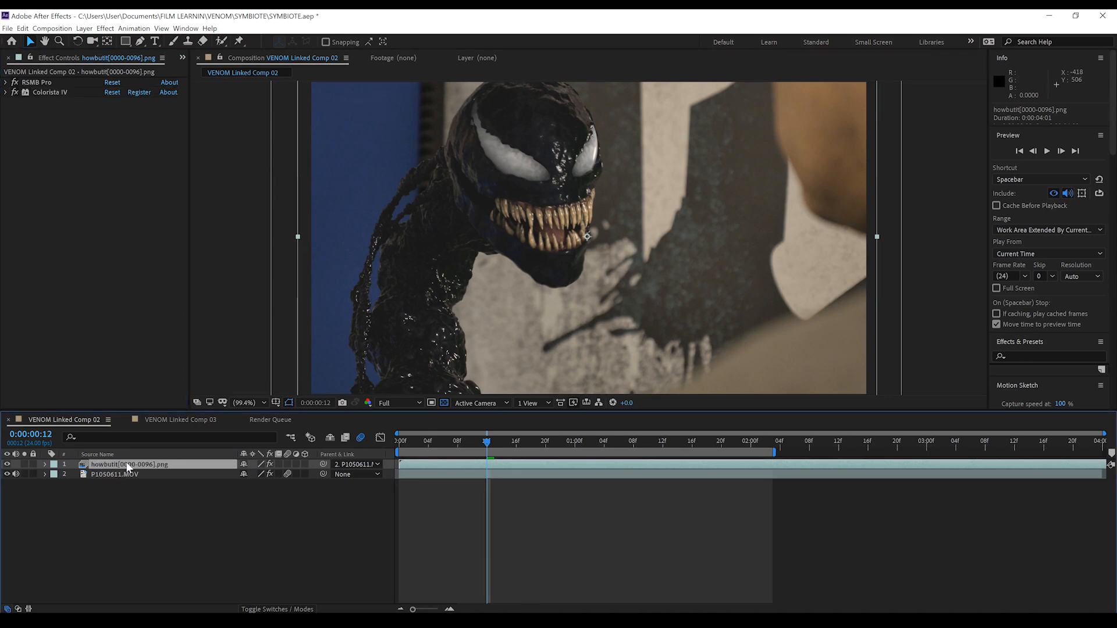
key(ctrl+d)
click(127, 473)
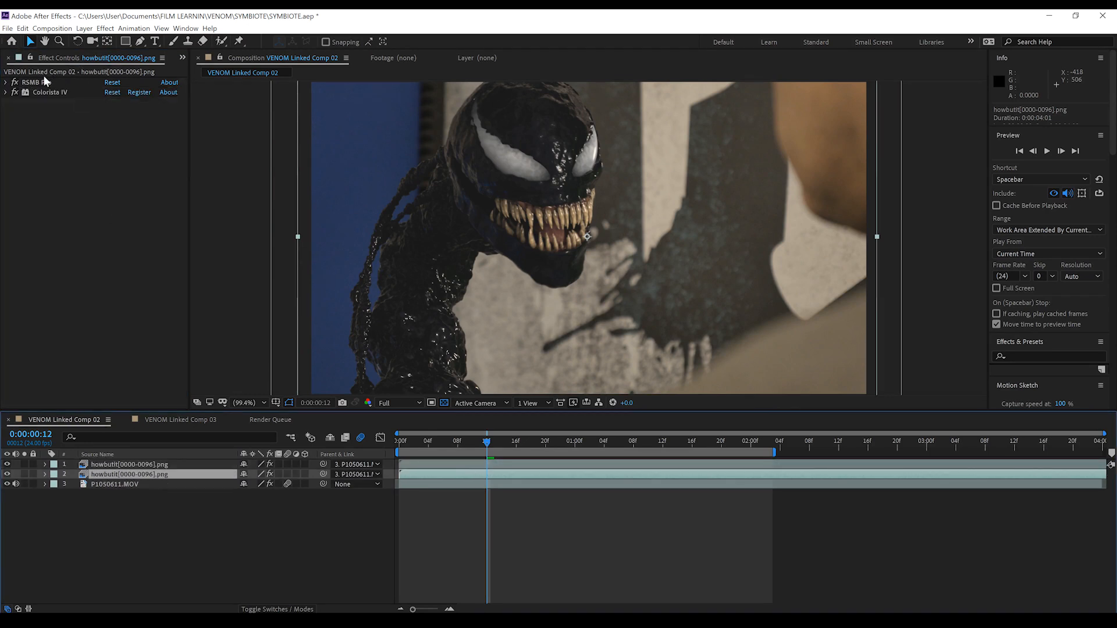
click(43, 83)
key(ctrl+a)
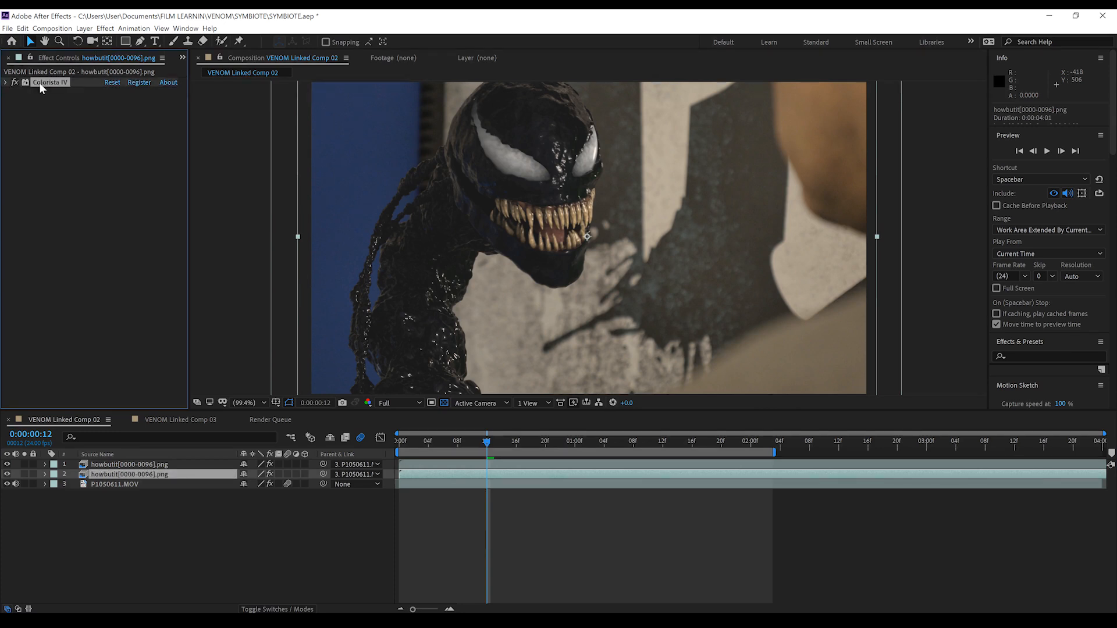
key(Delete)
Apply Drop Shadow to the lower howbutit copy as Shadow Only, with opacity 41%, direction 169°, distance 239 and softness 185
click(105, 28)
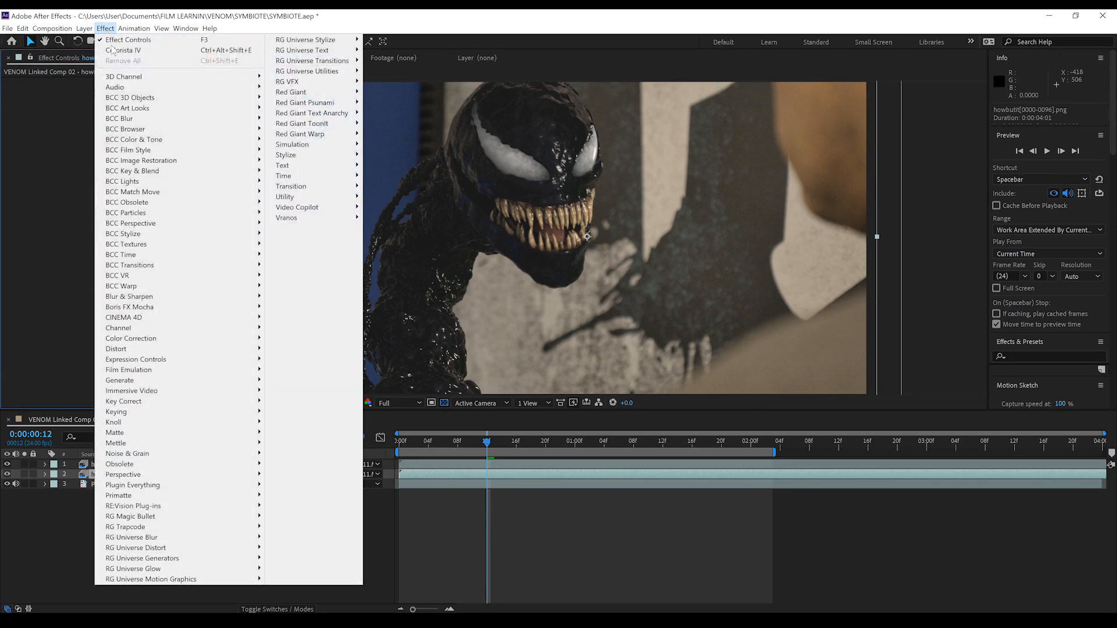
mouse_move(138, 474)
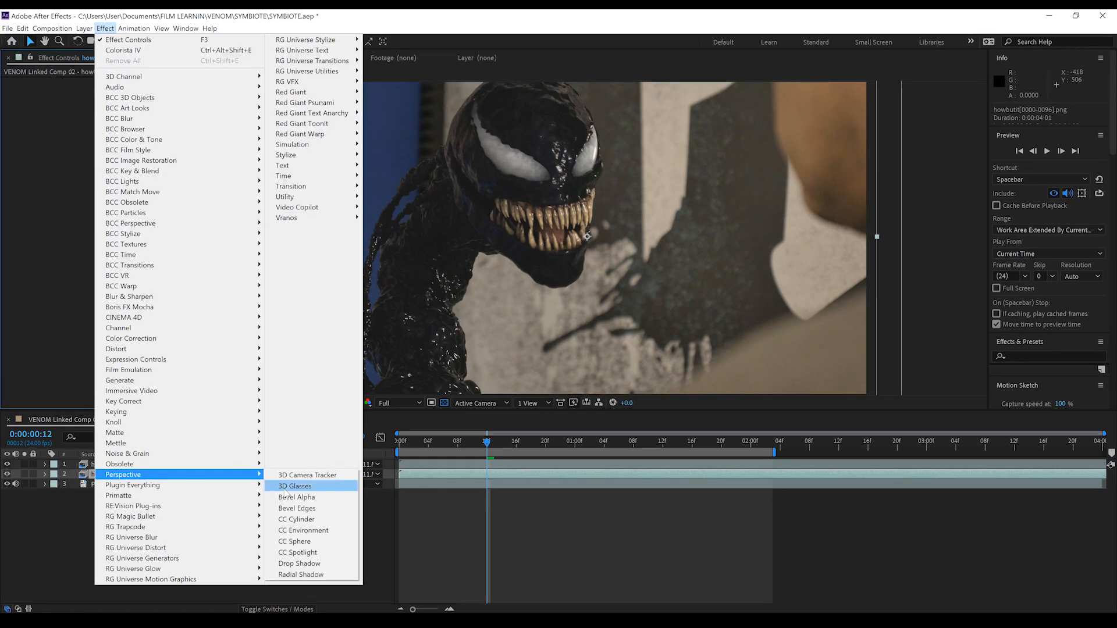
click(317, 564)
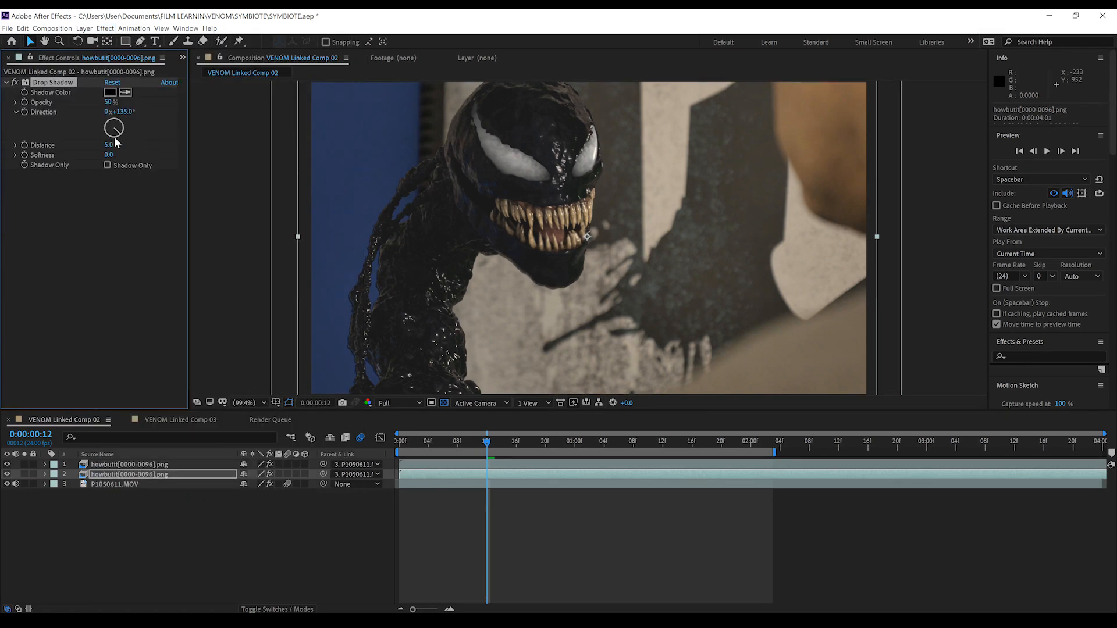
click(107, 165)
drag(110, 125, 188, 155)
click(111, 148)
drag(110, 103, 139, 155)
Play the composite from the first frame and check the Venom shot at 0:00:01:13 and 0:00:01:22
click(401, 446)
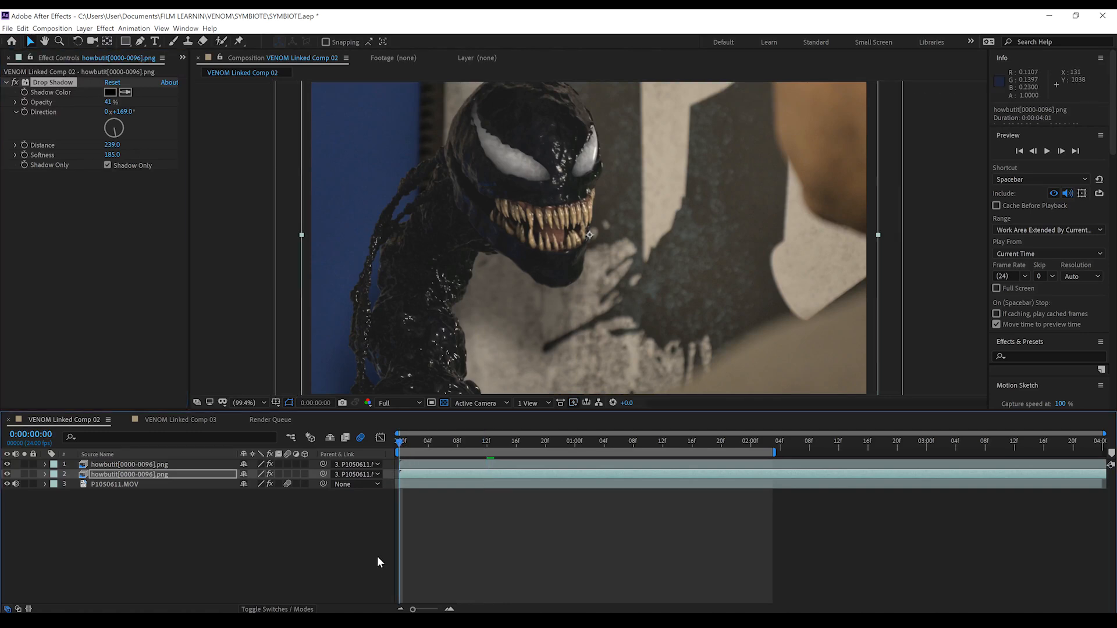
key(space)
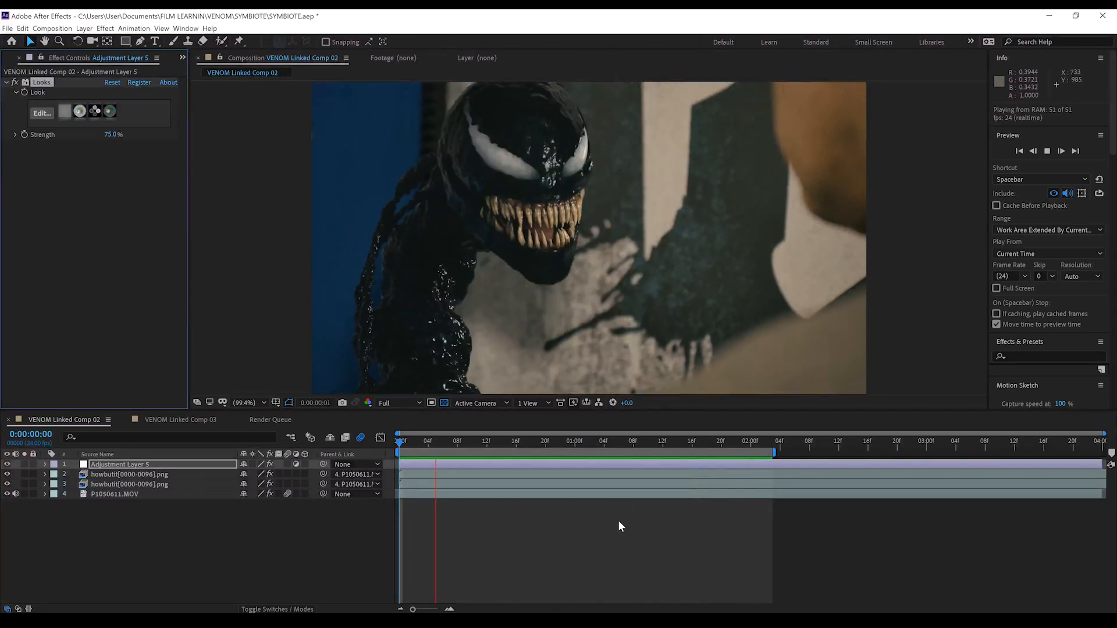
drag(625, 439, 669, 444)
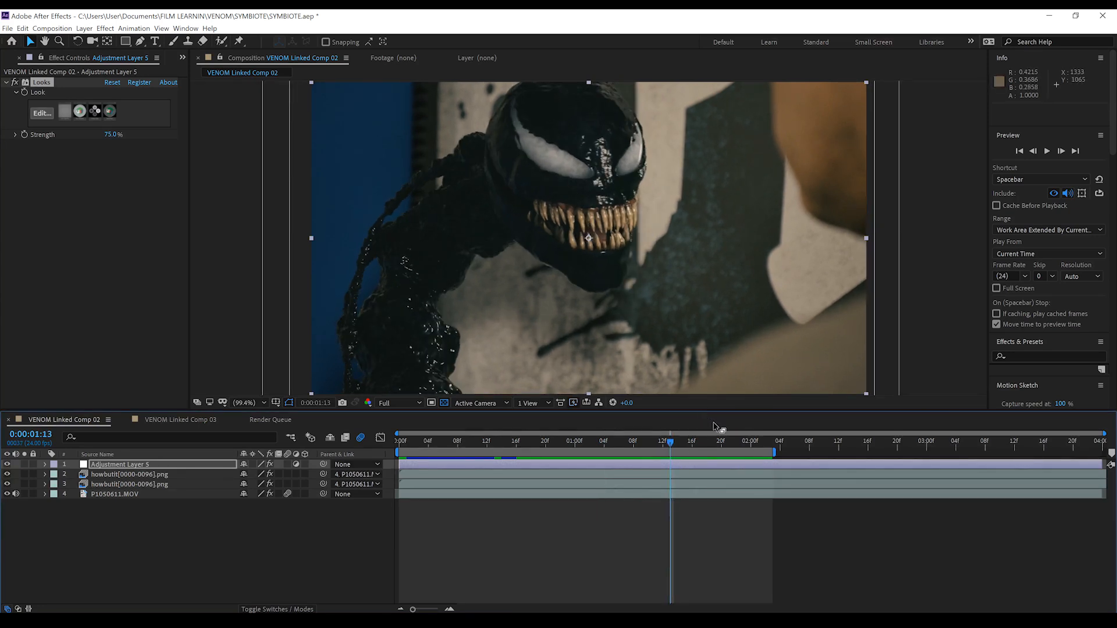
click(734, 442)
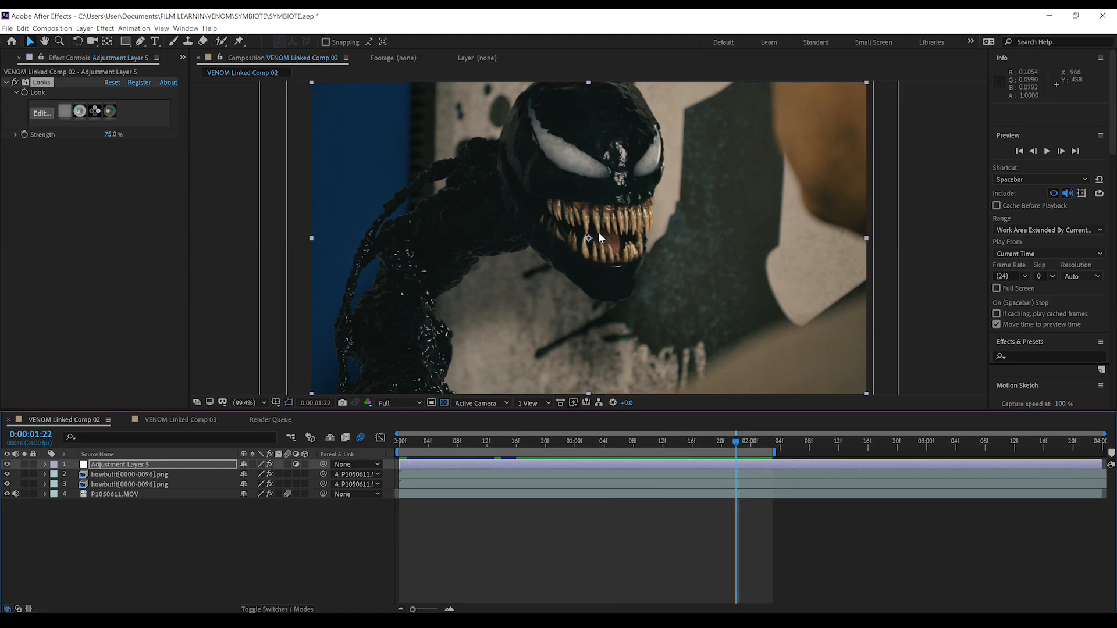
Open VENOM Linked Comp 03 and solo the upper P1050608.MOV to inspect its Mocha Pro matte at the first frame, ending with solo off
click(192, 419)
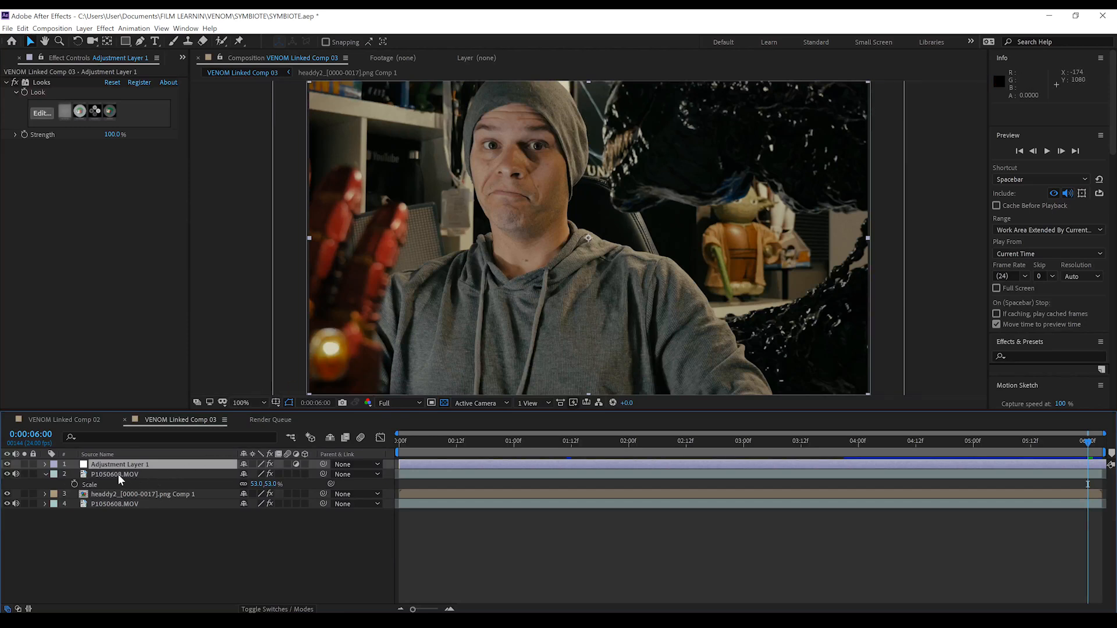
click(155, 475)
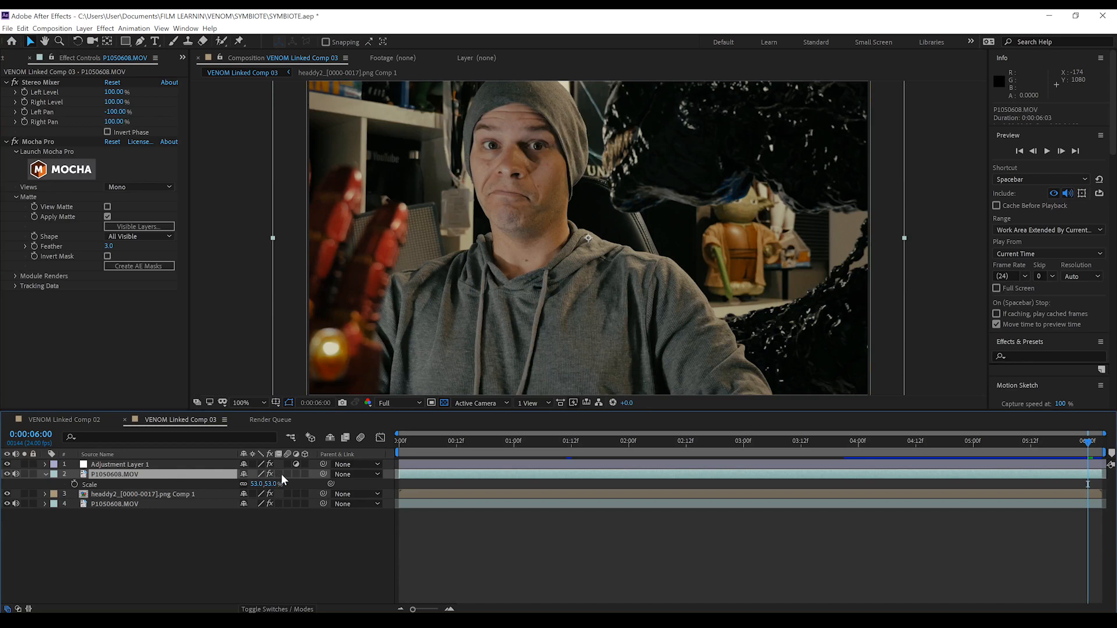
click(24, 474)
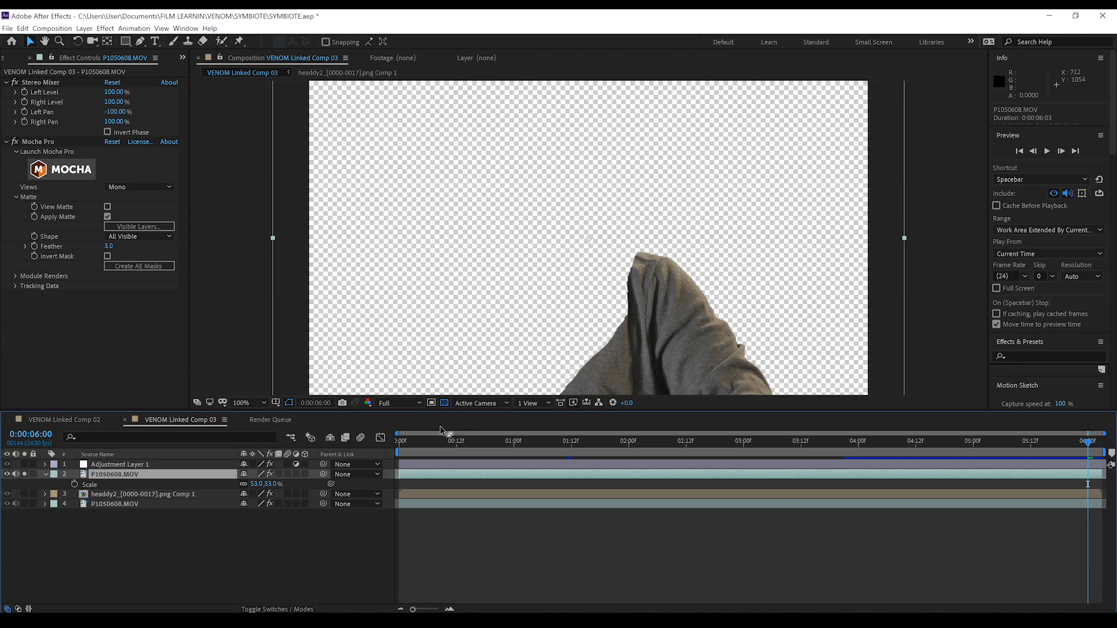
click(400, 442)
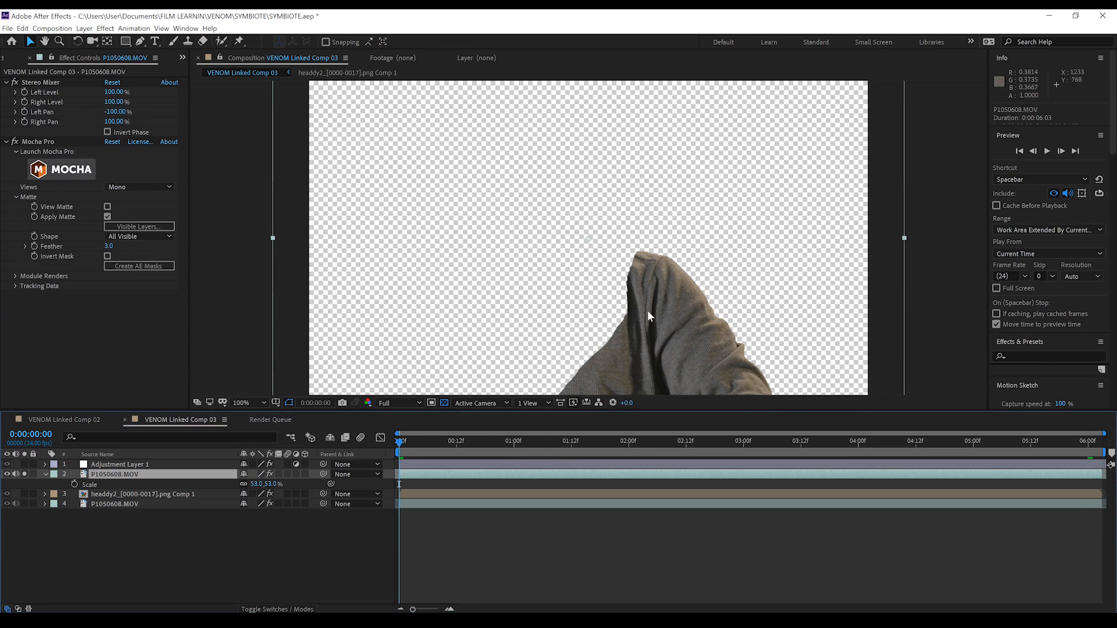
click(24, 473)
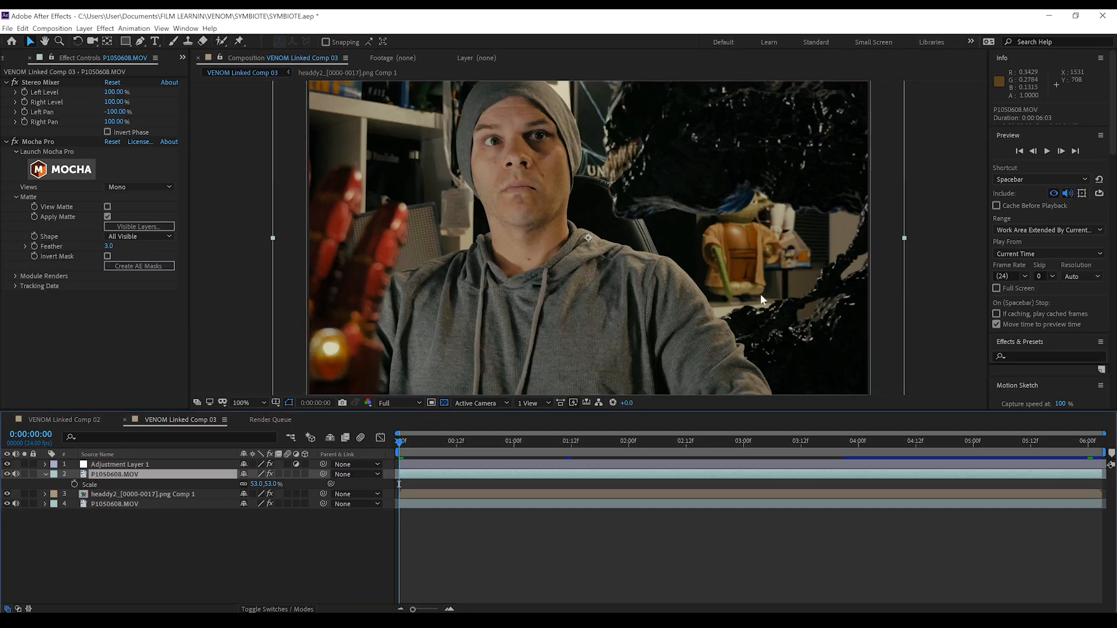
Review the RSMB Pro and Colorista IV effects on the headdy2 comp layer and collapse both
click(180, 494)
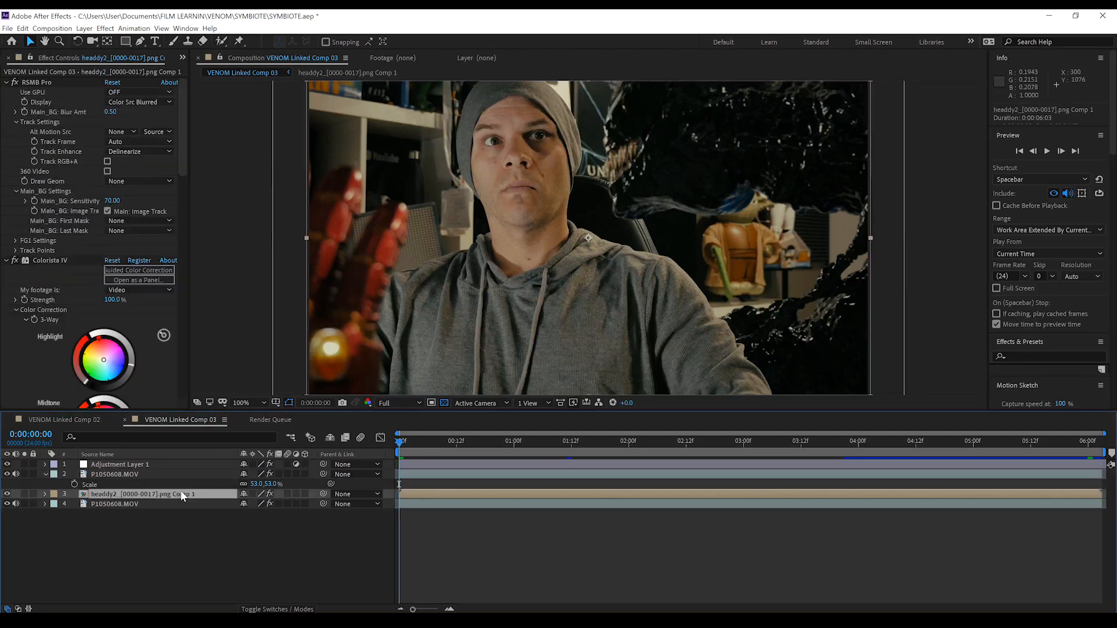
click(7, 84)
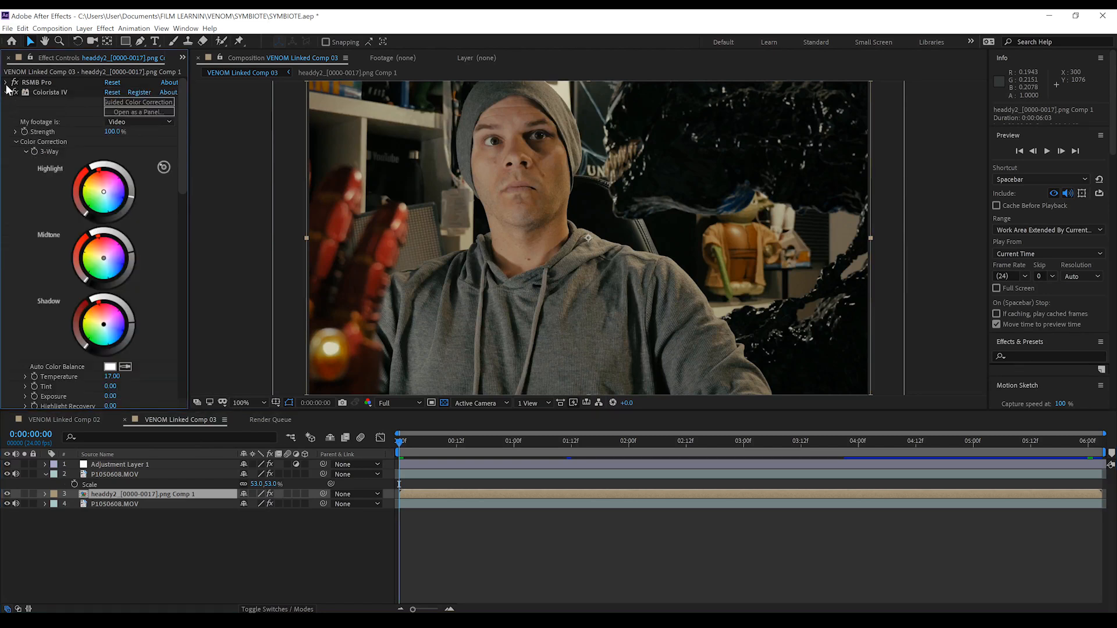
click(6, 92)
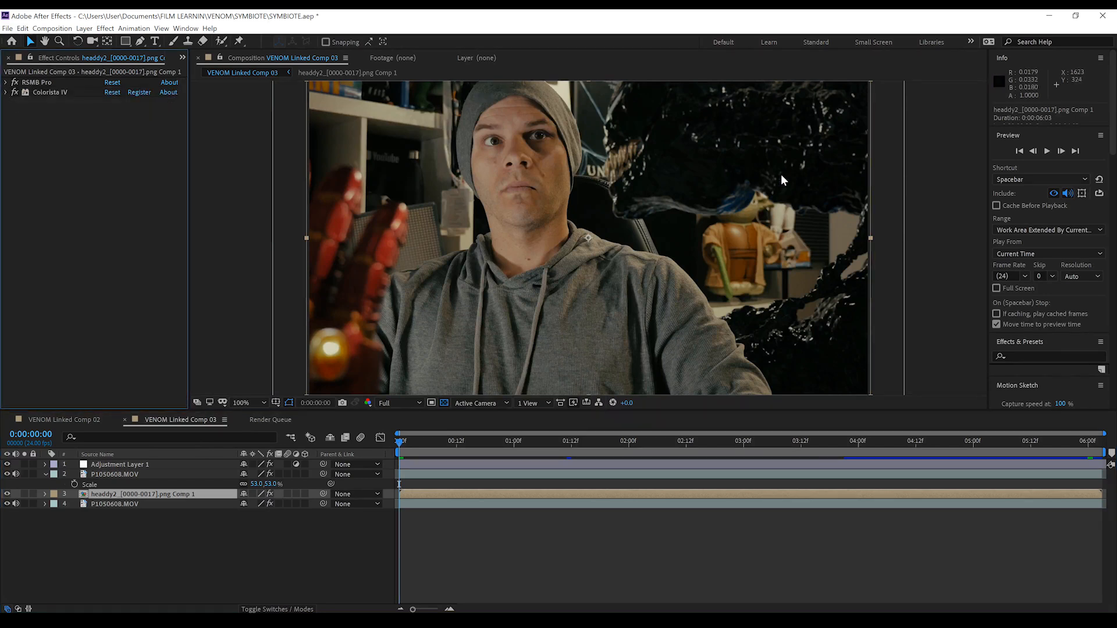
Inspect the Camera Lens Blur settings on both masked adjustment layers inside the headdy2 comp, and return to VENOM Linked Comp 03
double_click(156, 494)
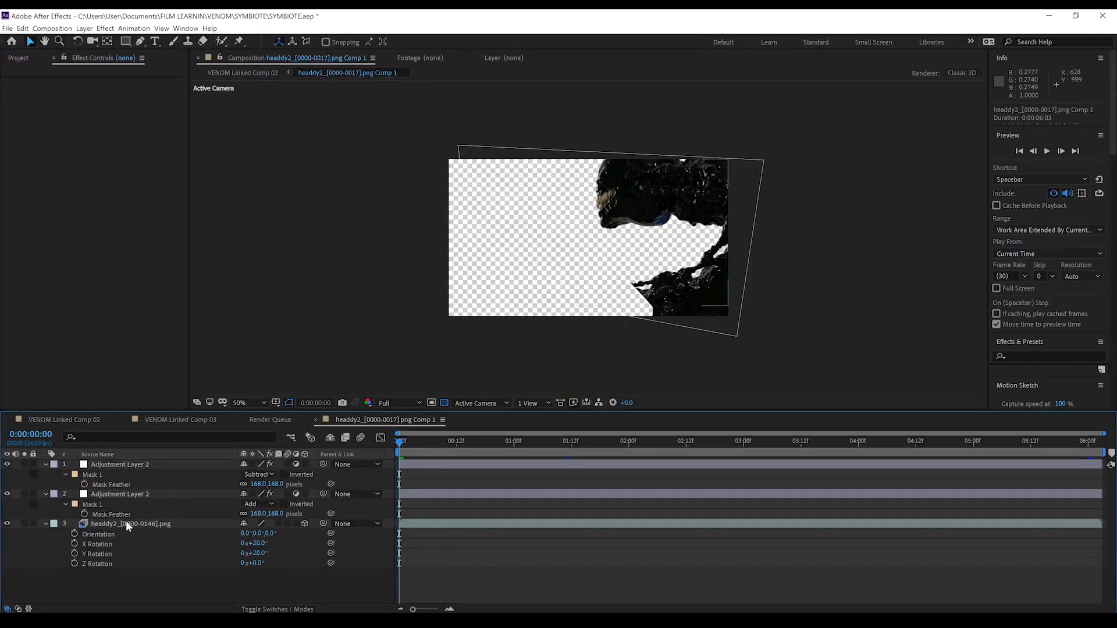
click(127, 526)
click(114, 492)
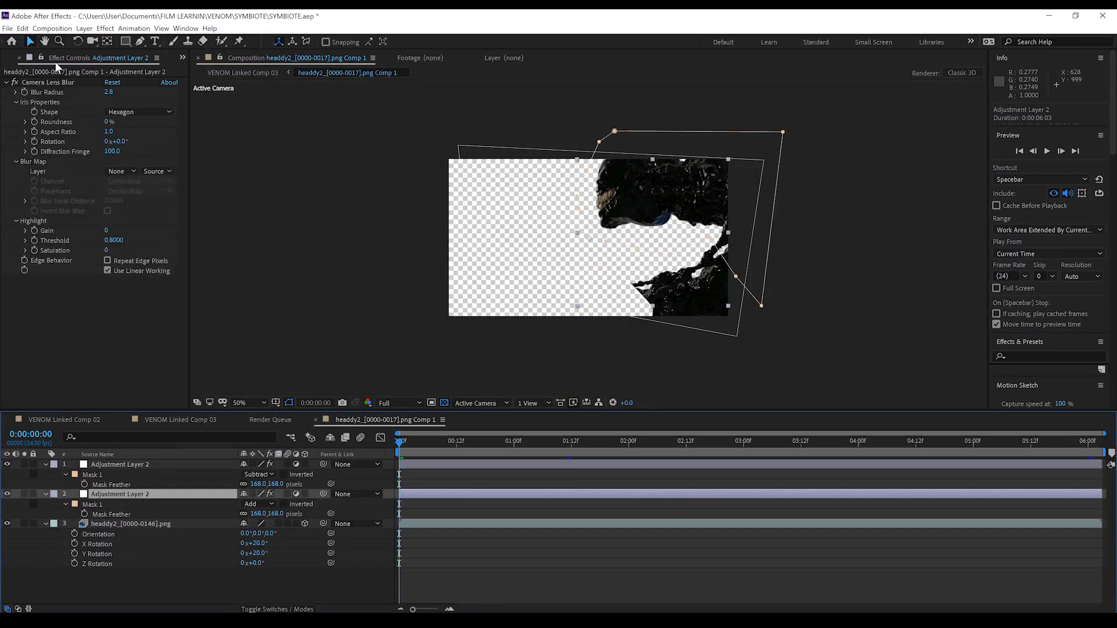
click(121, 463)
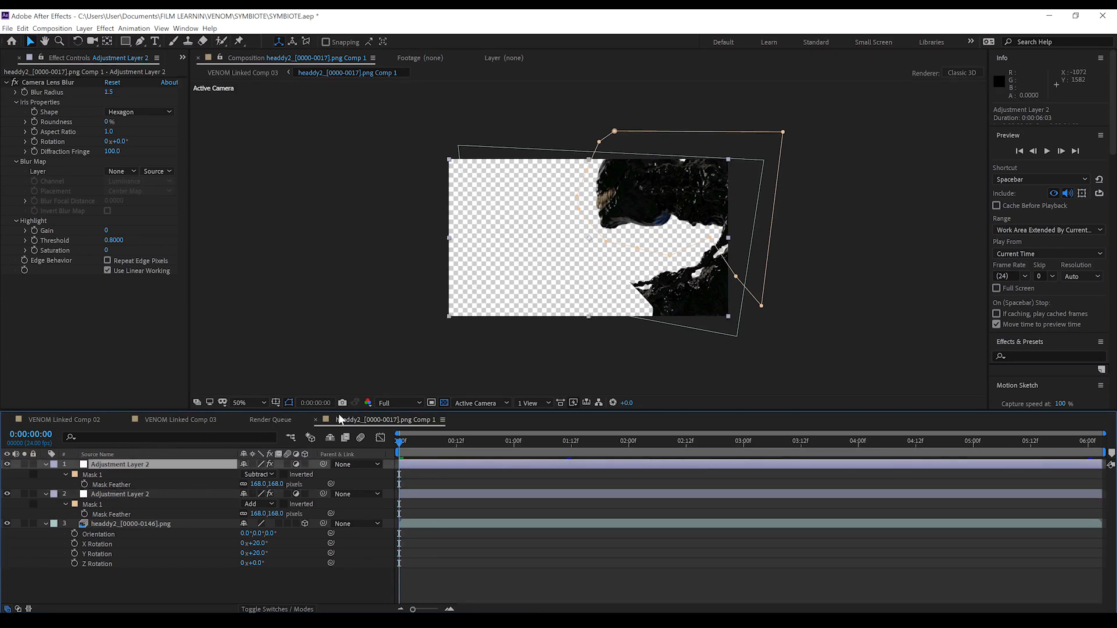
click(199, 420)
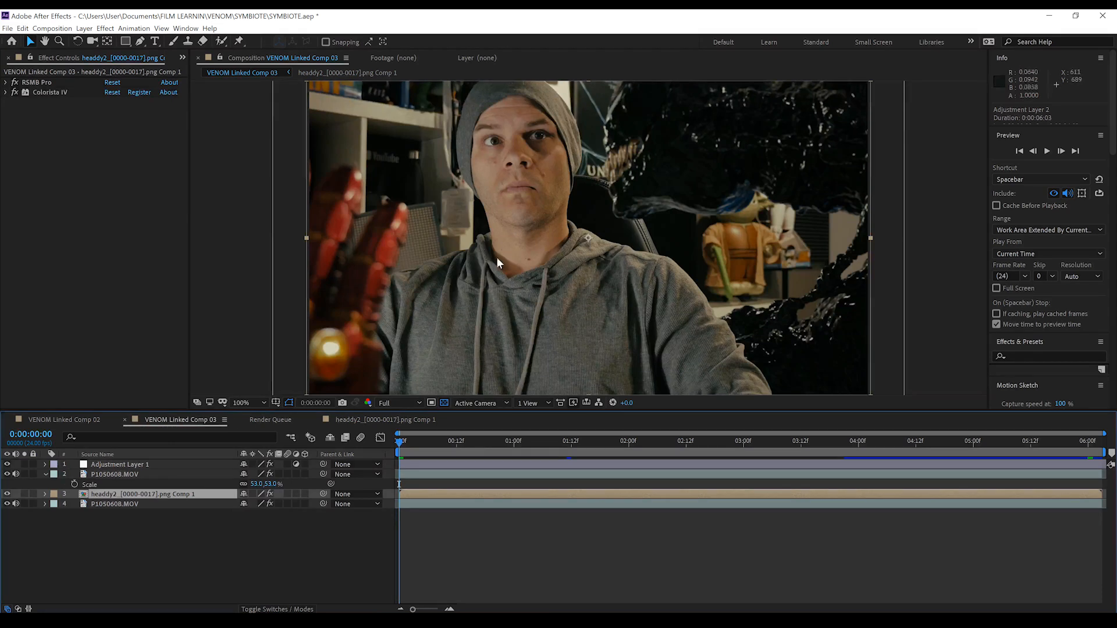